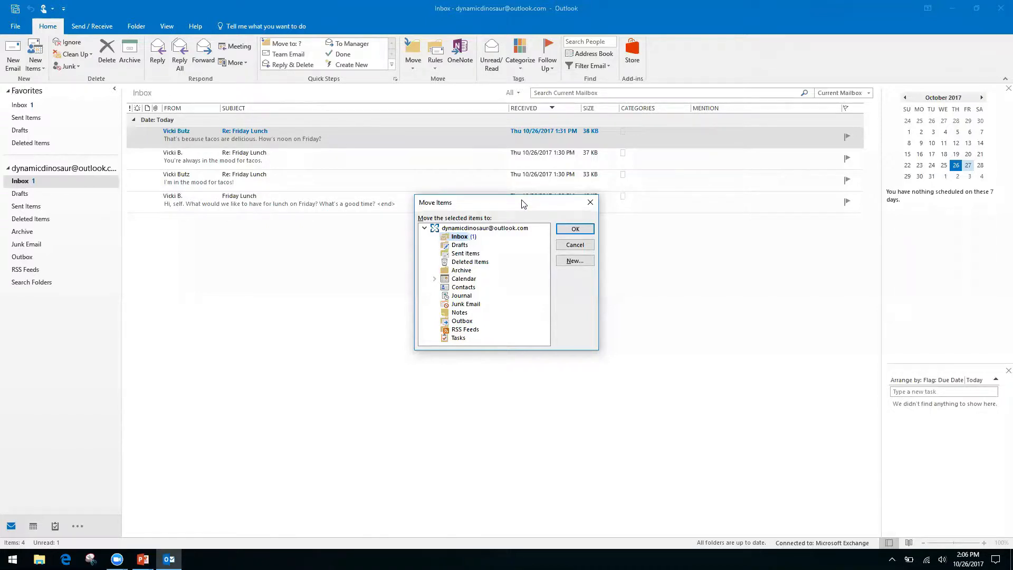
Close the Move Items dialog without moving anything, then bring up the Keyboard Shortcuts slide
key("Down")
key("Down")
key("Down")
key("Down")
key("Up")
key("Up")
key("Up")
key("Up")
left_click(590, 205)
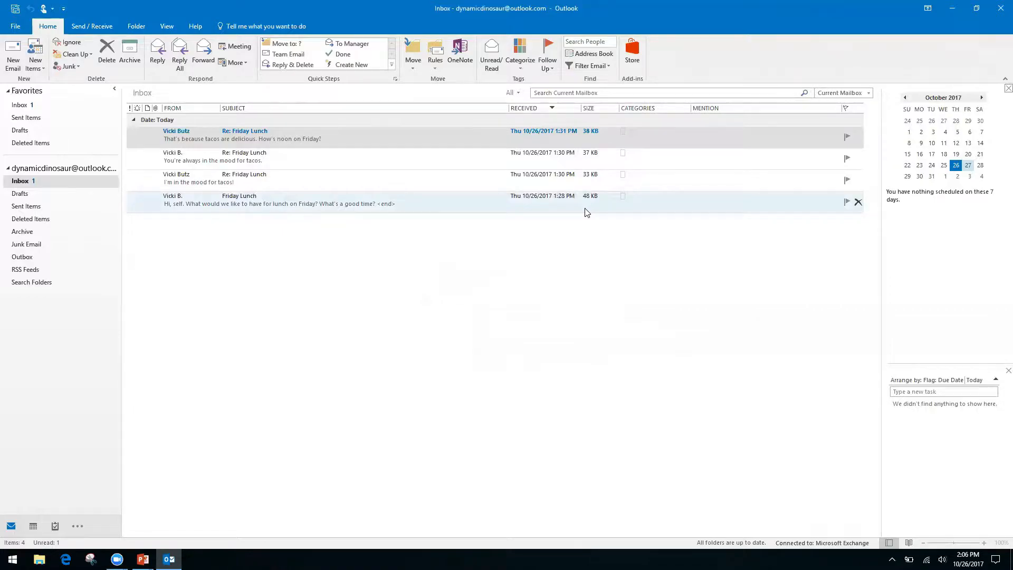
key("alt+Tab")
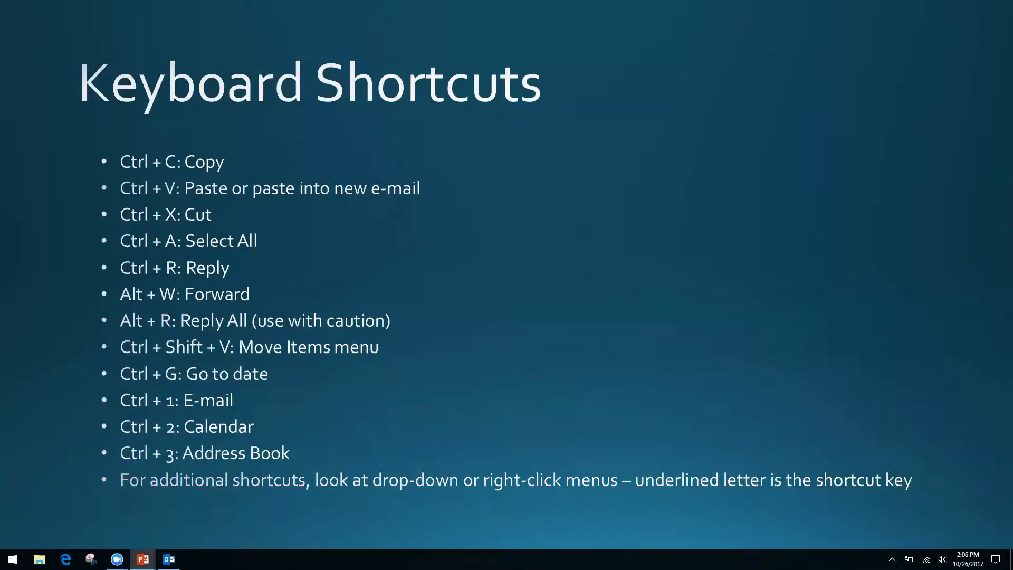
Switch from the Keyboard Shortcuts slide back to the Outlook Inbox with Alt+Tab
key("alt+Tab")
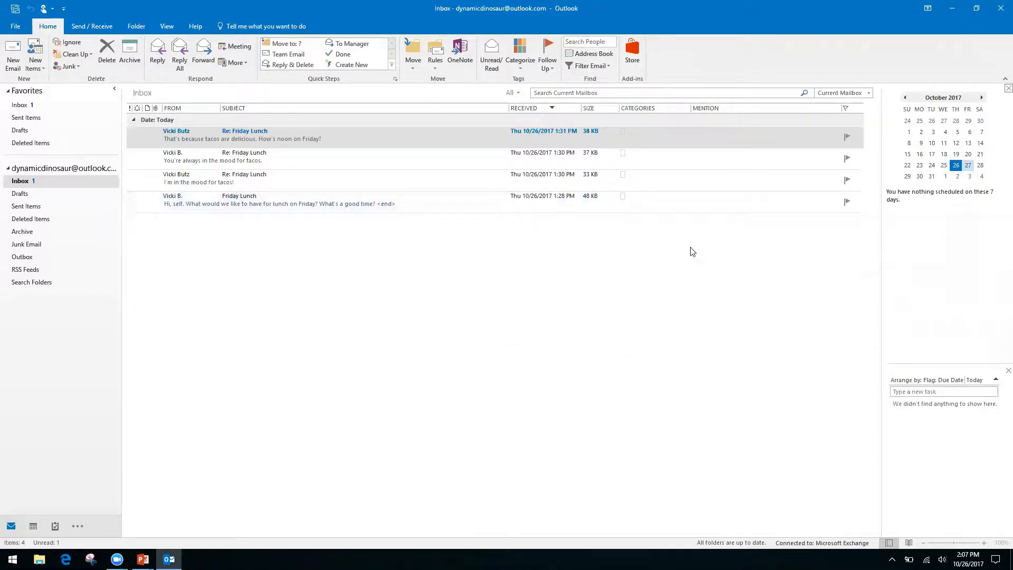
Switch to the Calendar, widen the October 2017 month grid to full width, and open Go To Date
key("ctrl+2")
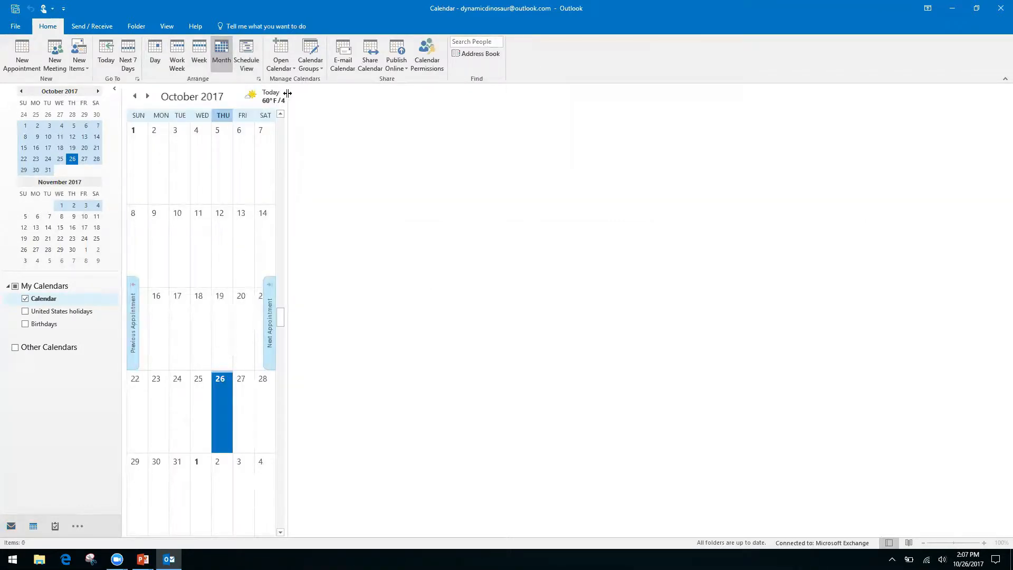
left_click_drag(288, 94, 923, 177)
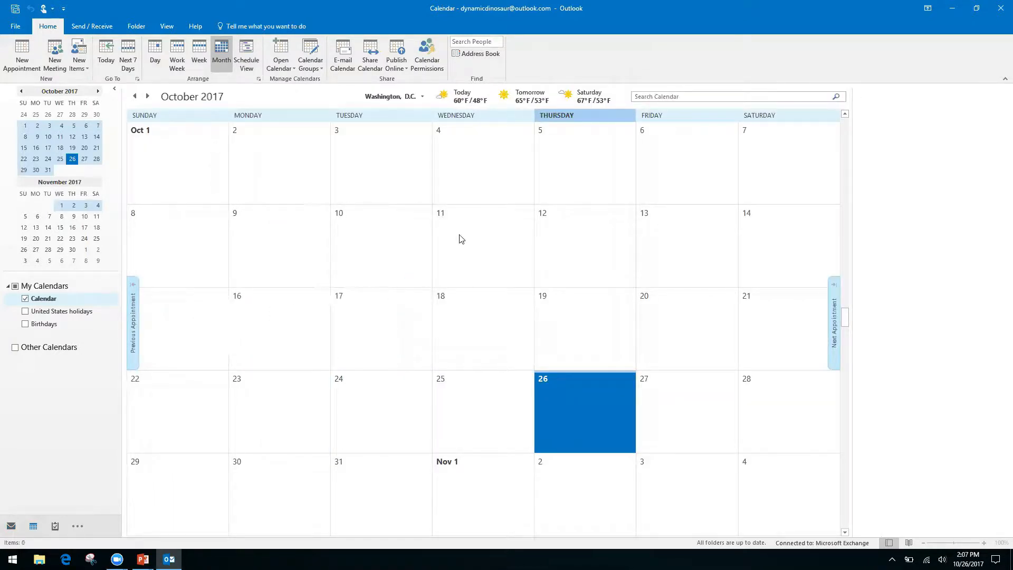
key("ctrl+g")
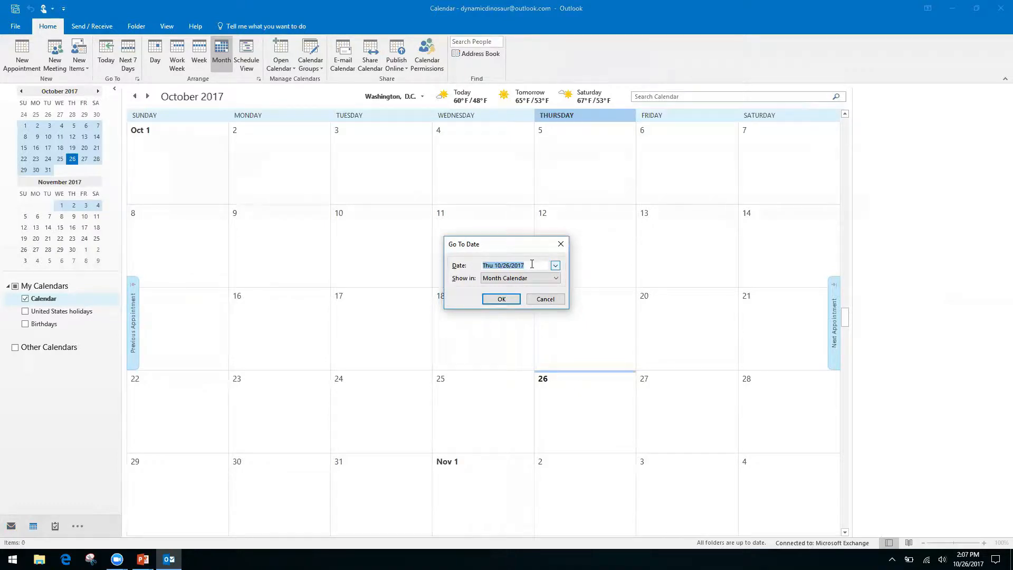
Jump the calendar to 11/2/17, then page forward to March 2018
type("11/2/17")
key("Return")
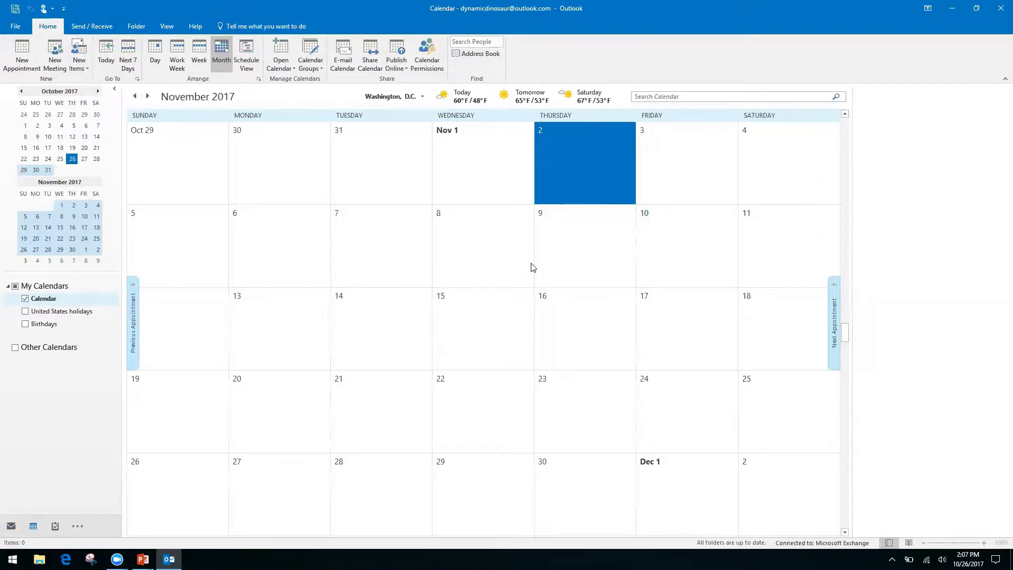
double_click(98, 92)
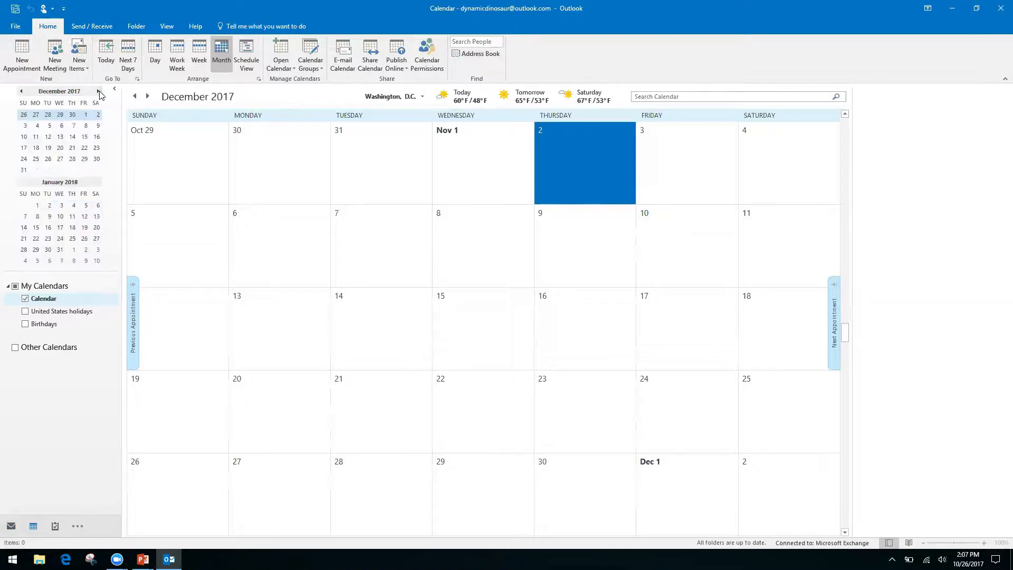
left_click(98, 92)
left_click(98, 91)
left_click(98, 91)
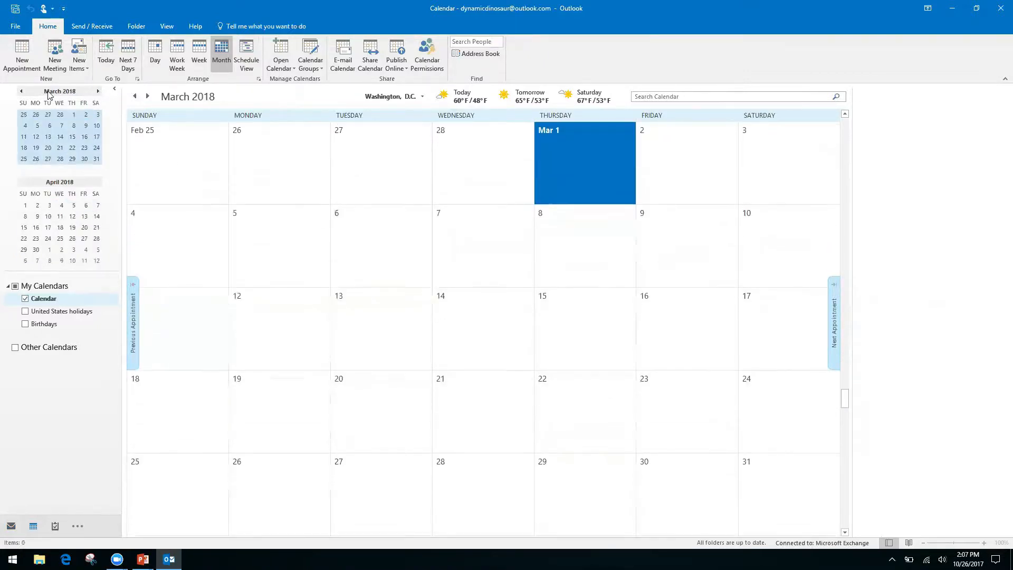
Page the calendar back to October 2017 and show the Keyboard Shortcuts slide
left_click(21, 93)
double_click(22, 92)
left_click(21, 93)
left_click(21, 93)
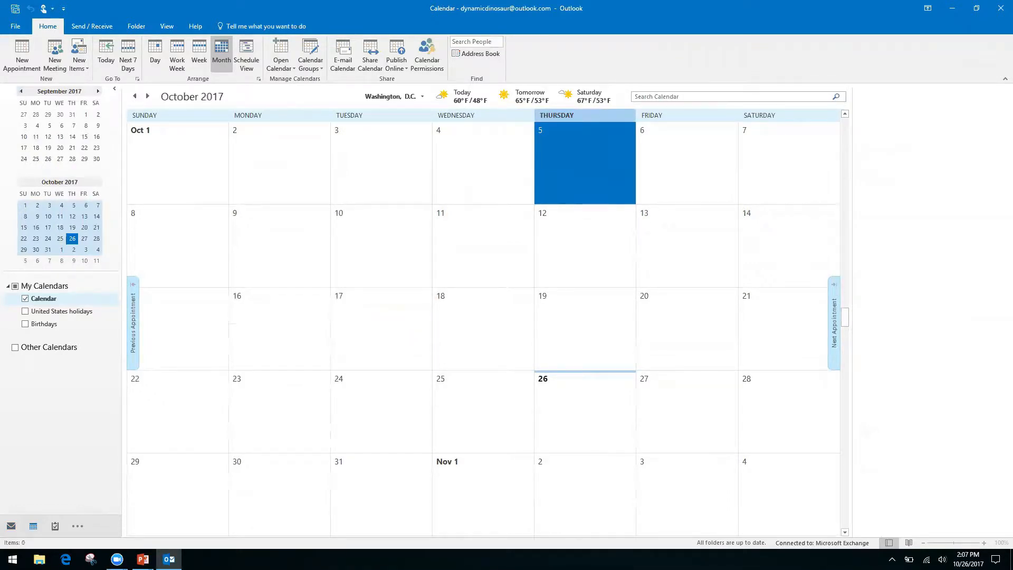
key("alt+Tab")
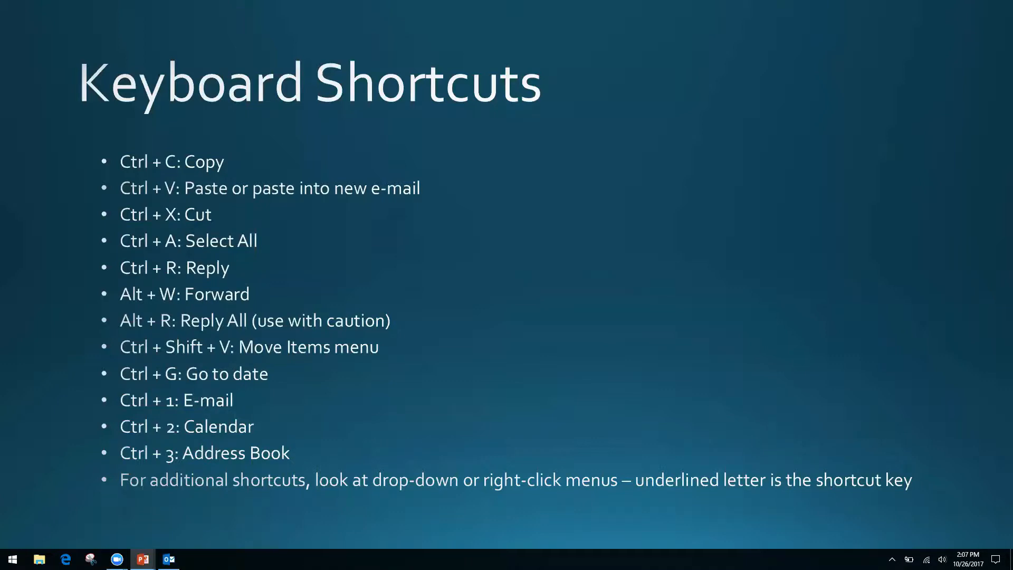
Return from the shortcuts slide to Outlook's October 2017 calendar with Alt+Tab
key("alt+Tab")
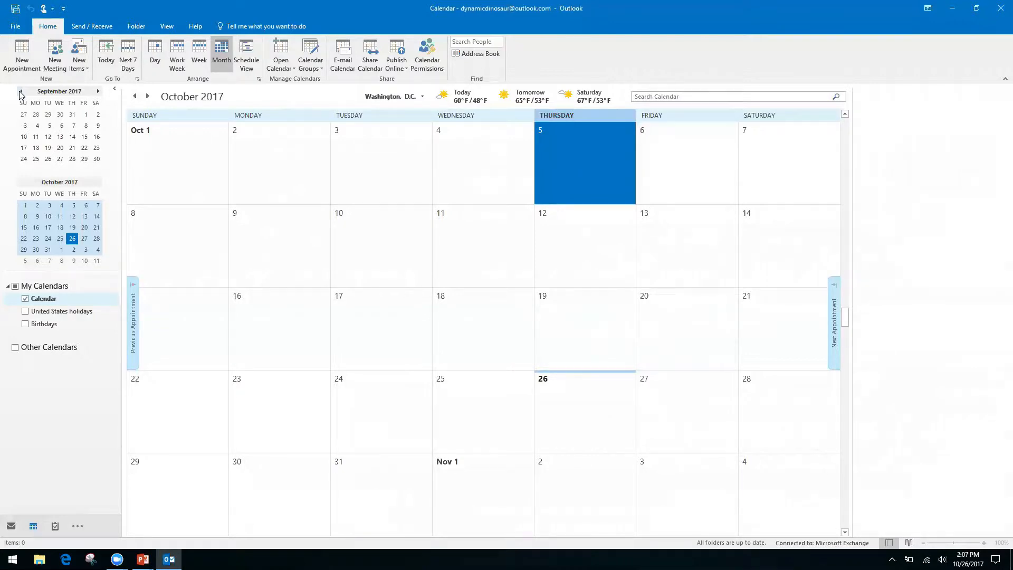
Cycle through Mail, Calendar and Contacts, then show and dismiss the extra navigation destinations
key("ctrl+1")
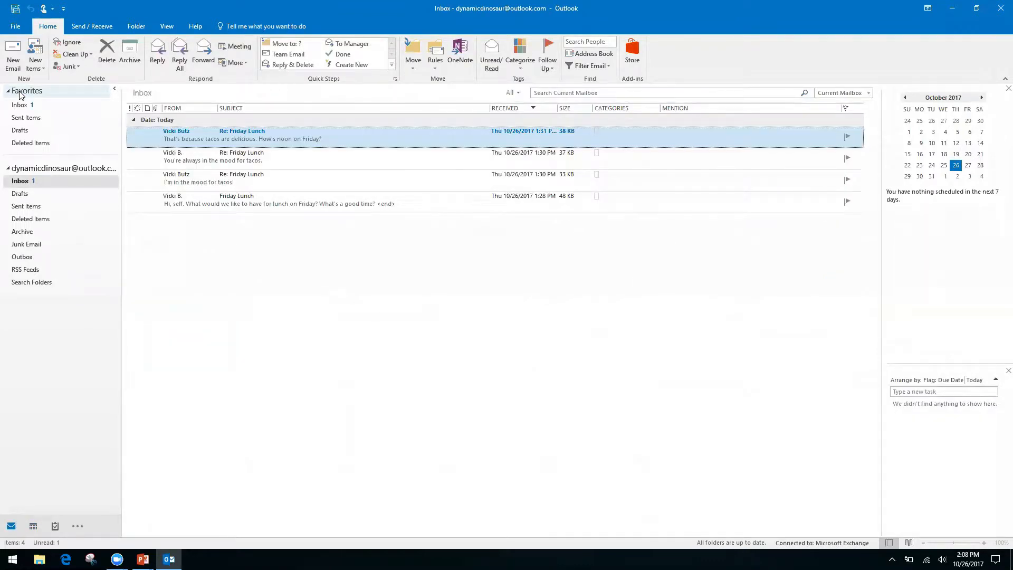
key("ctrl+2")
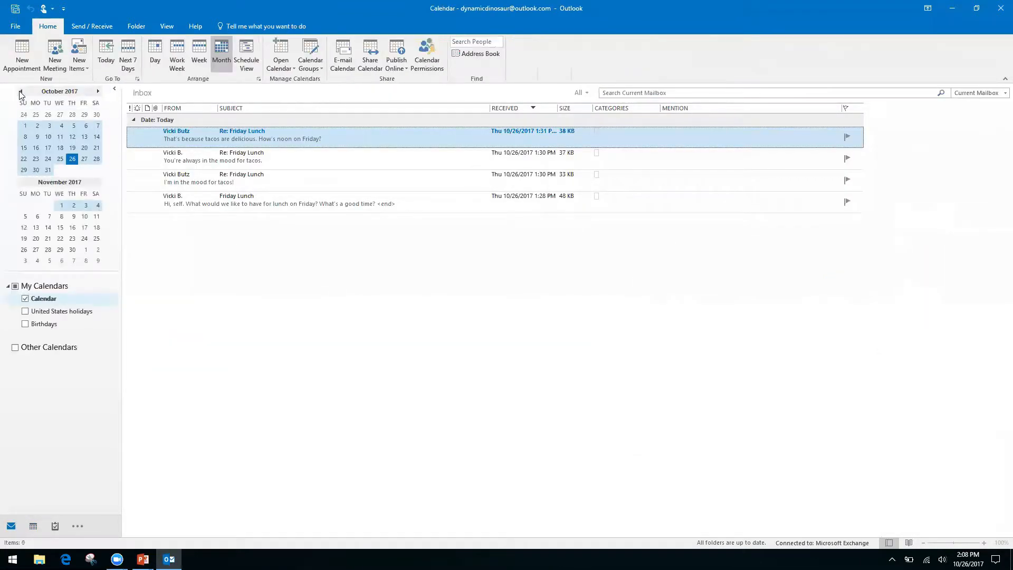
key("ctrl+3")
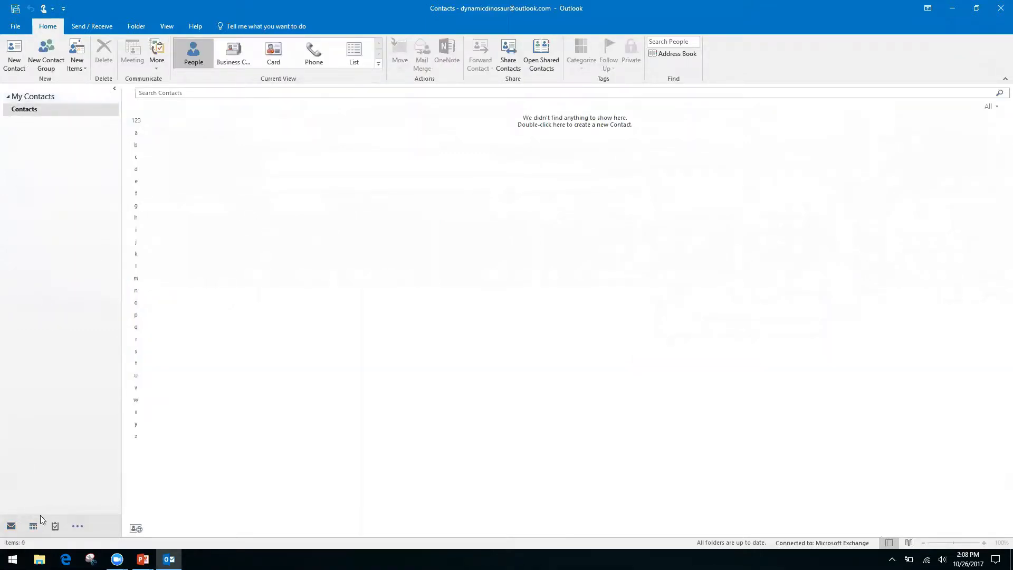
mouse_move(57, 526)
left_click(80, 528)
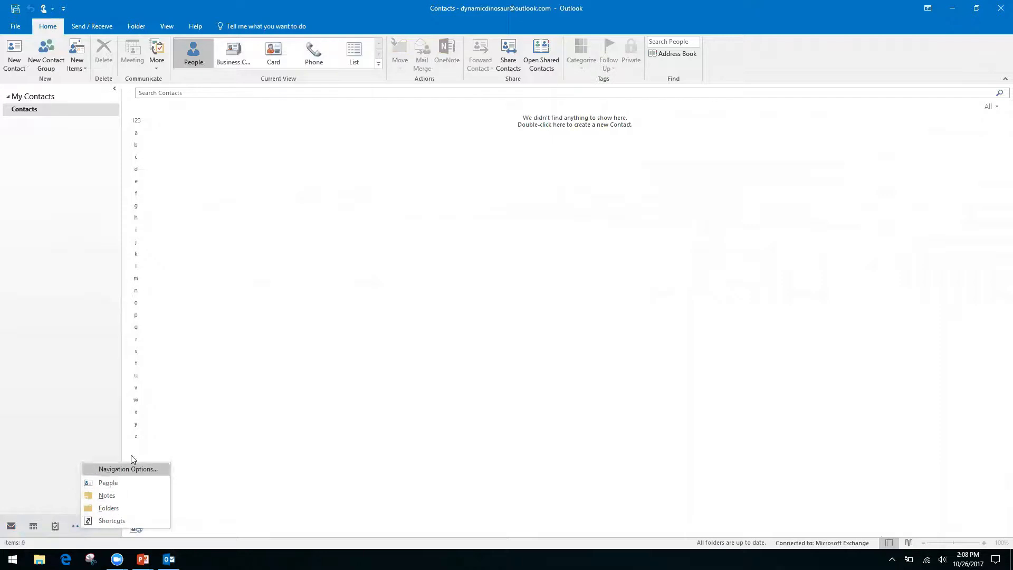
left_click(41, 443)
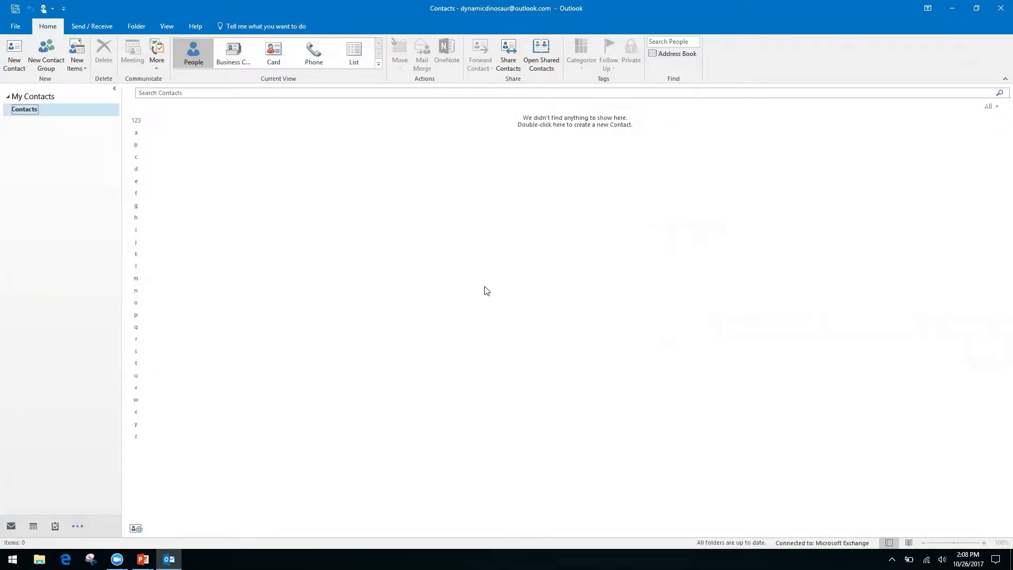
Cycle through Mail, Calendar, Contacts and Notes with Ctrl+1/2/3/5, ending back in the Inbox
key("ctrl+1")
key("ctrl+2")
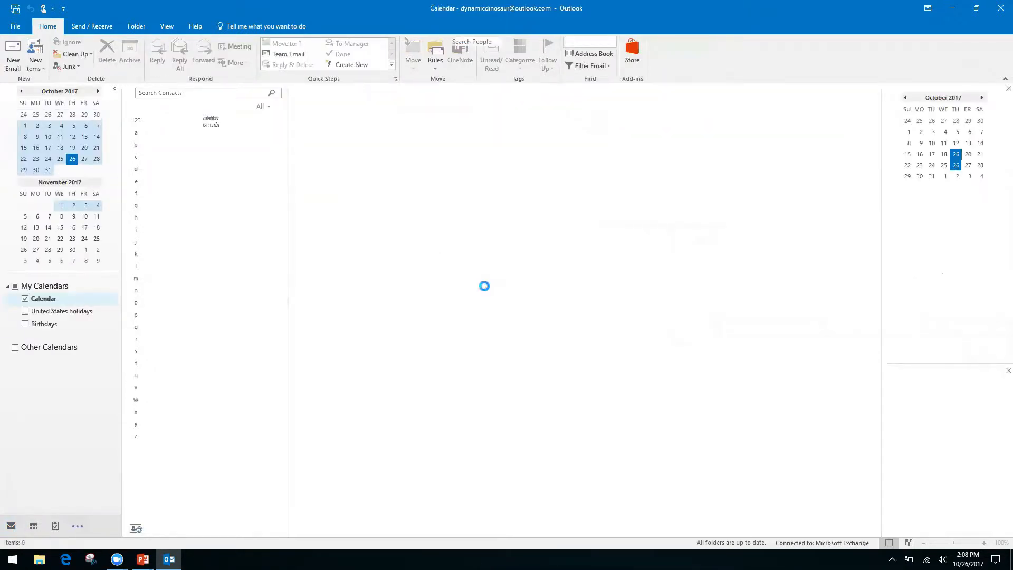
key("ctrl+3")
key("ctrl+5")
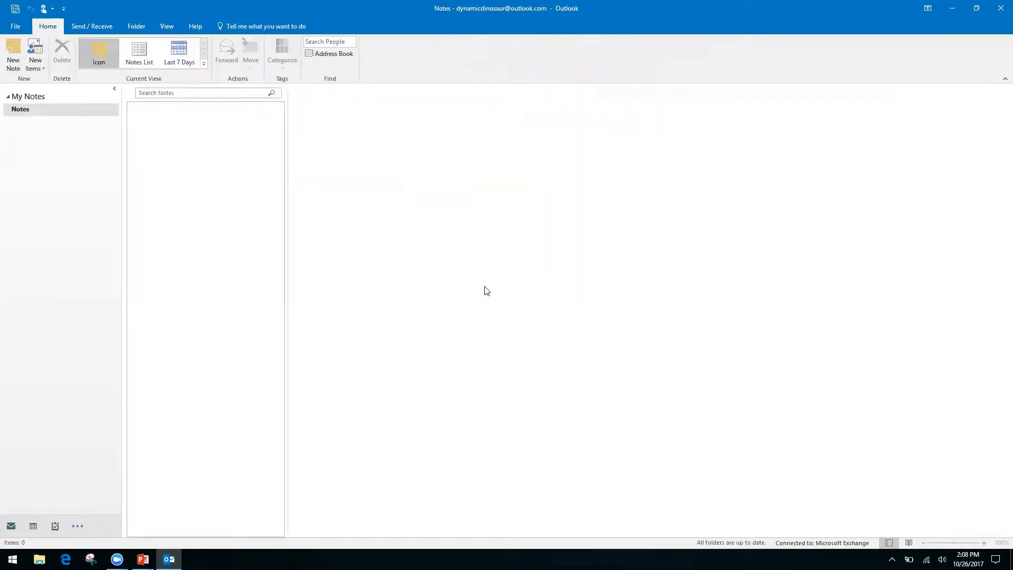
key("ctrl+1")
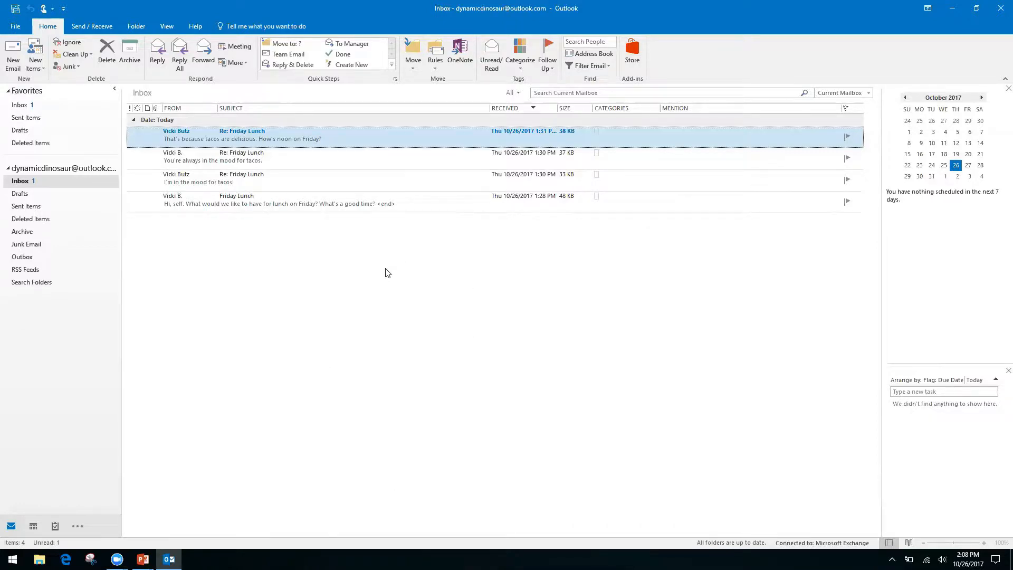
key("alt+Tab")
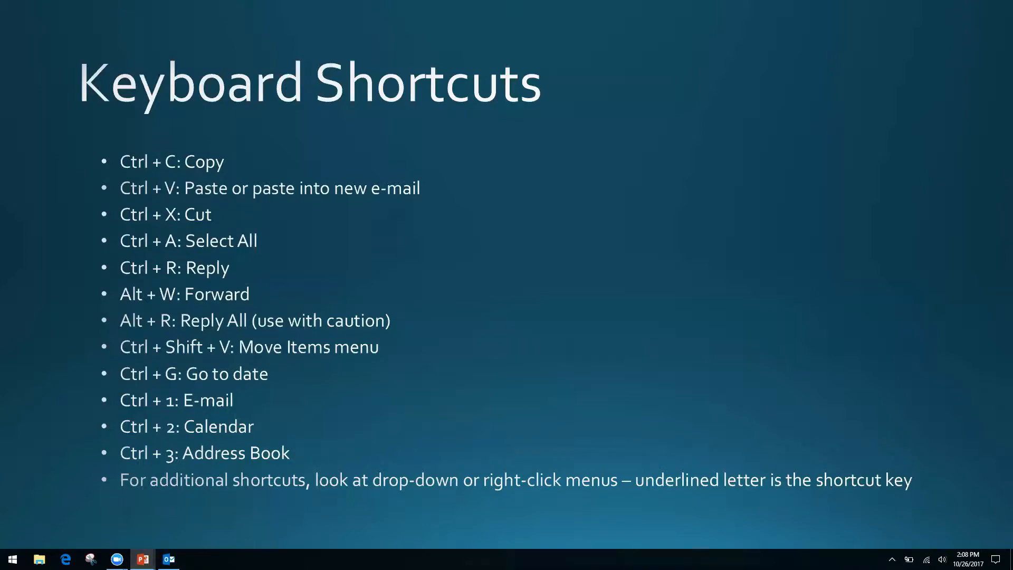
key("alt+Tab")
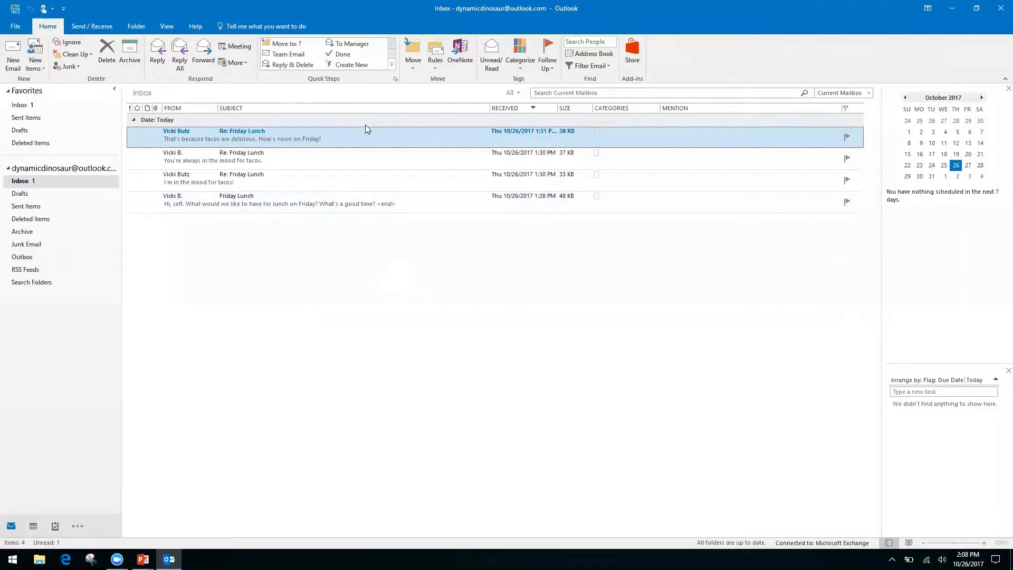
Review the right-click menus for the top Friday Lunch message and the message list, then return to the slideshow
right_click(367, 140)
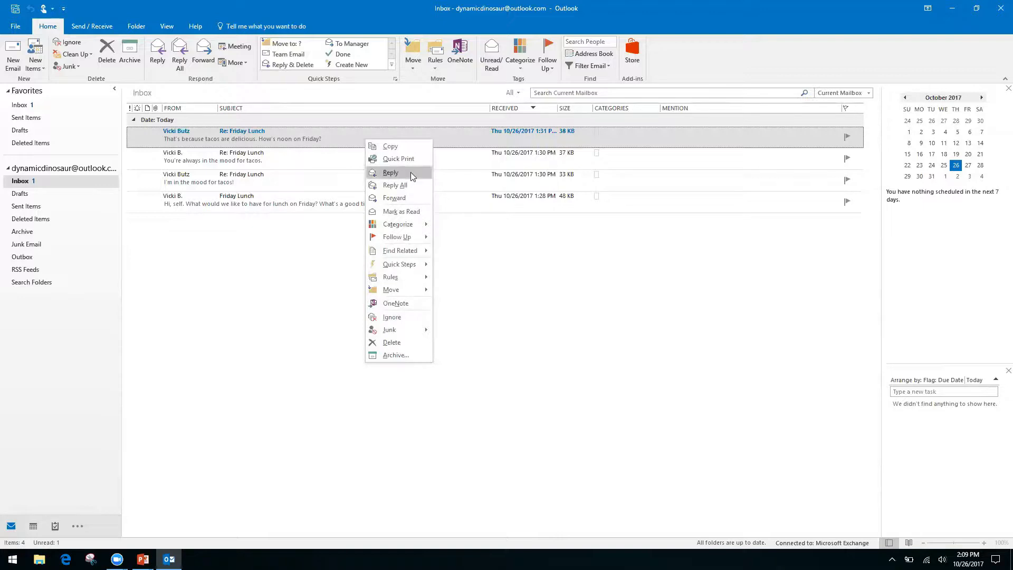
right_click(482, 257)
left_click(388, 231)
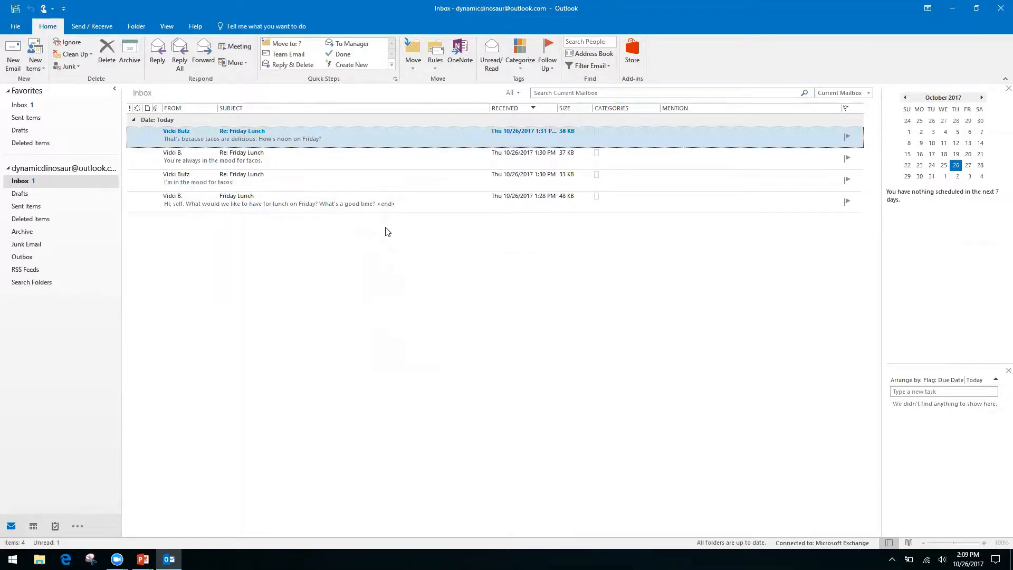
right_click(362, 133)
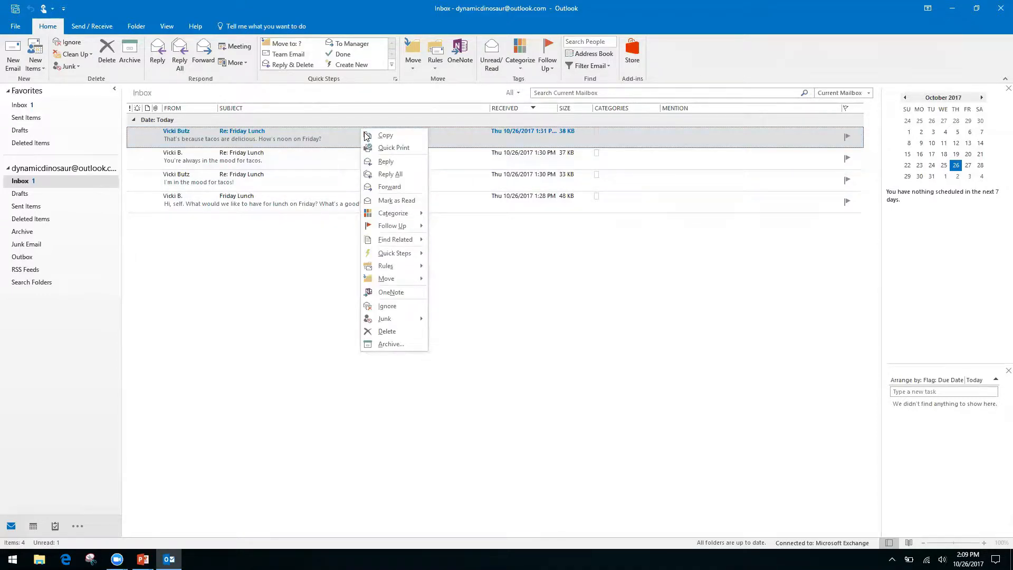
left_click(518, 278)
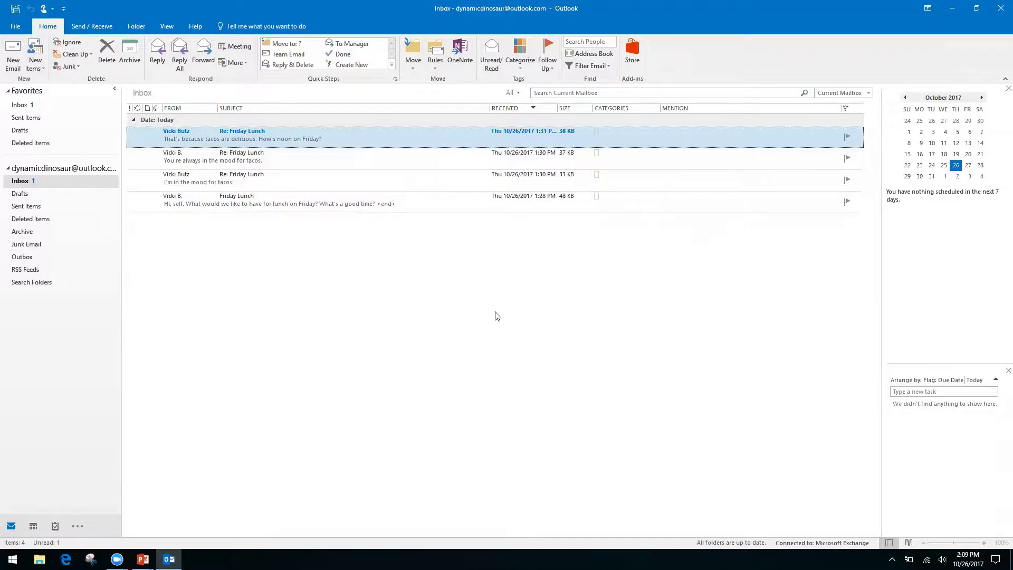
key("alt+Tab")
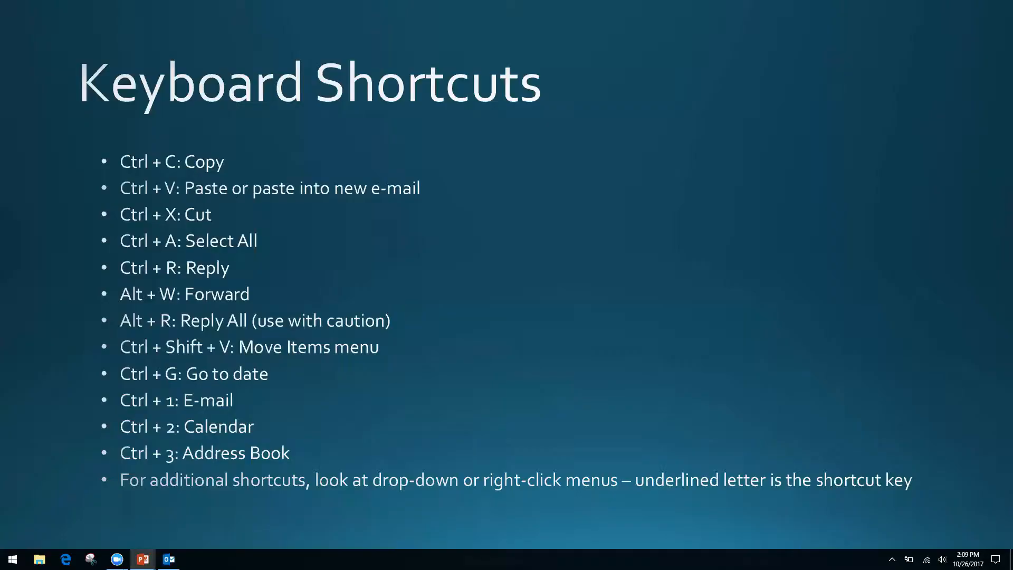
Advance the slideshow to the "Productivity & Calendars" section slide
key("Right")
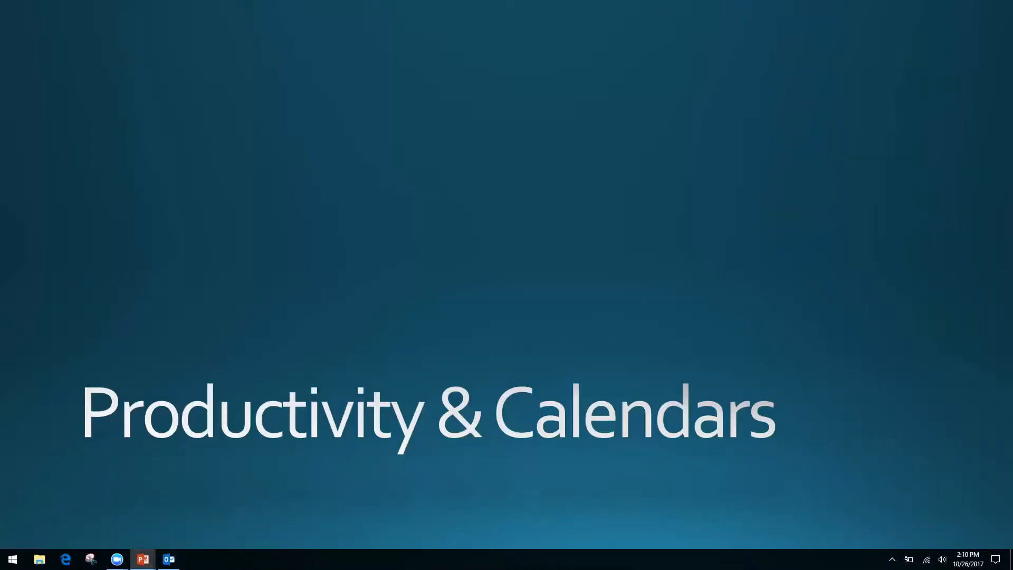
Cycle through the open windows and bring the Outlook Inbox to the front
key("alt+Tab")
key("Tab")
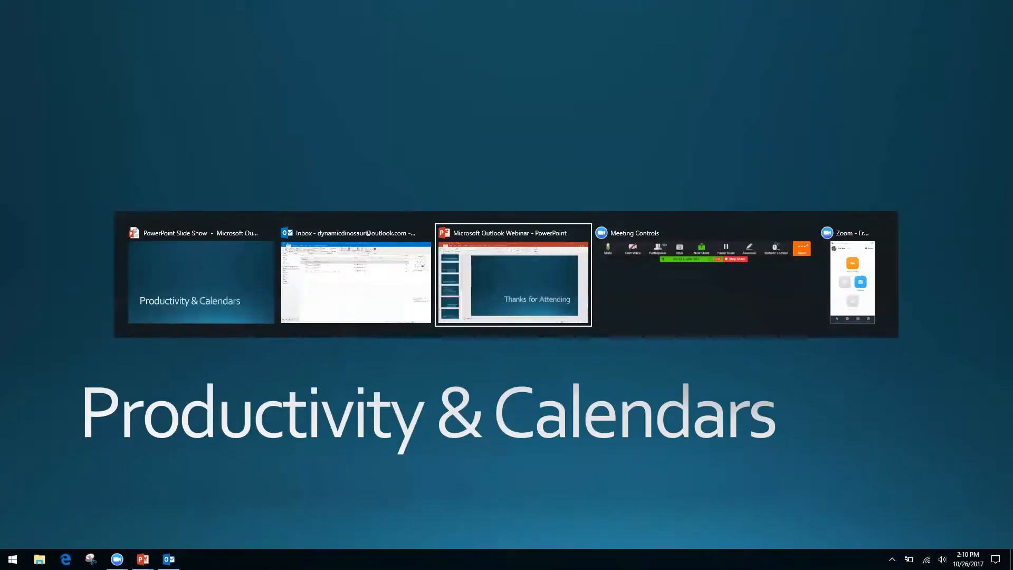
key("shift+Tab")
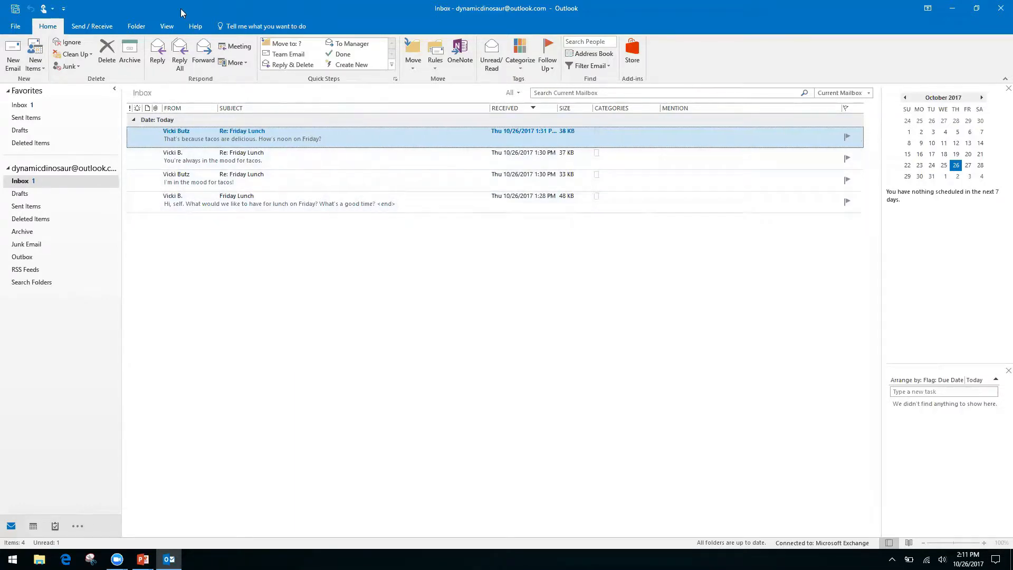
Tick Show as Conversations on the View tab so the apply-to prompt appears
left_click(166, 27)
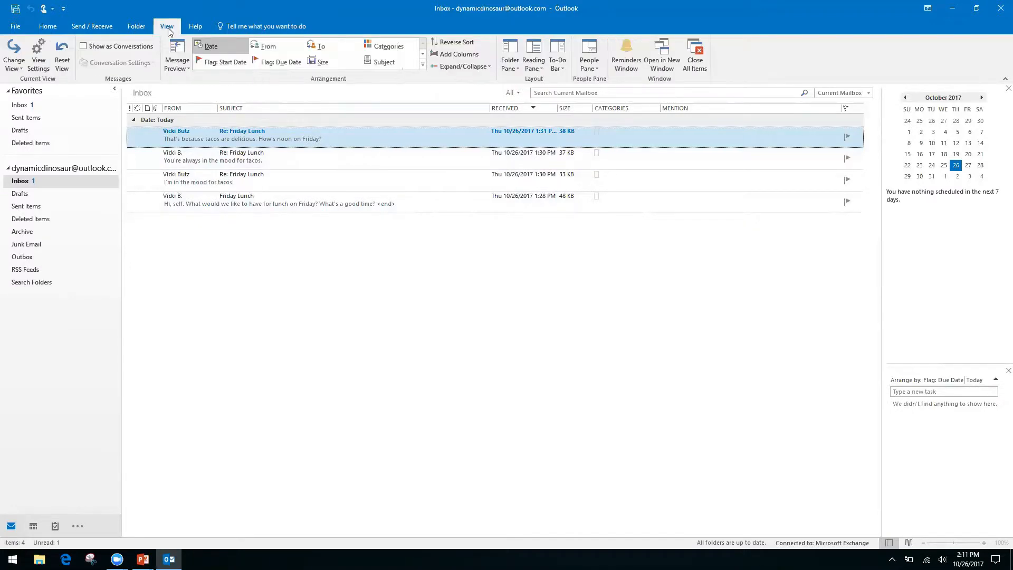
left_click(83, 47)
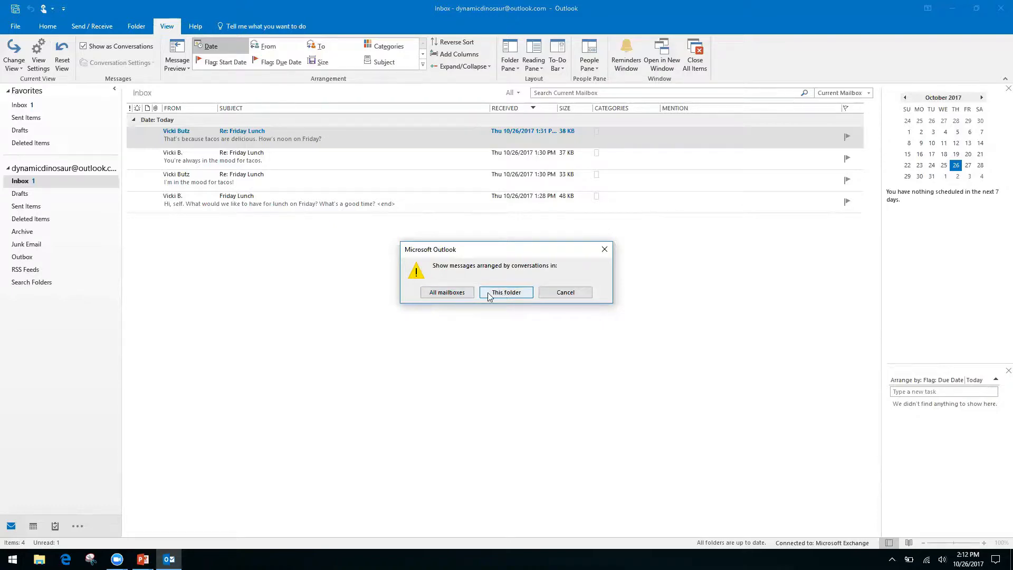
Apply conversation grouping to all mailboxes, expand the Friday Lunch thread, and open its original message
left_click(446, 294)
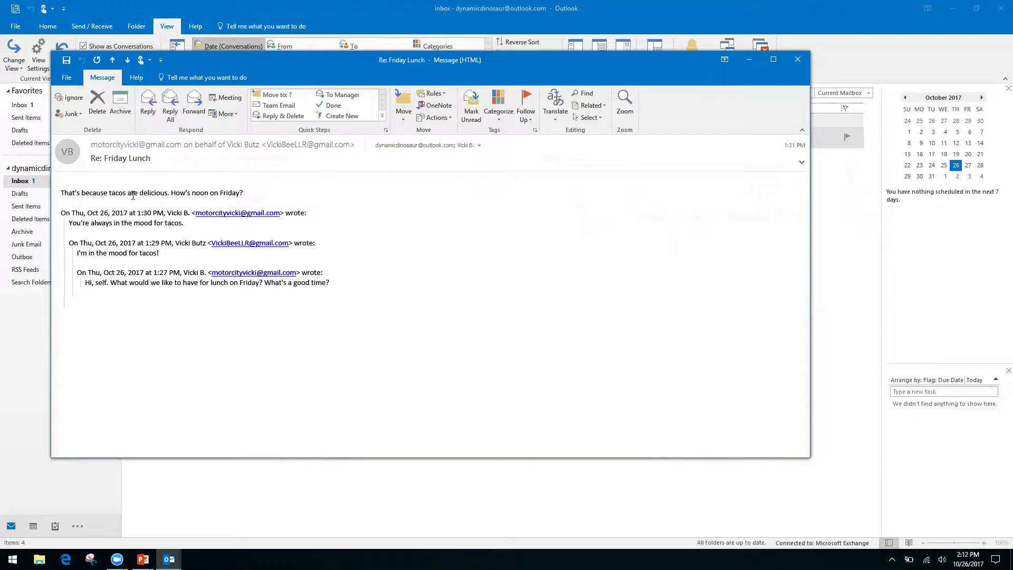
left_click(797, 60)
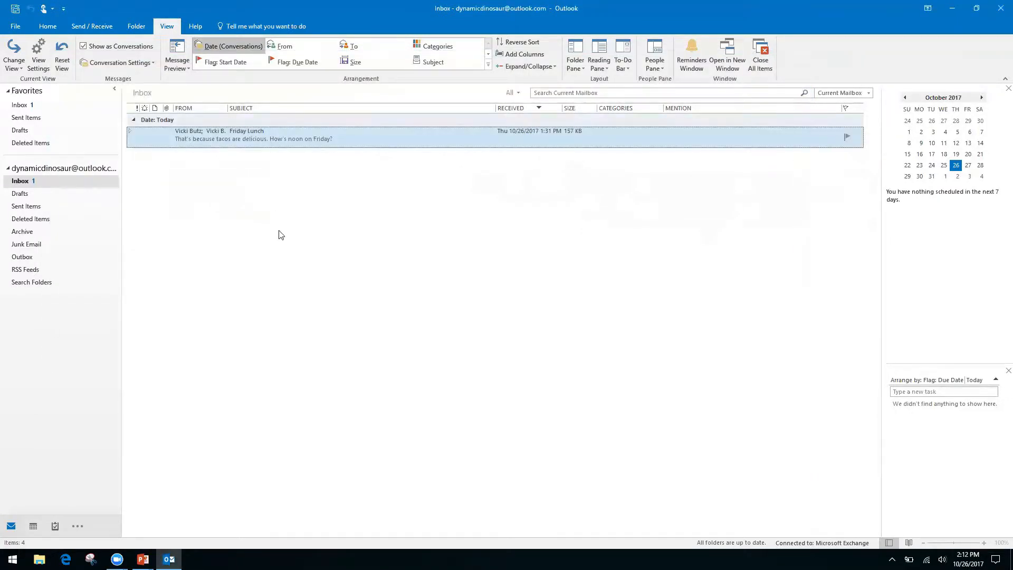
left_click(130, 130)
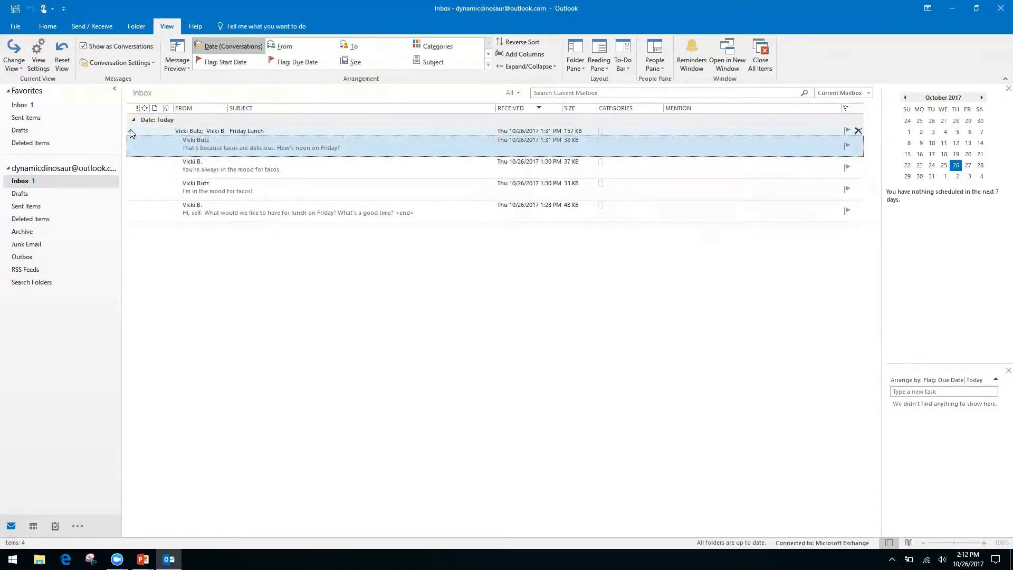
left_click(131, 132)
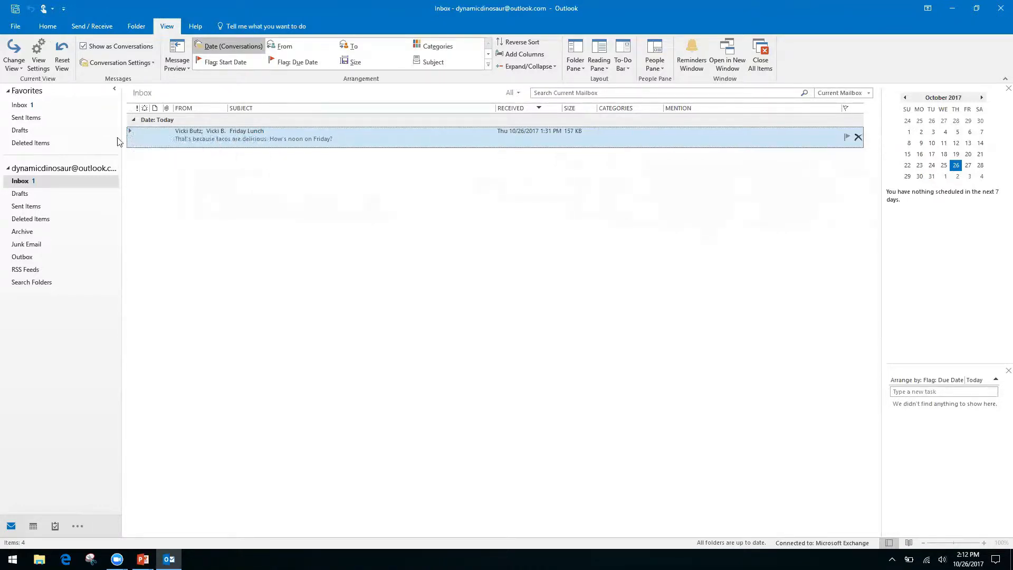
left_click(131, 132)
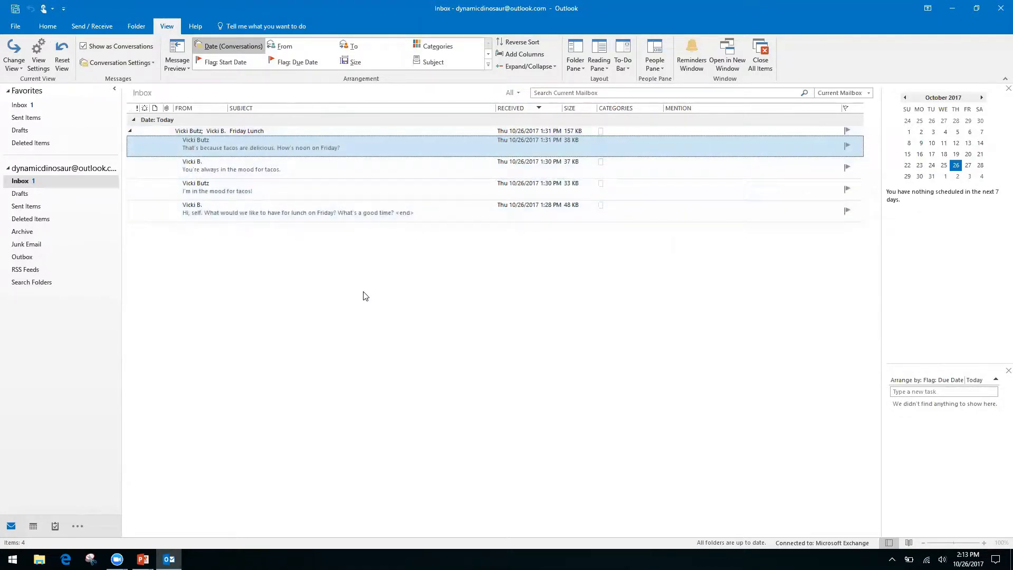
double_click(334, 208)
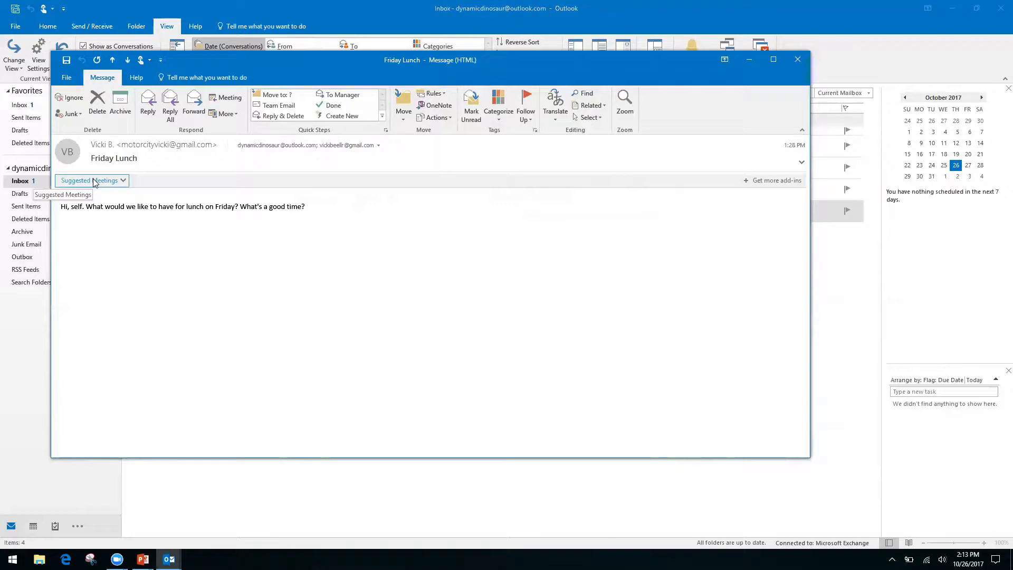
Show the email's suggested meeting for 12:00–12:30 PM Friday, October 27, 2017
left_click(124, 181)
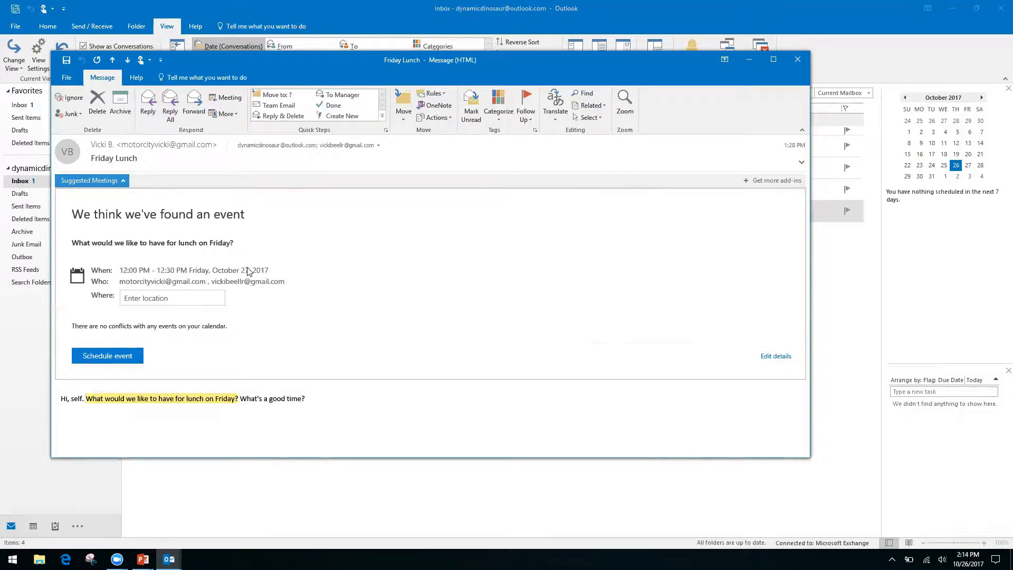
Schedule the 12:00–12:30 PM October 27 lunch at Ihop and close the message
left_click(170, 298)
type("Ihop")
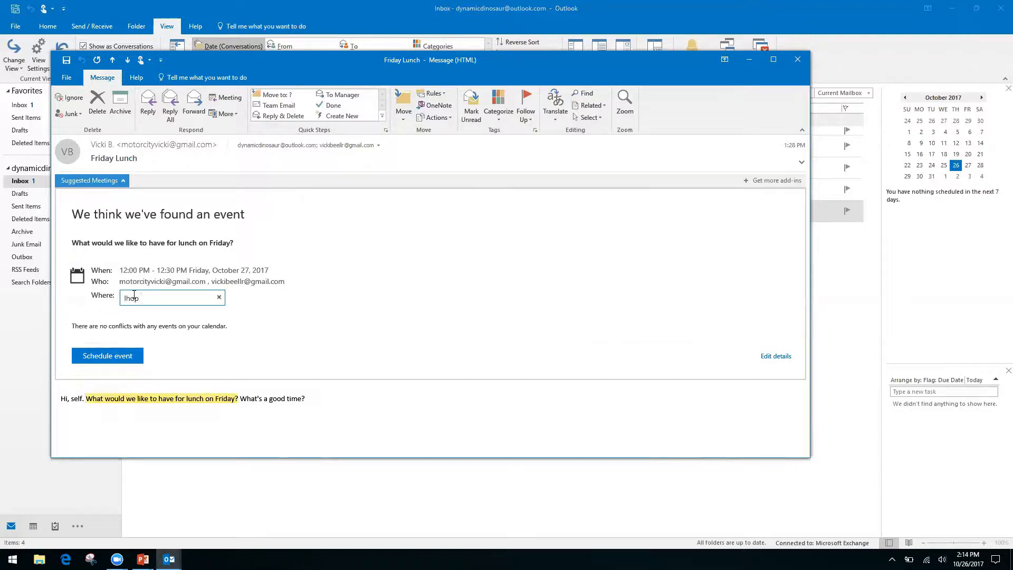
key("Return")
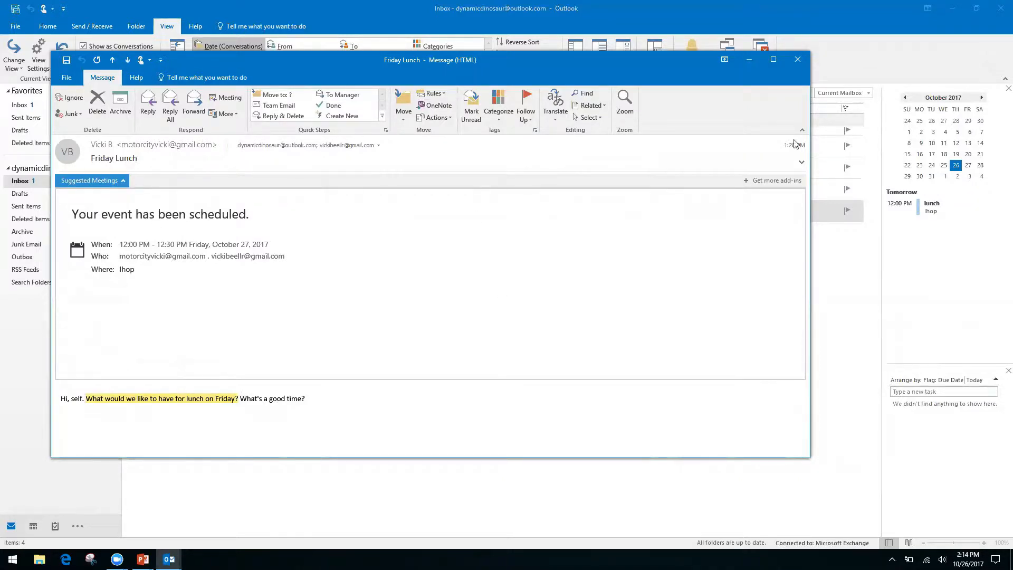
left_click(798, 59)
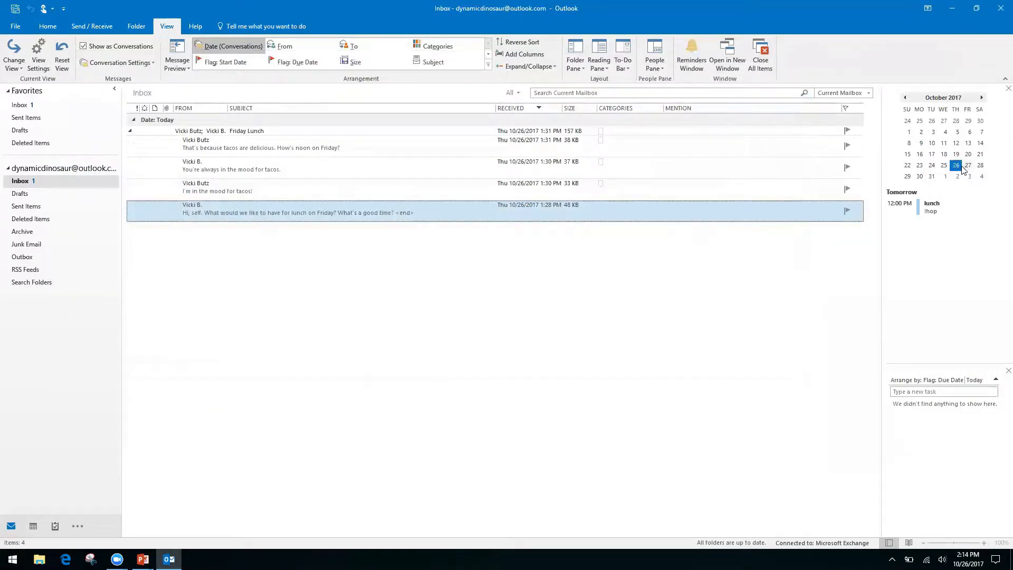
Open the October 2017 calendar month view, then return to the Productivity & Calendars slide
double_click(955, 167)
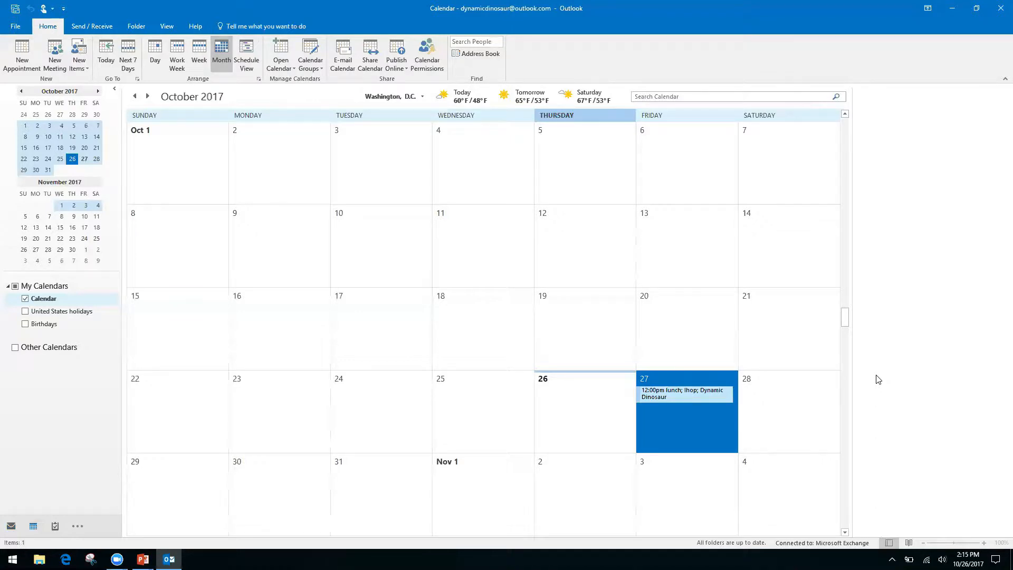
key("alt+Tab")
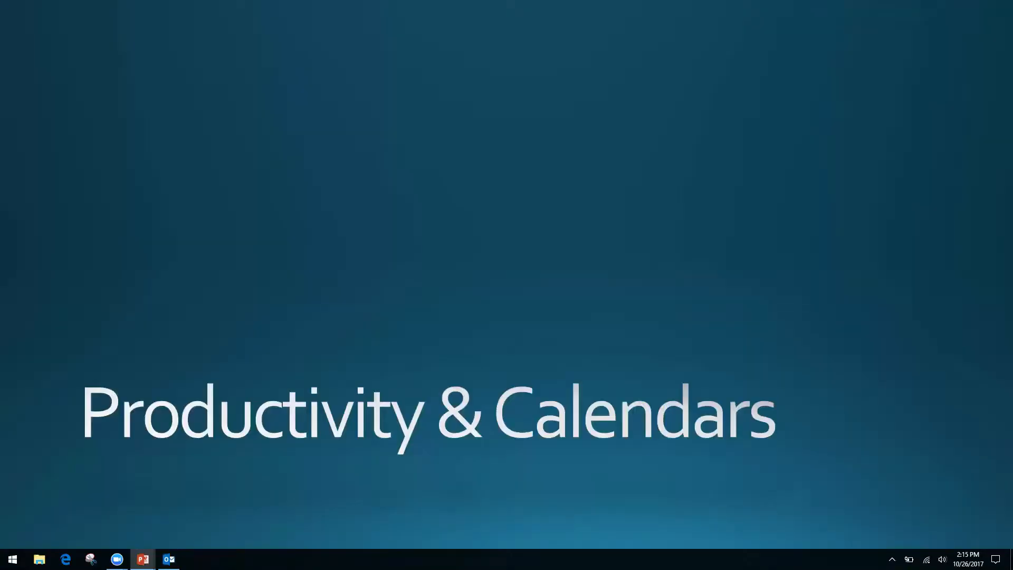
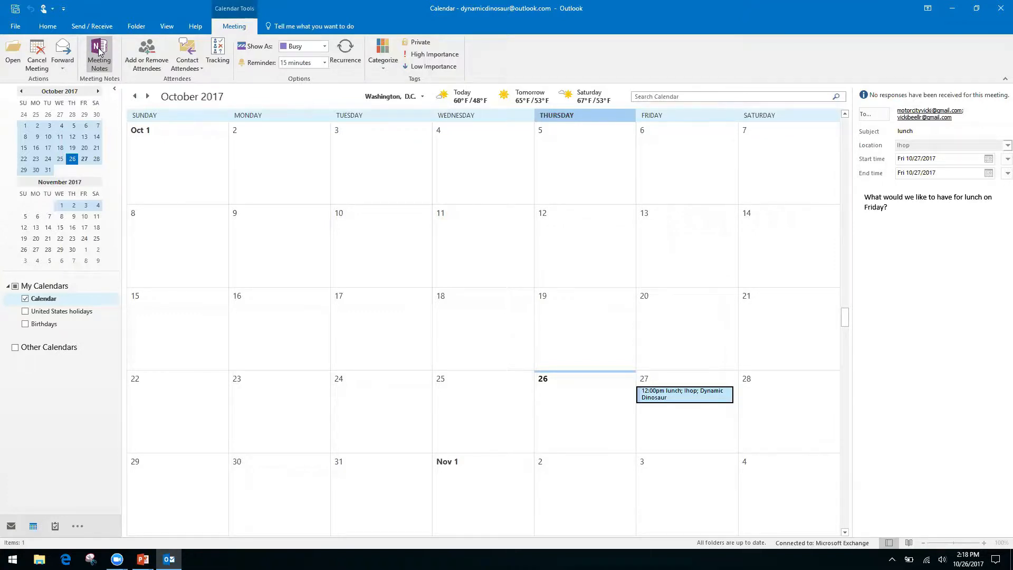
Choose to take your own notes for the lunch meeting and expand Quick Notes in the OneNote location picker
left_click(98, 51)
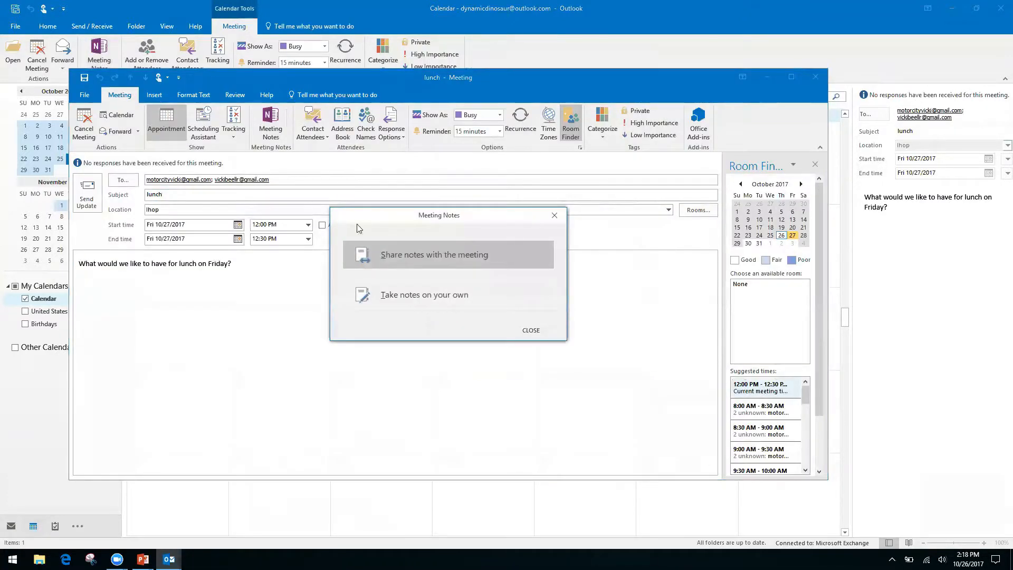
left_click(418, 296)
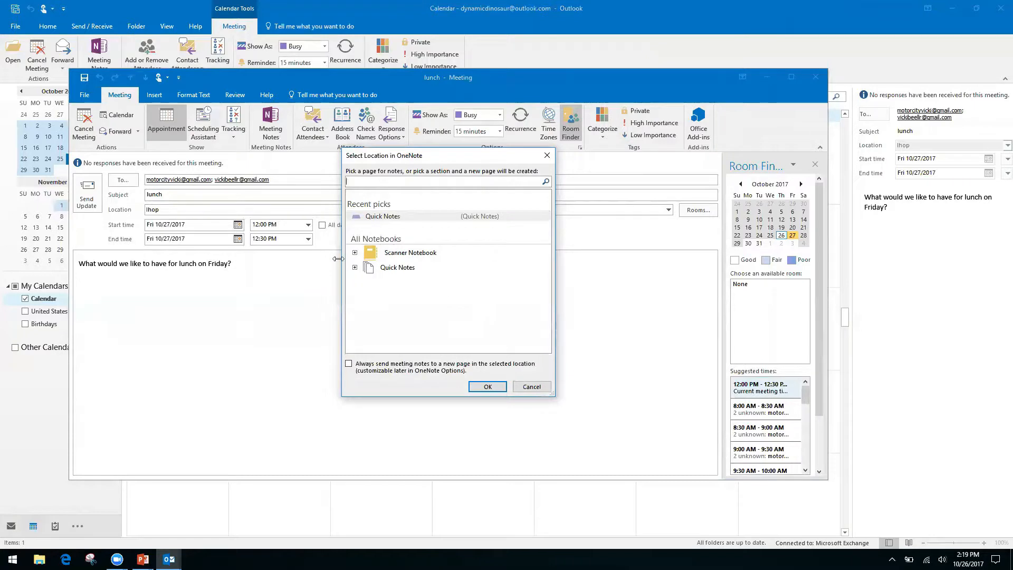
left_click(396, 268)
Select the Quick Notes section under the Quick Notes notebook as the lunch notes location and confirm
left_click(355, 268)
left_click(405, 279)
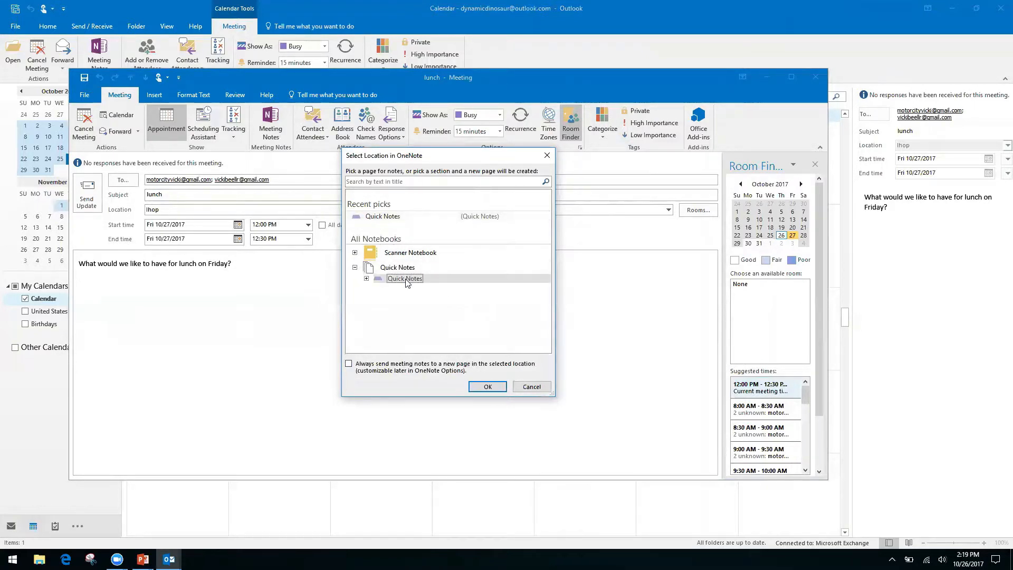
left_click(487, 388)
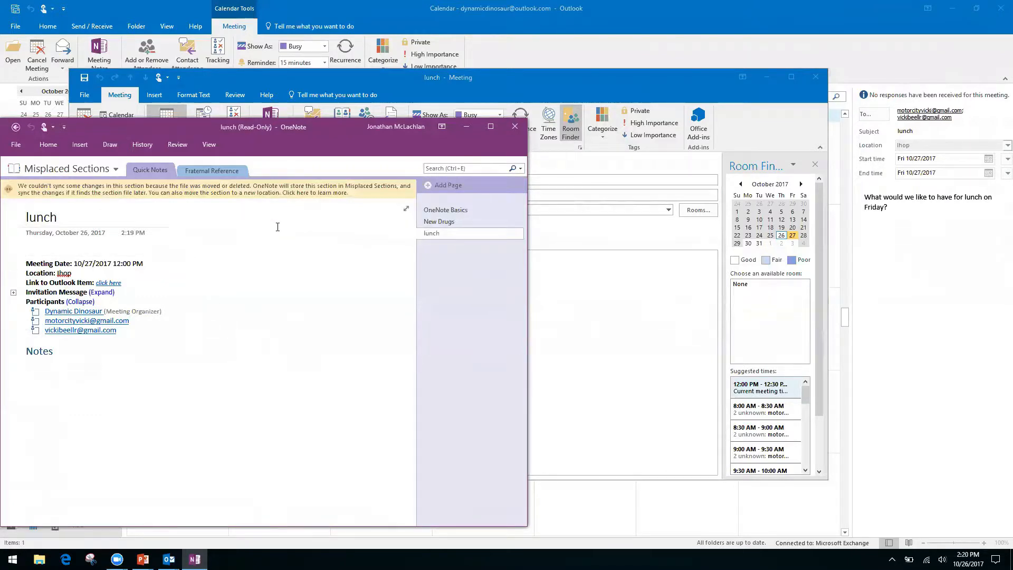
Try the editing options around the meeting details and Notes heading on the read-only lunch page
left_click(51, 263)
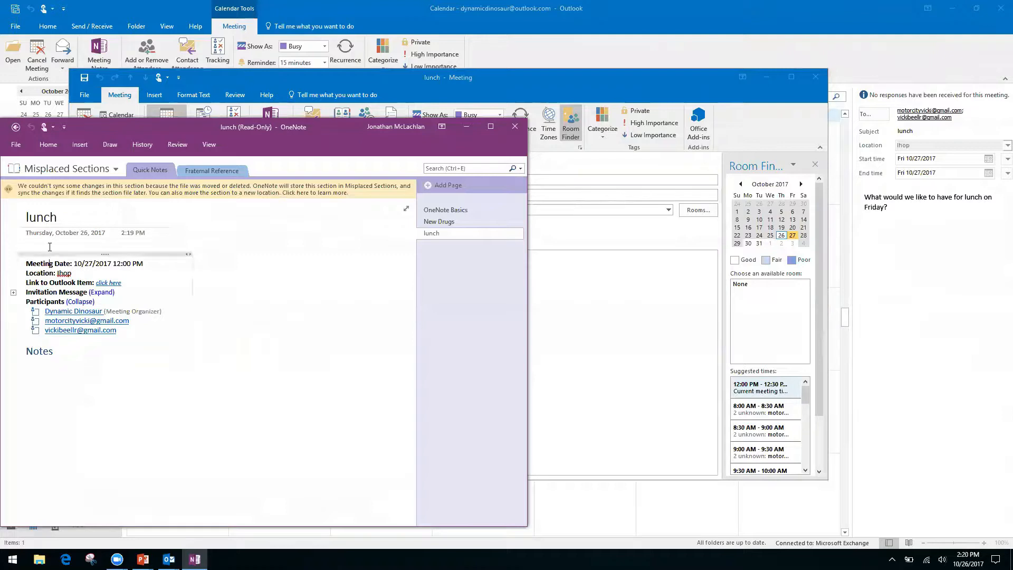
right_click(79, 407)
left_click(51, 361)
right_click(69, 351)
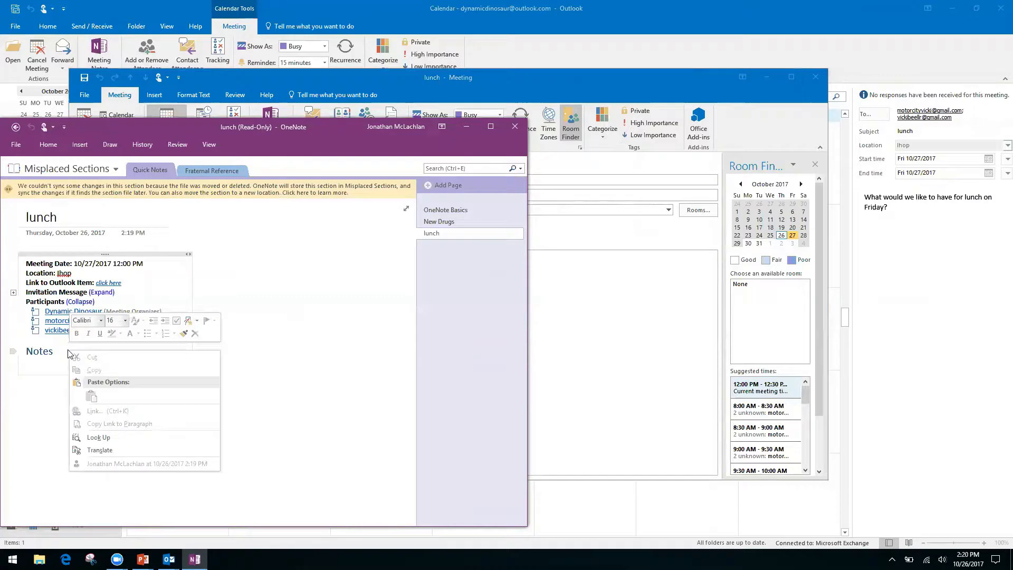
left_click(288, 373)
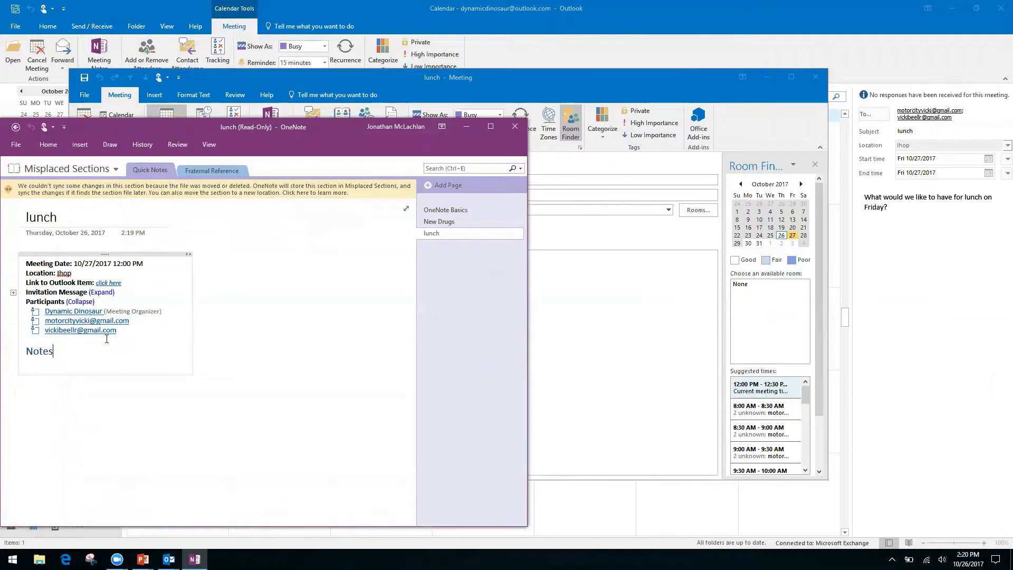
Try writing below Notes, then go back to the empty Quick Notes section and close OneNote
left_click(106, 426)
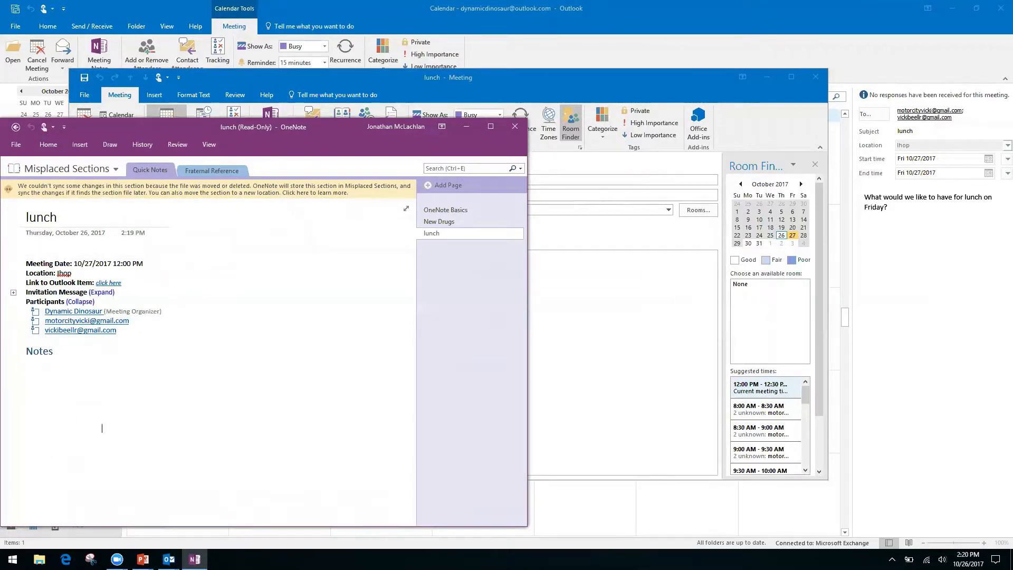
left_click(34, 373)
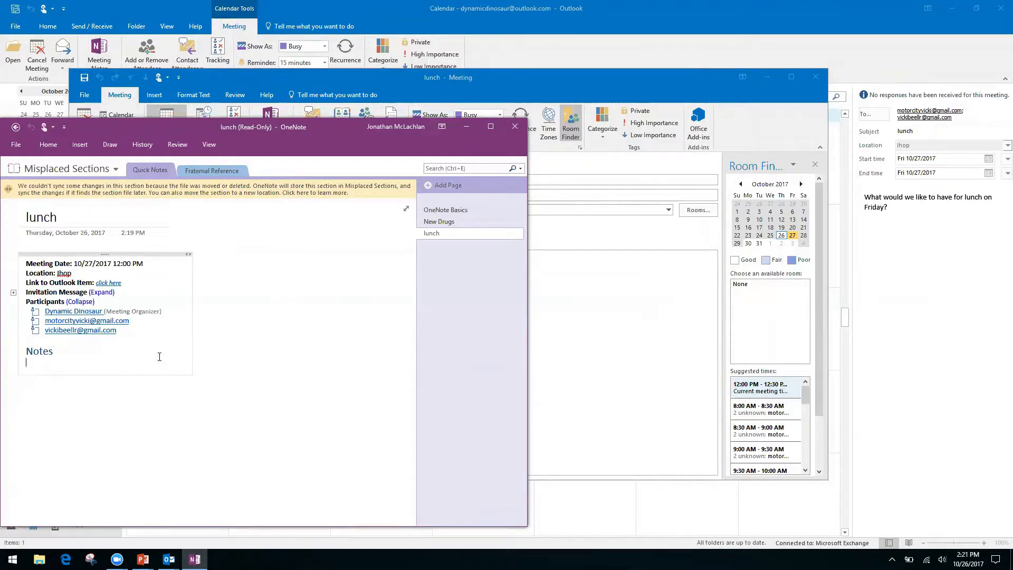
left_click(27, 391)
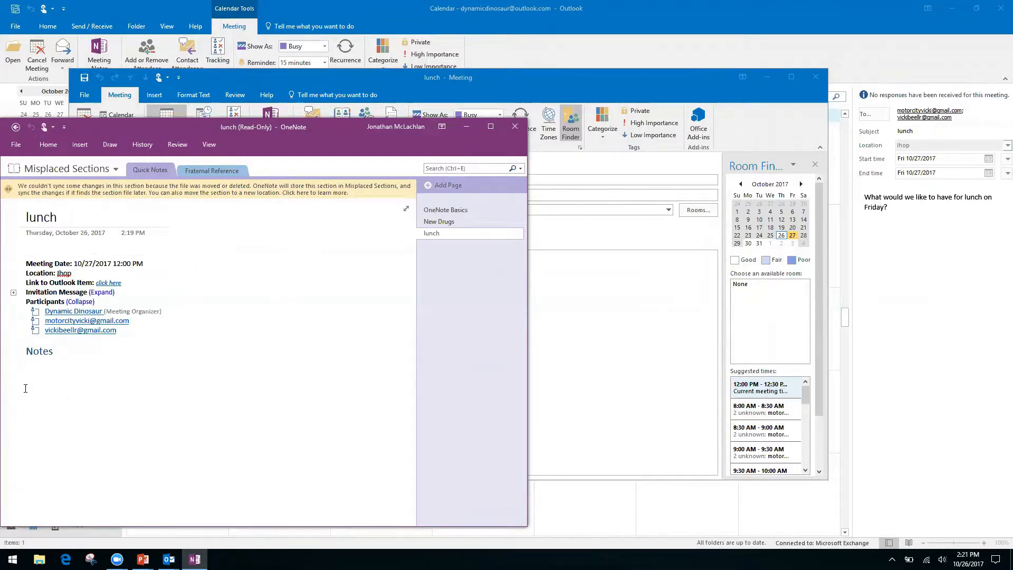
left_click(15, 128)
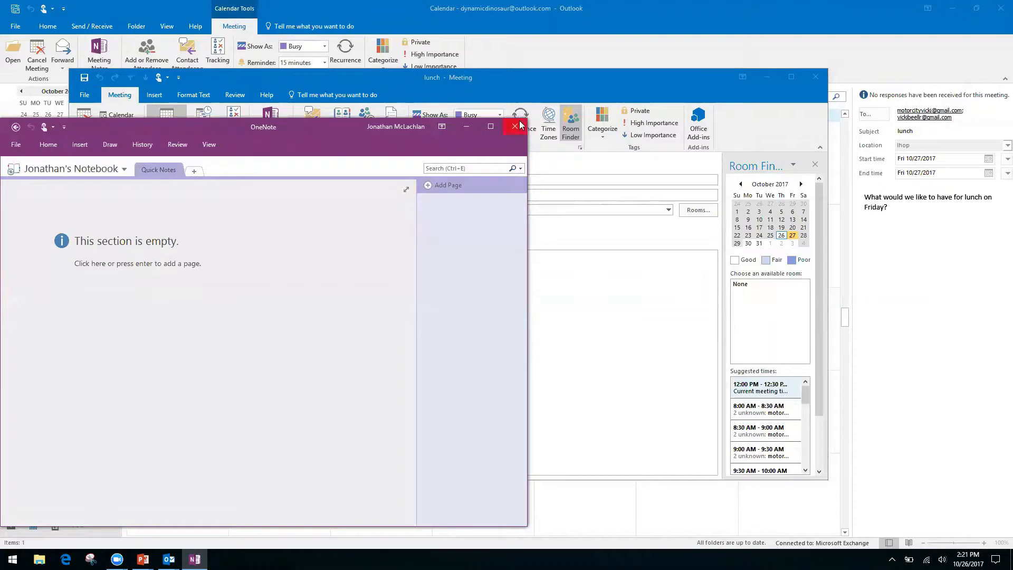
left_click(515, 126)
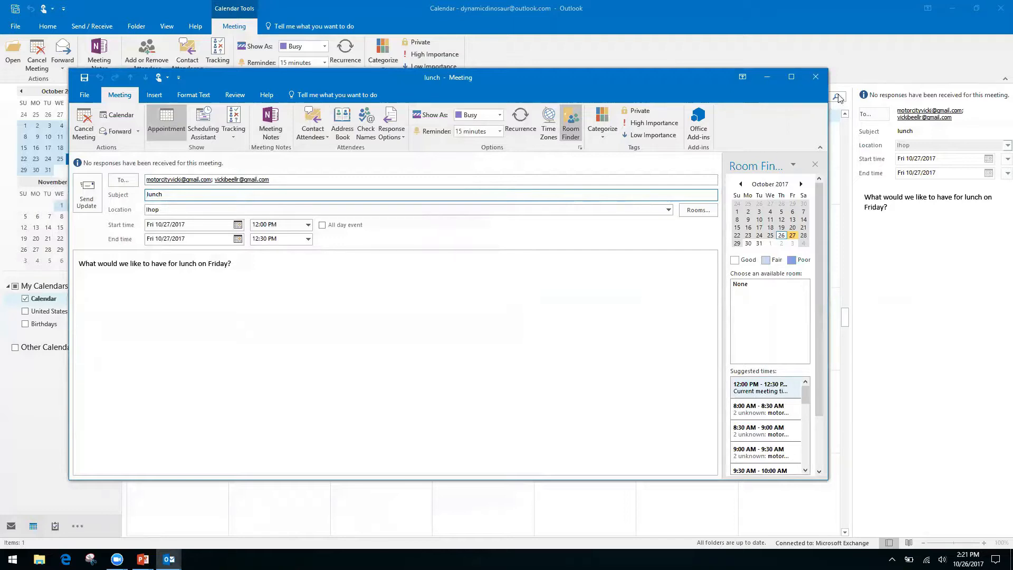
Reopen the lunch meeting from the calendar and choose to take your own meeting notes
left_click(816, 78)
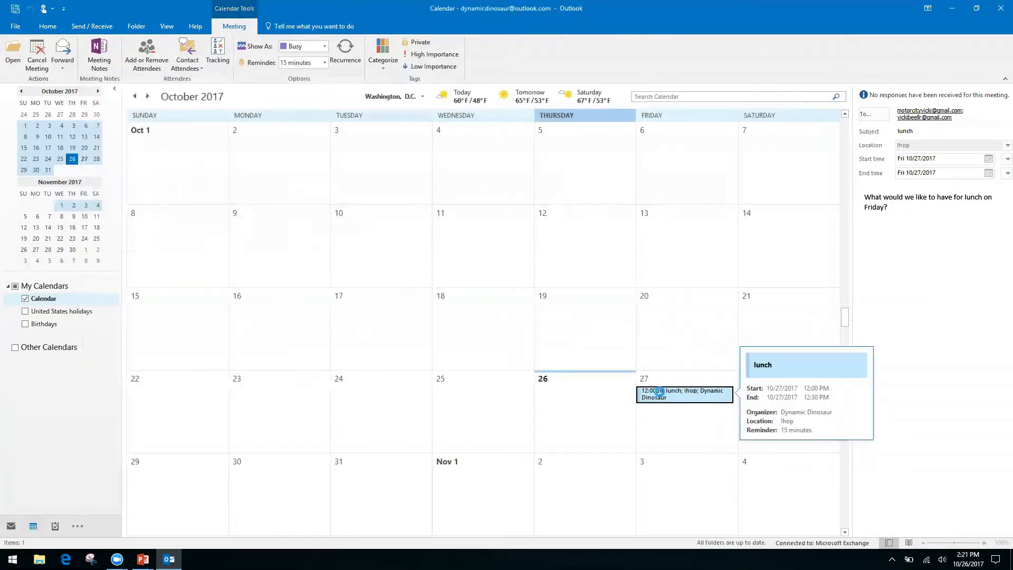
double_click(660, 392)
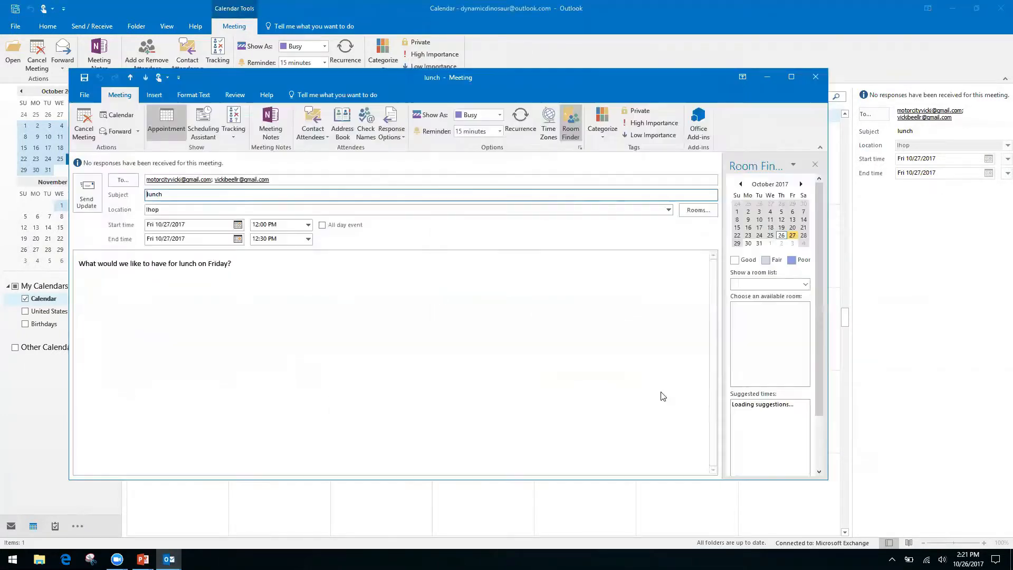
left_click(271, 125)
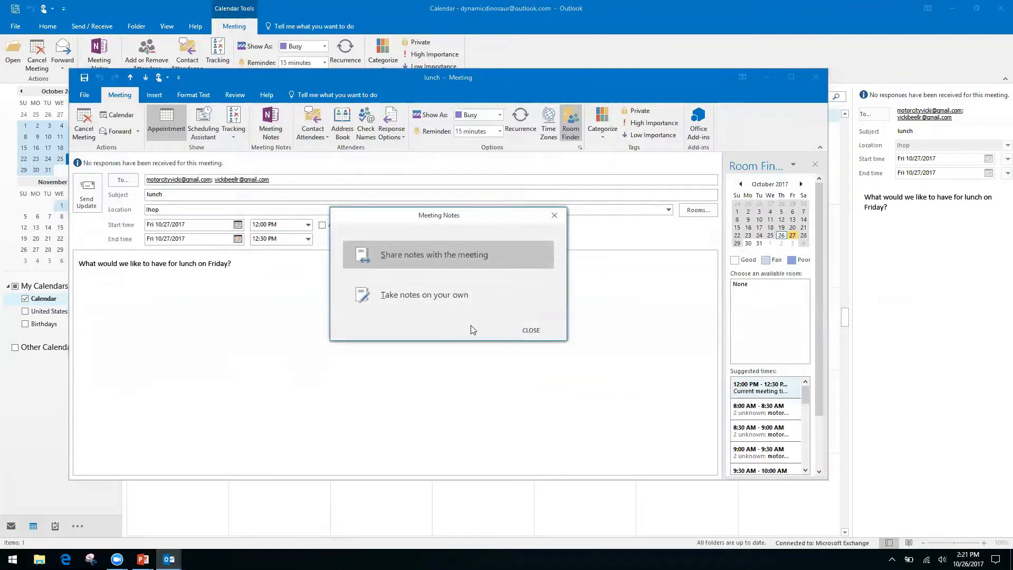
left_click(453, 294)
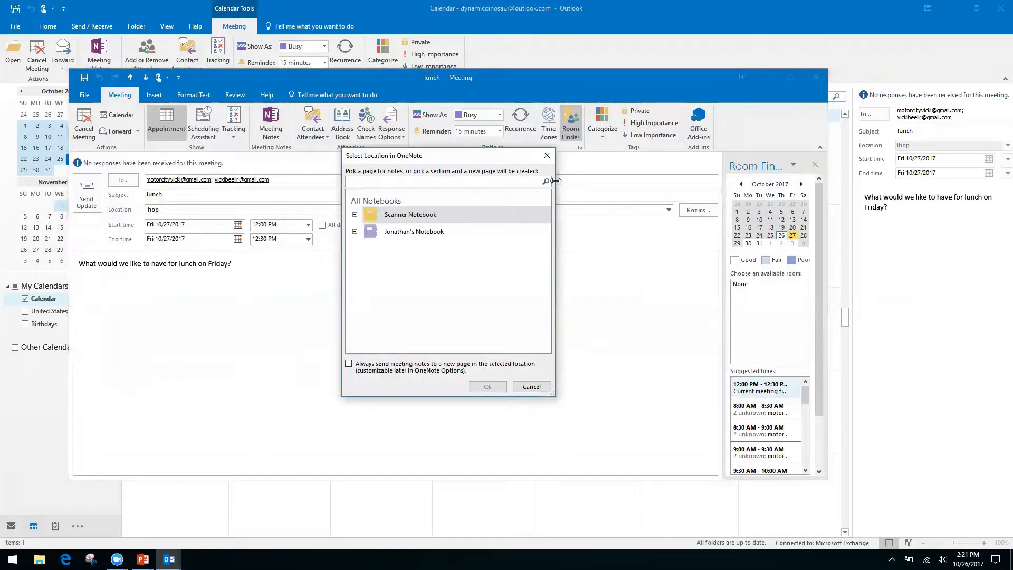
File the notes in the personal notebook's Quick Notes section, then close OneNote and the meeting
left_click(355, 215)
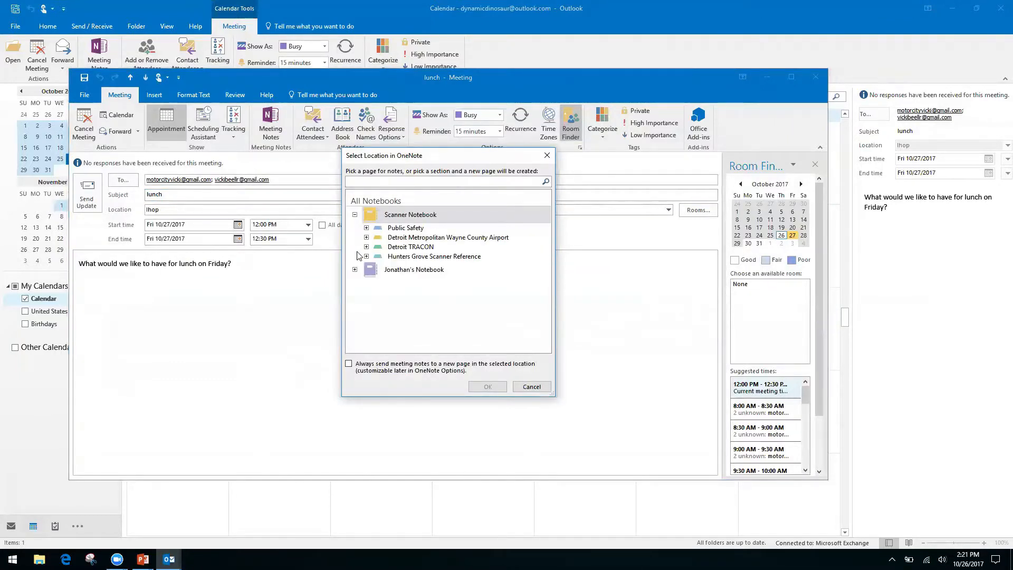
left_click(355, 215)
left_click(355, 232)
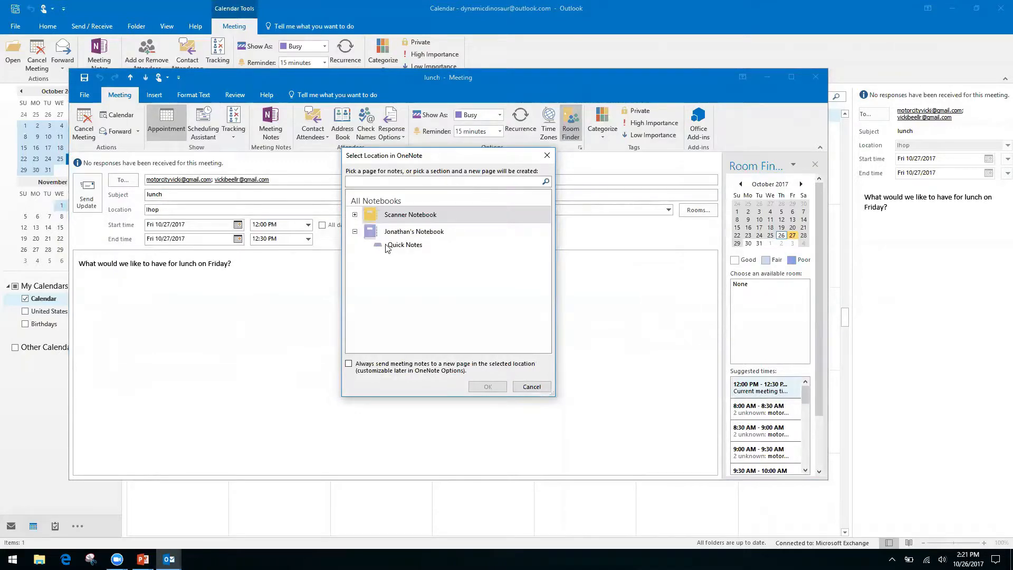
left_click(404, 245)
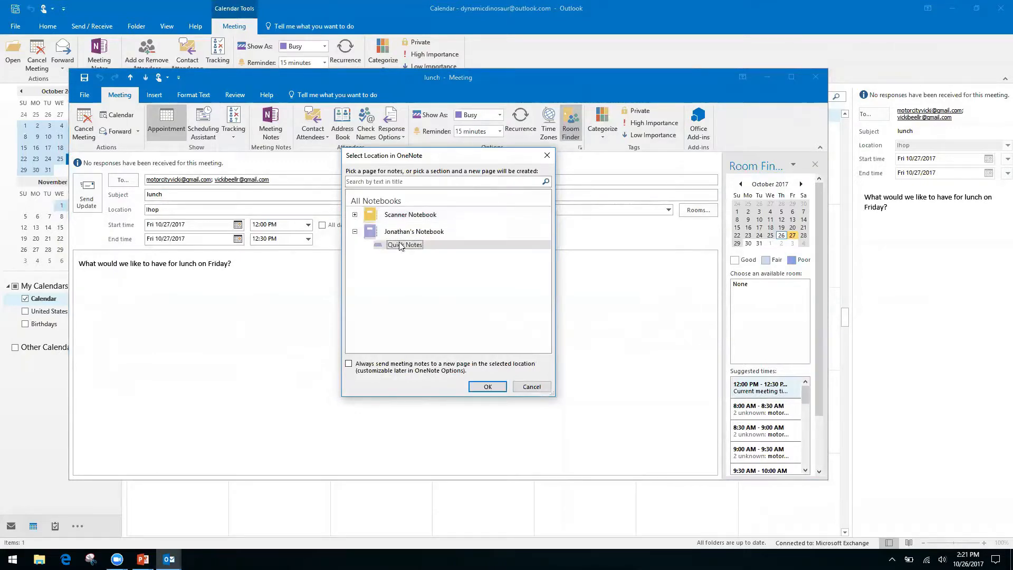
left_click(490, 387)
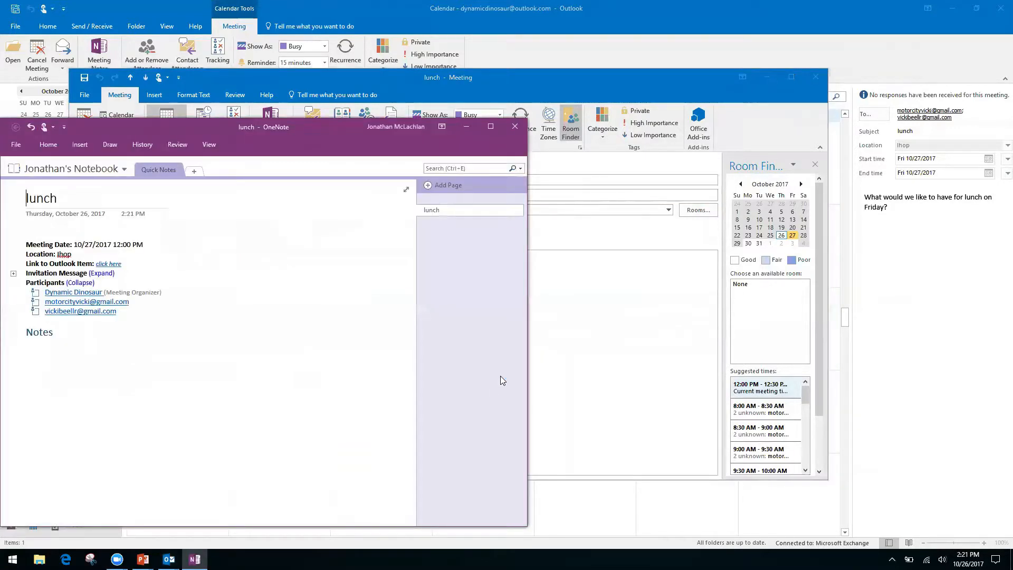
left_click(516, 127)
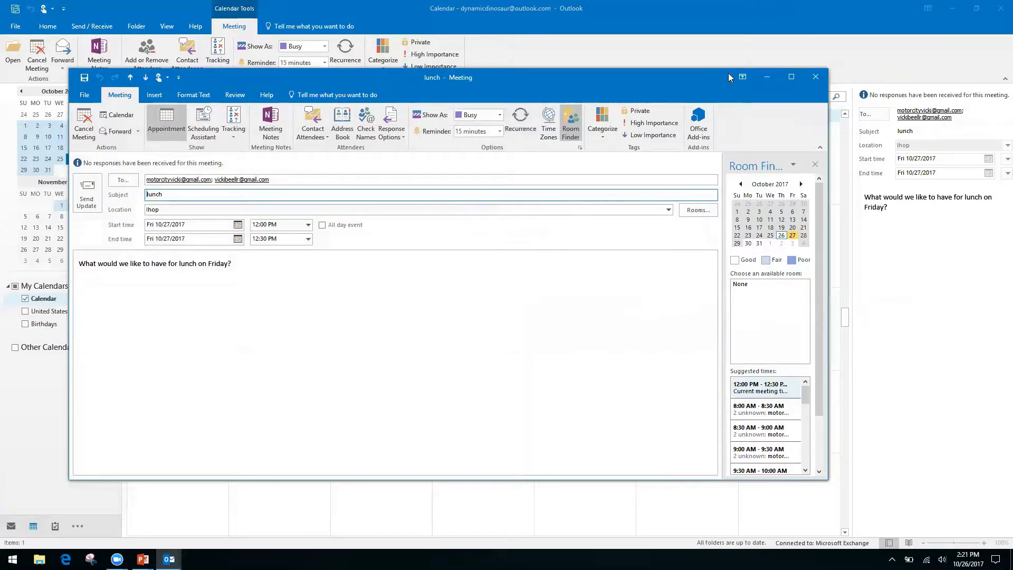
left_click(817, 77)
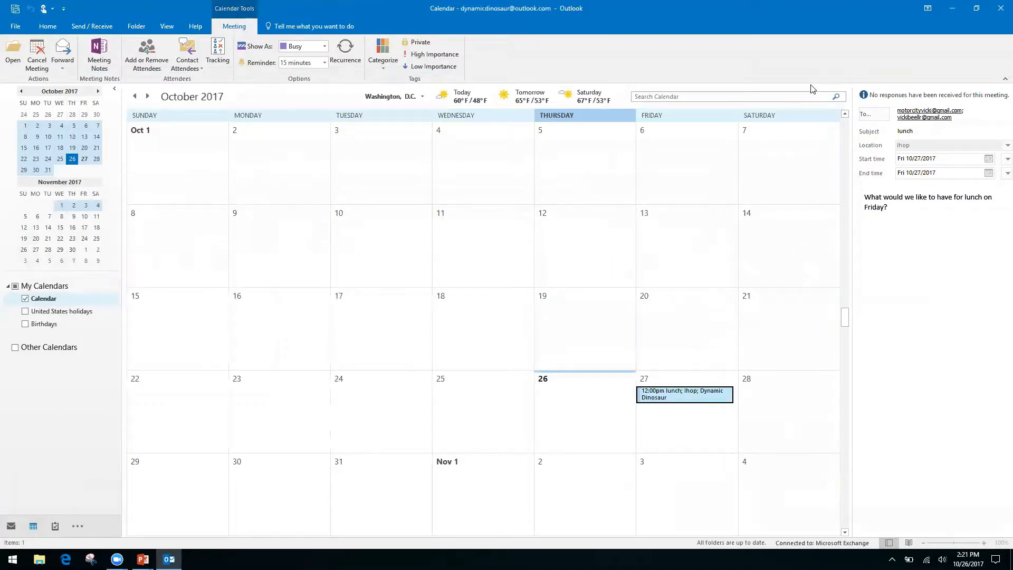
Advance the slideshow to the Quicksteps, Rules, and Search Folders slide and return to Outlook
key("alt+Tab")
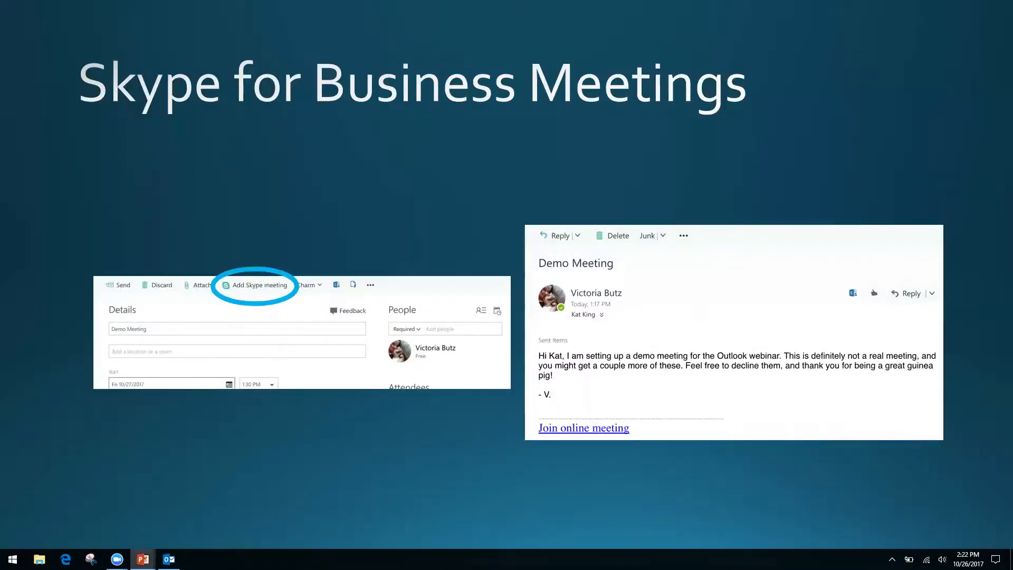
key("Right")
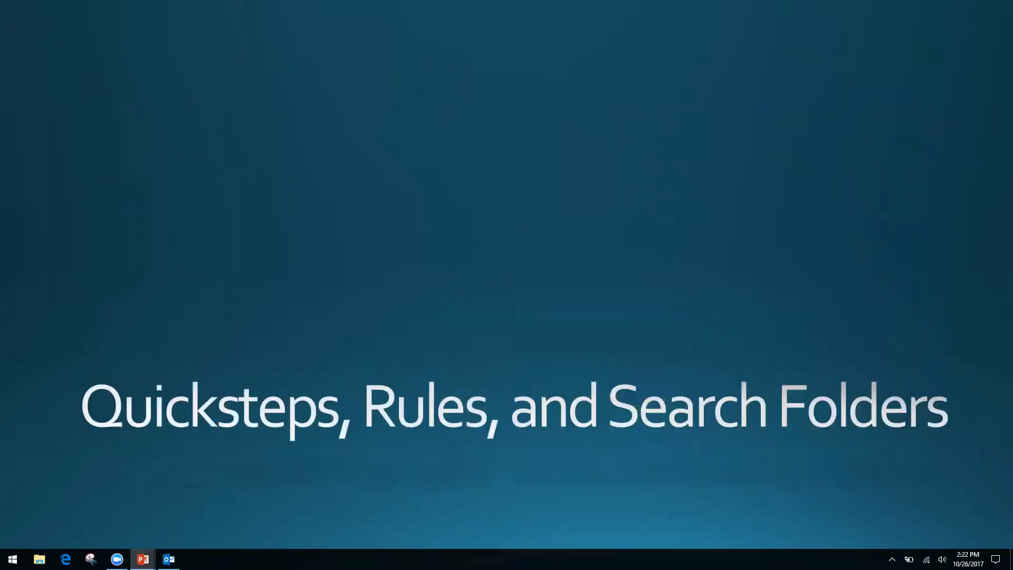
key("alt+Tab")
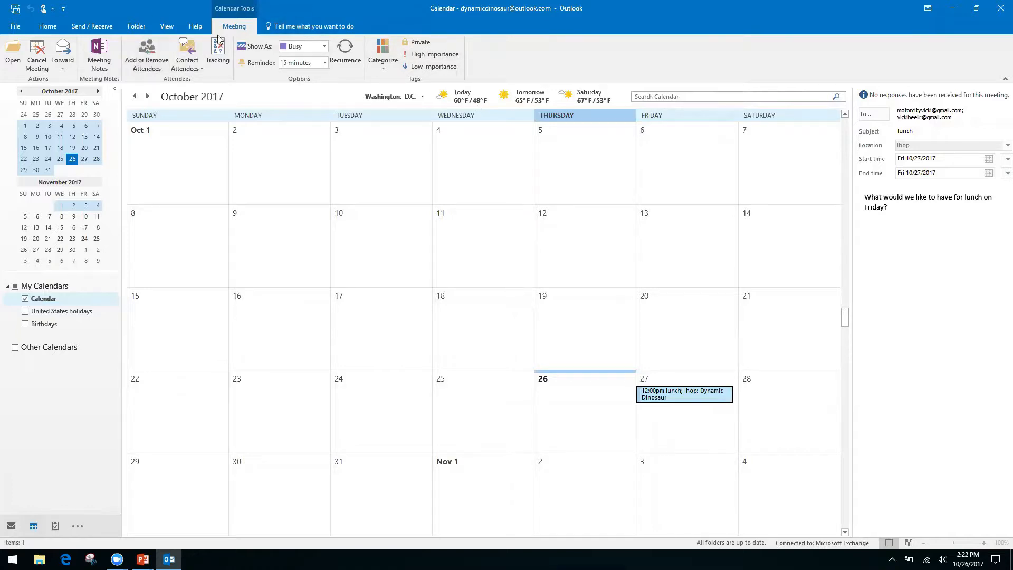
Start sharing the Calendar from the Home ribbon and request permission to view the recipient's calendar
left_click(48, 26)
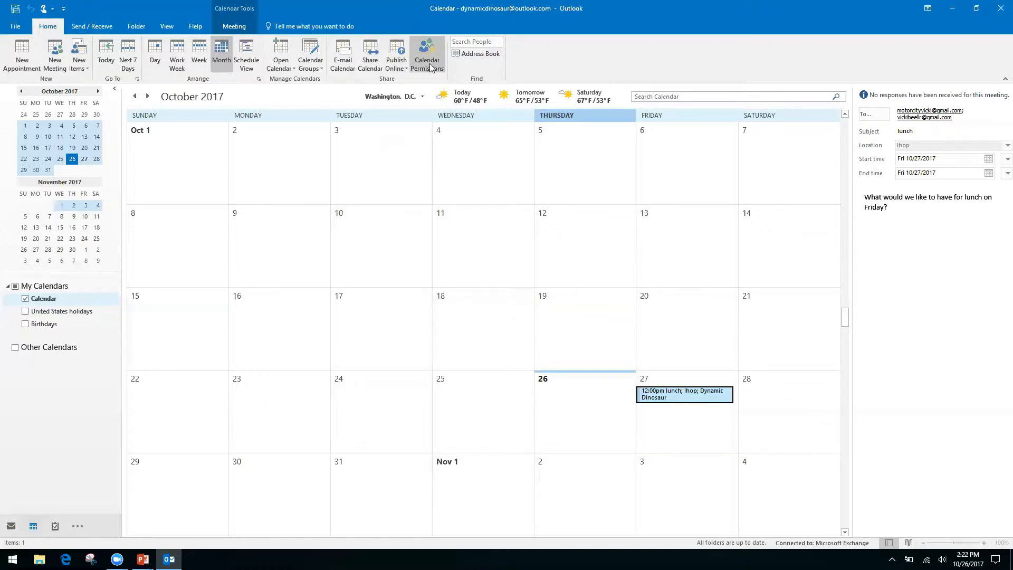
right_click(363, 62)
left_click(371, 46)
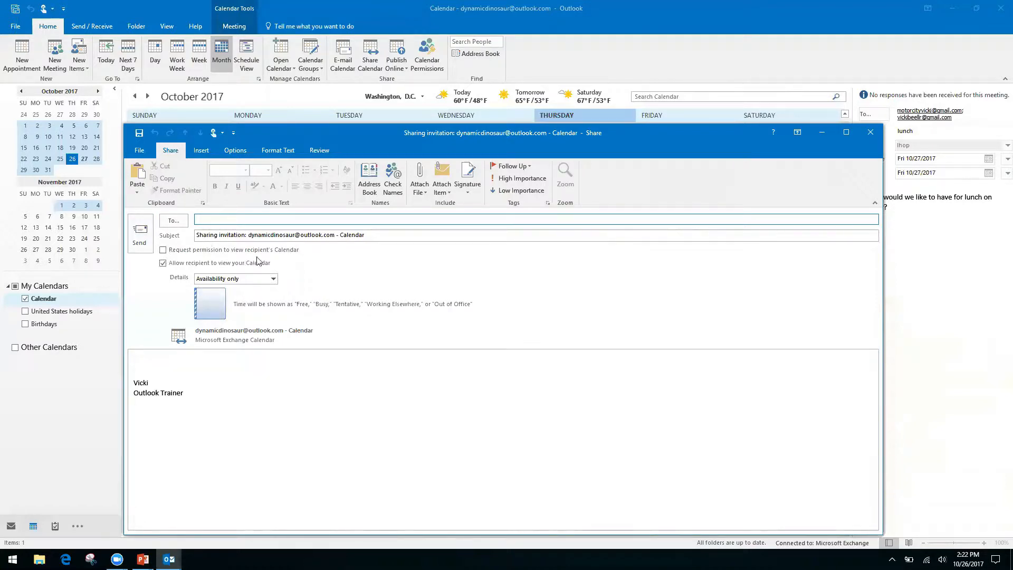
left_click(163, 250)
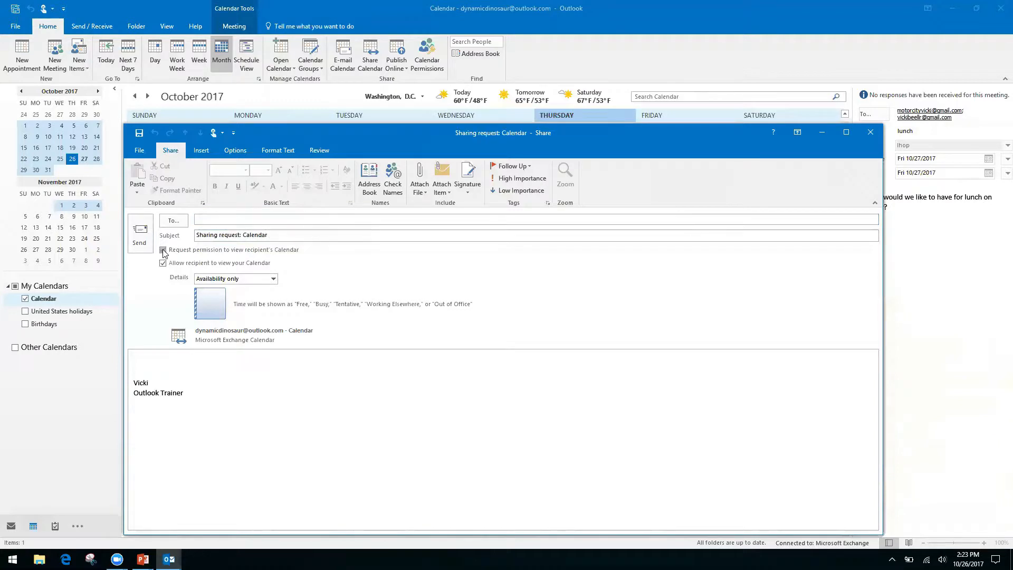
Toggle Request permission off and on, and keep the shared details at Availability only
left_click(163, 251)
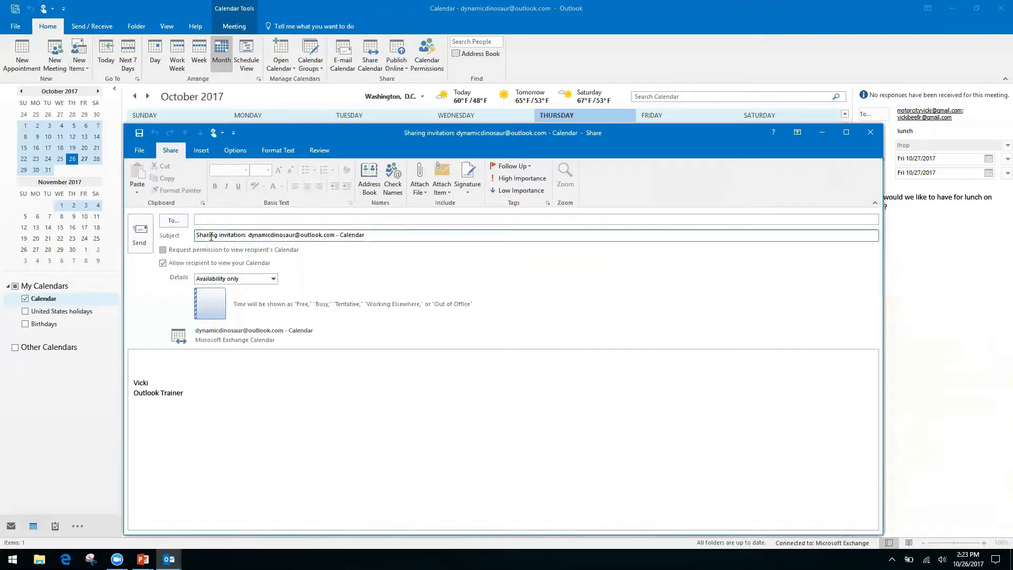
left_click(164, 250)
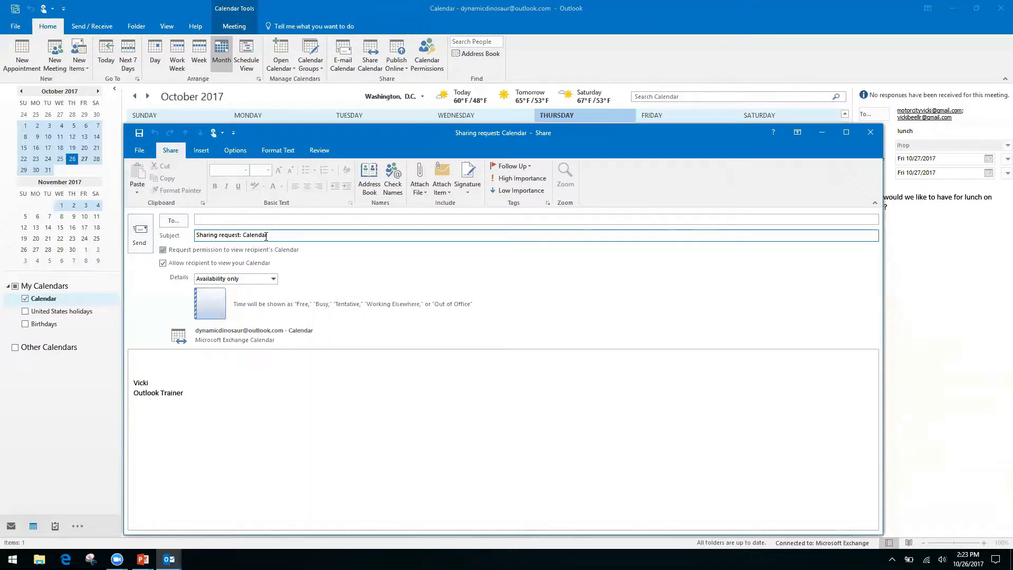
left_click(147, 360)
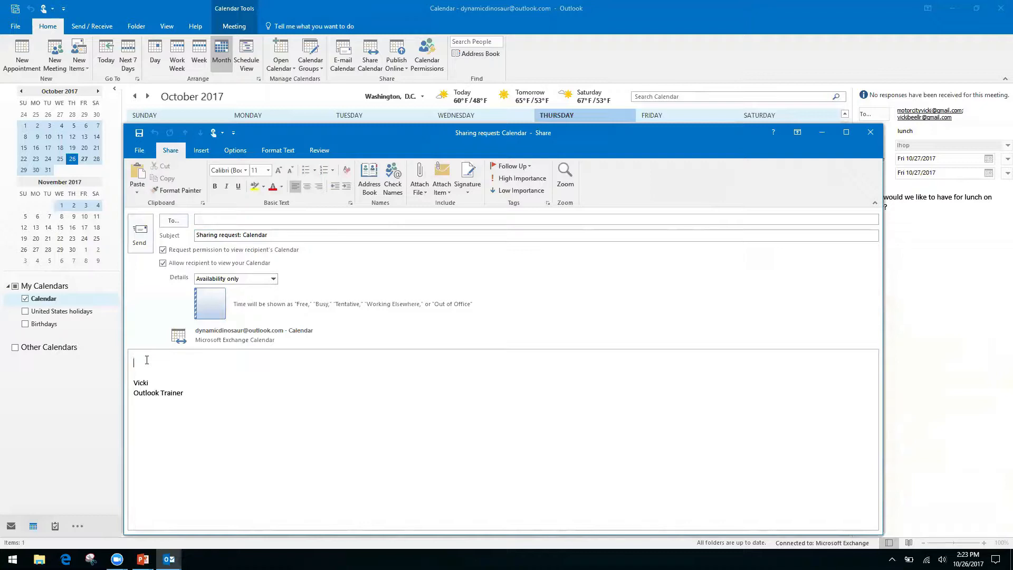
left_click(277, 280)
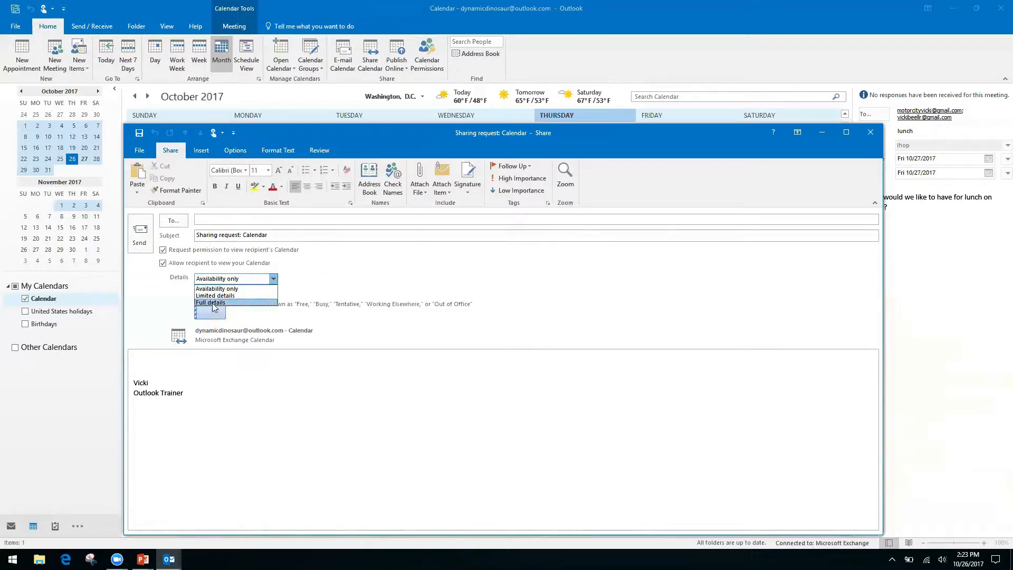
left_click(253, 288)
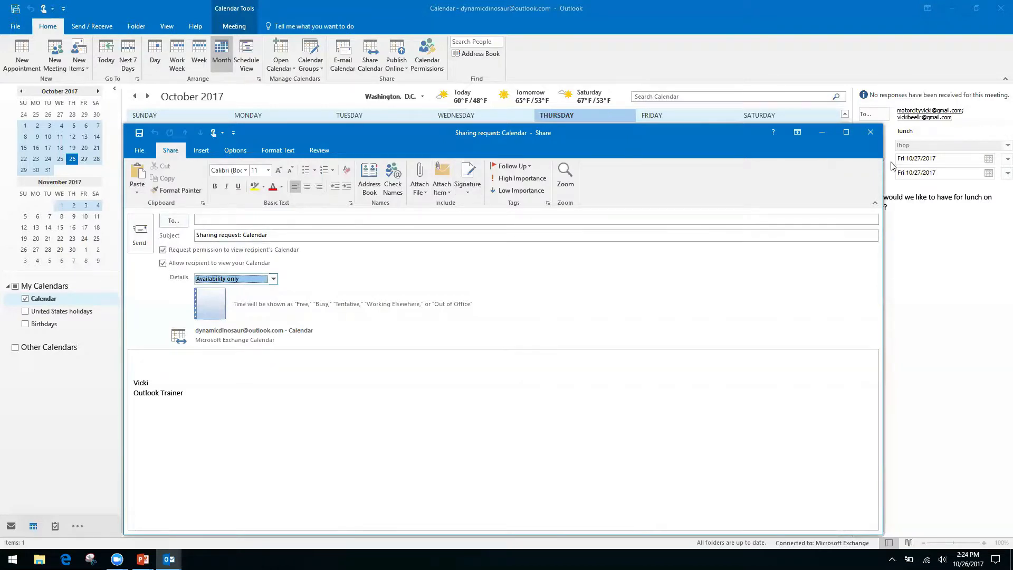
Close the sharing request without saving it and bring up Calendar Permissions
left_click(870, 133)
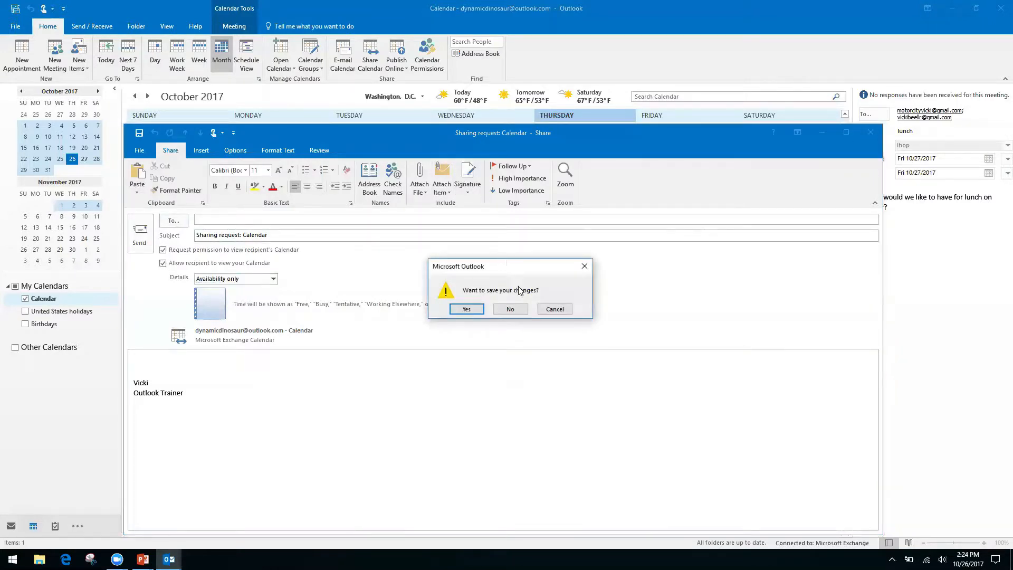
left_click(512, 309)
left_click(427, 48)
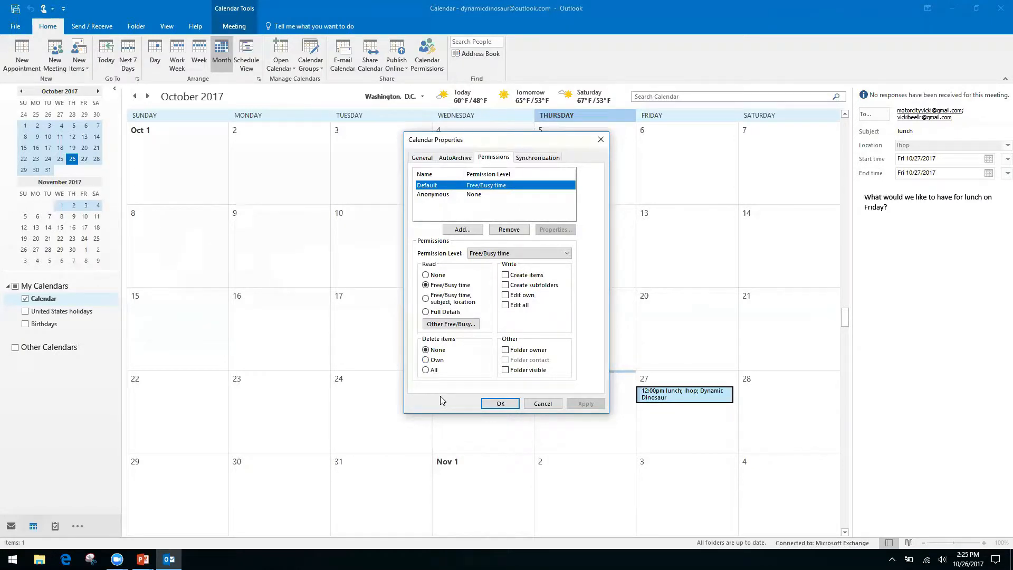
Review the Default Free/Busy and Anonymous None permissions, then close Calendar Properties unchanged
left_click(603, 142)
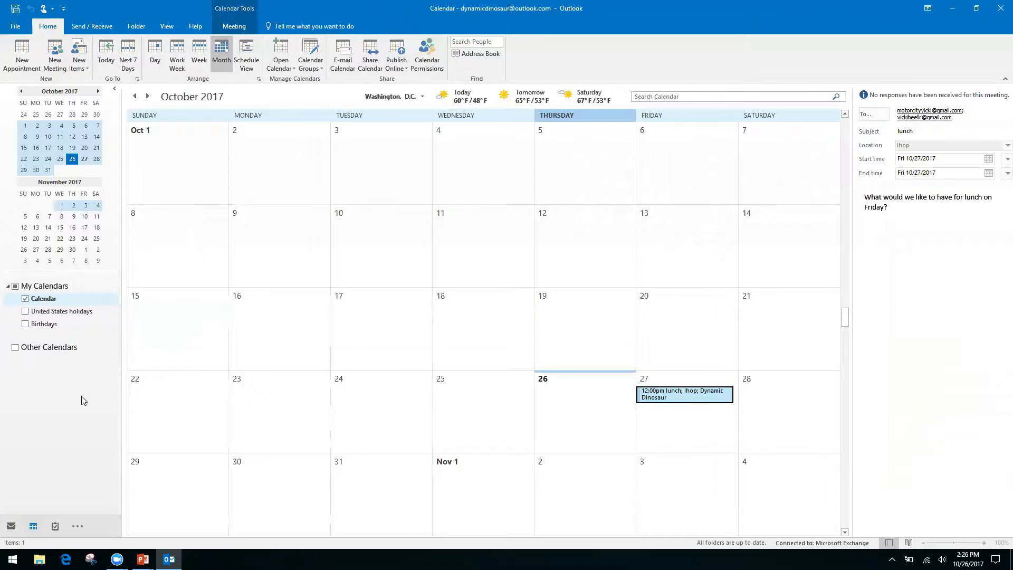
Switch from Outlook to the PowerPoint slideshow's Quicksteps, Rules, and Search Folders slide
key("alt+Tab")
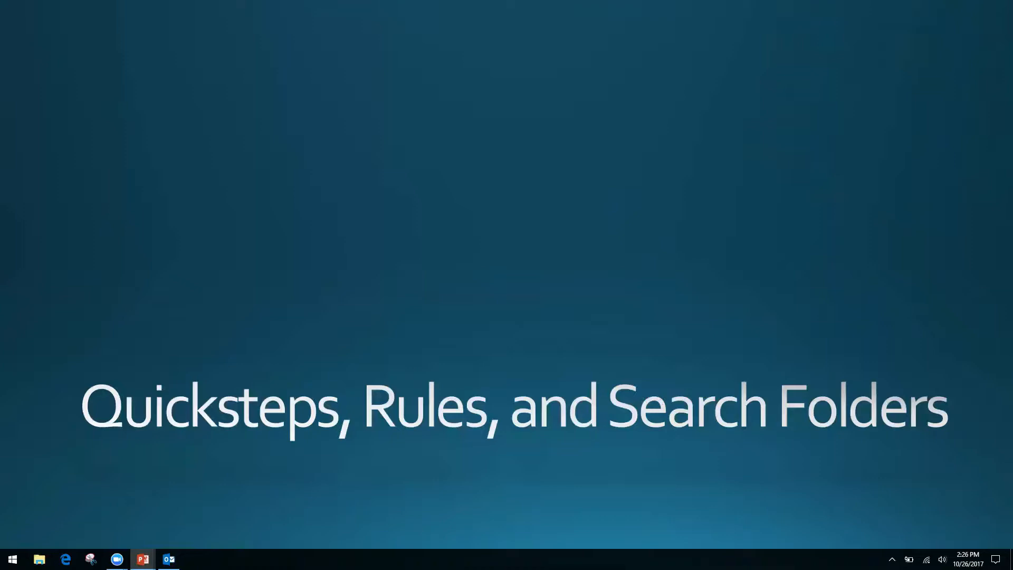
Return from the PowerPoint title slide to Outlook's October 2017 calendar
key("alt+Tab")
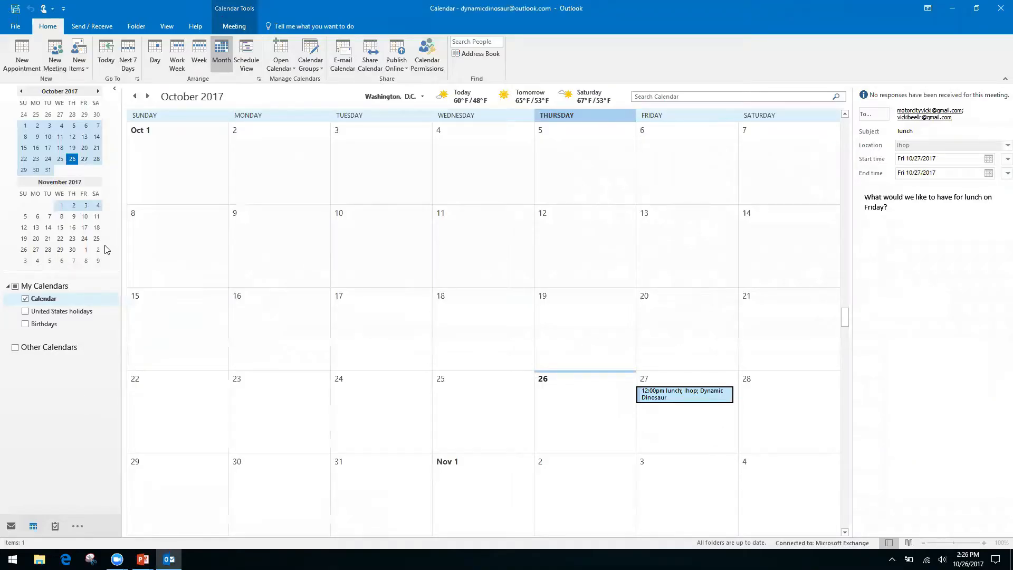
Switch from Calendar to the Inbox with Ctrl+1 to list the Friday Lunch conversation
key("ctrl+1")
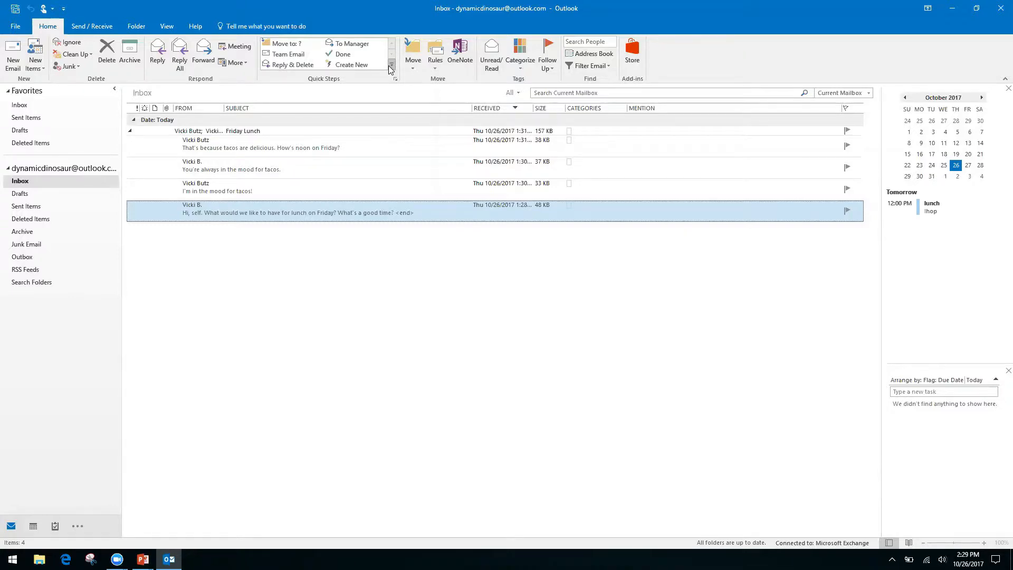
Start a new Custom quick step from the Quick Steps gallery's New Quick Step menu
left_click(391, 65)
left_click(411, 65)
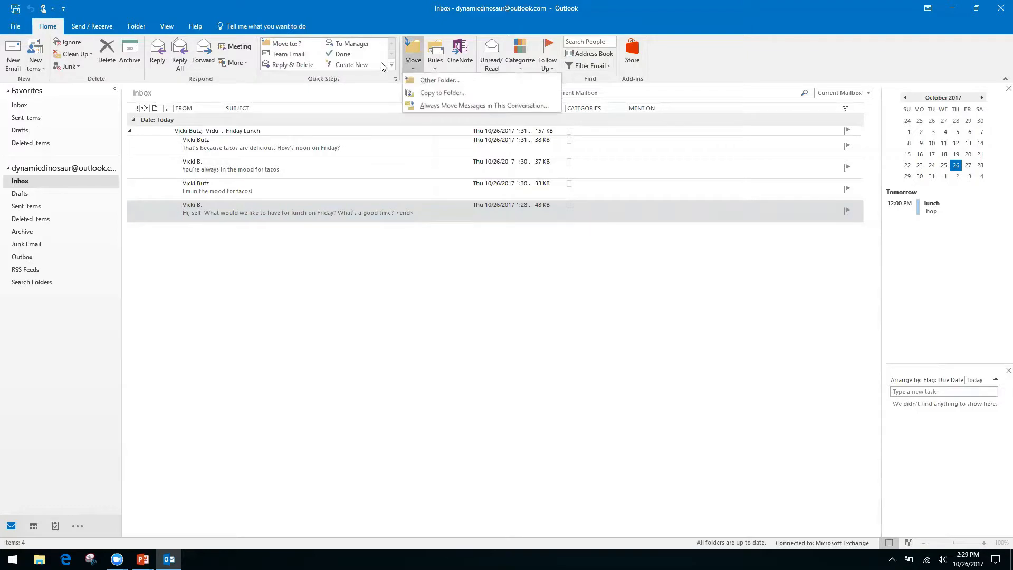
left_click(374, 17)
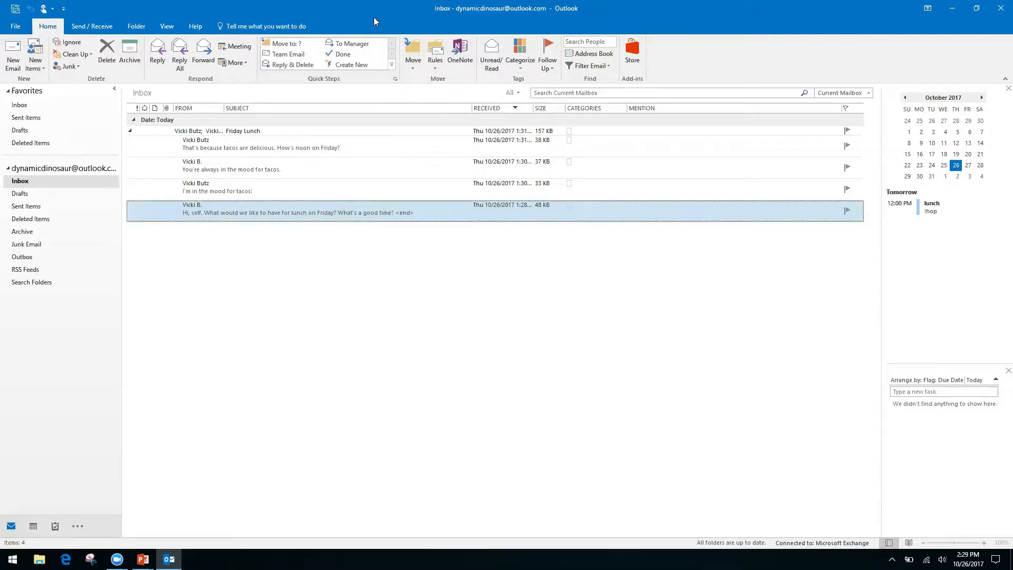
left_click(391, 66)
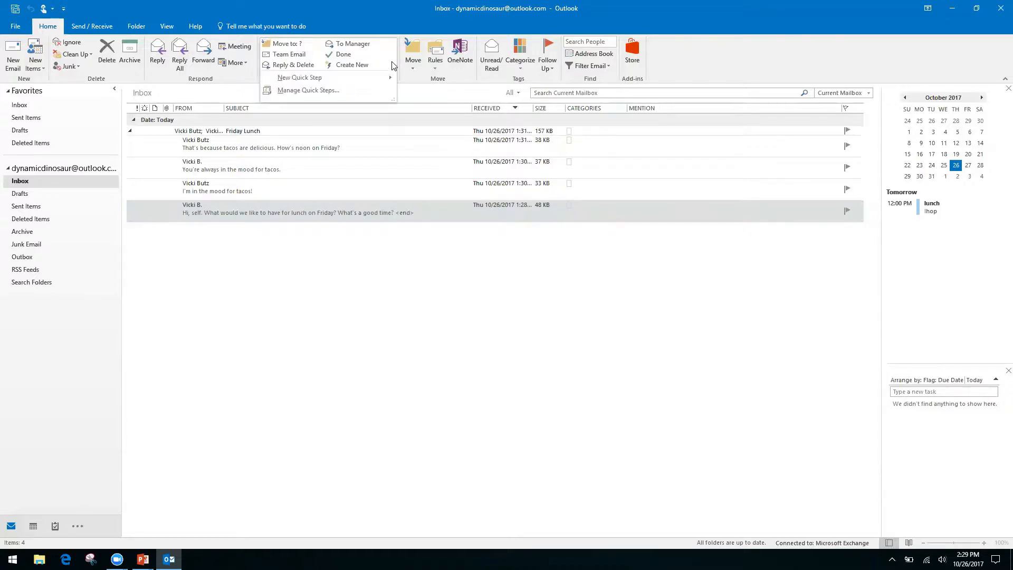
mouse_move(293, 77)
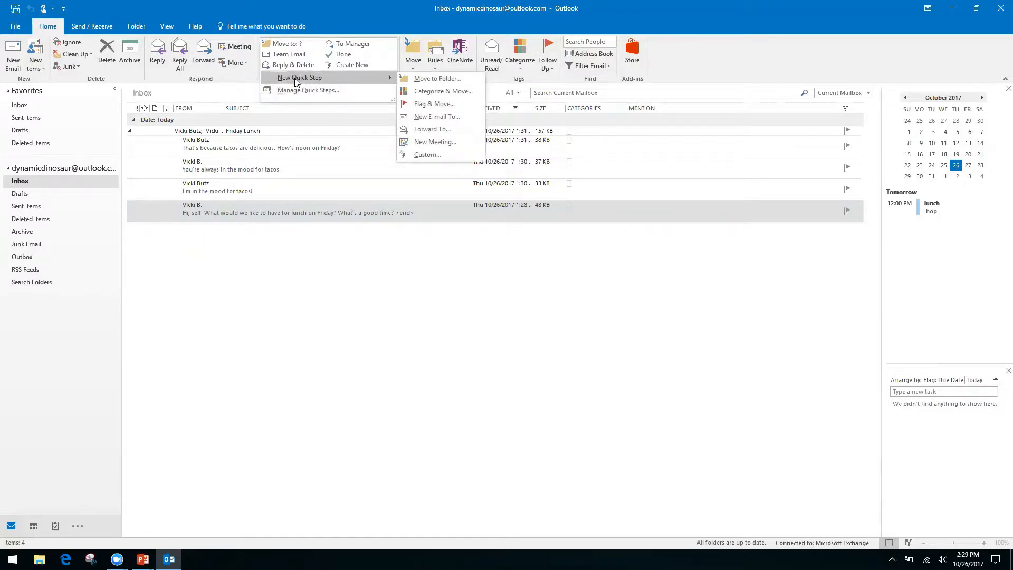
left_click(425, 154)
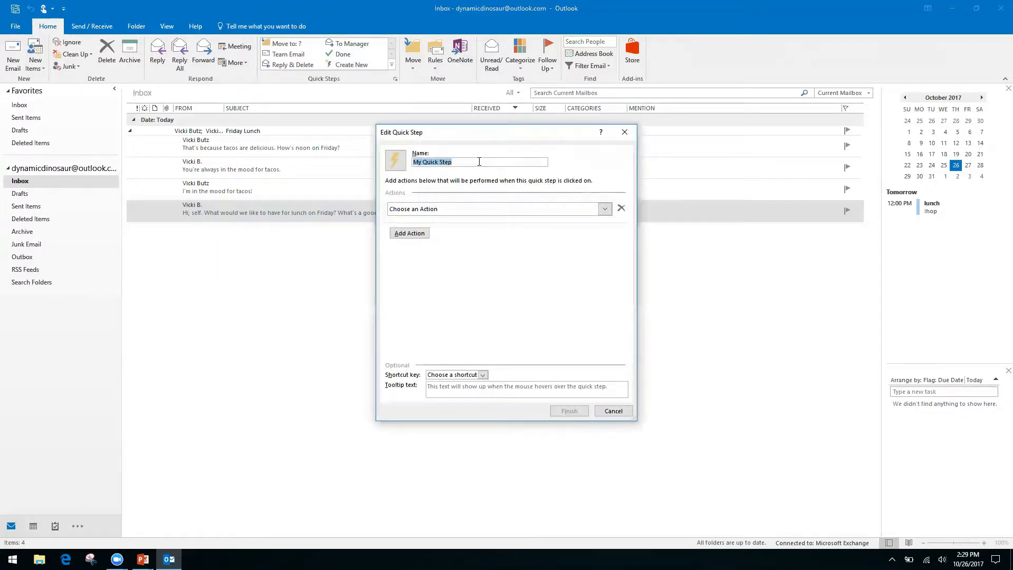
Name the quick step 'Request' and give it a Reply action
type("Request")
left_click(605, 211)
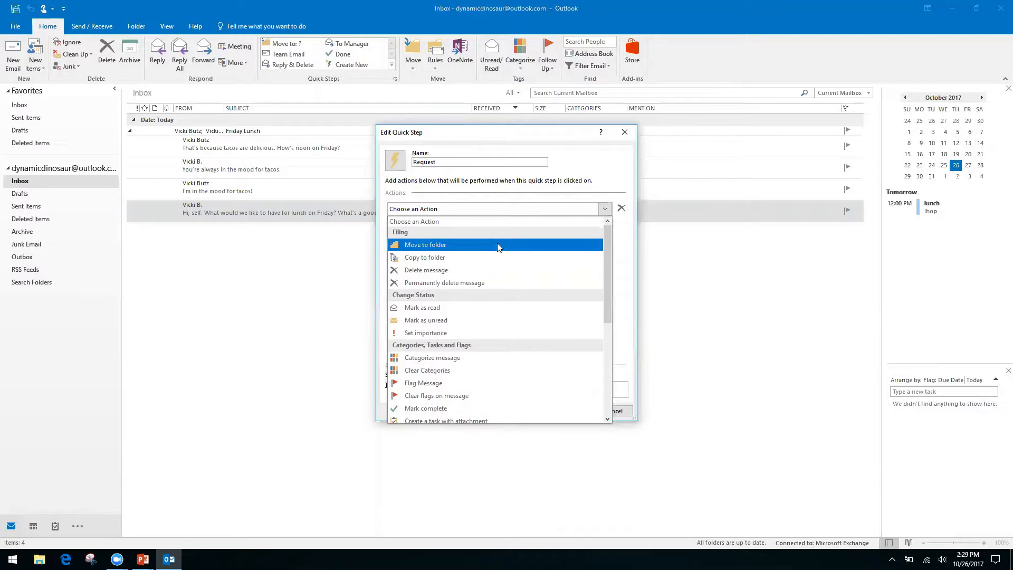
left_click_drag(606, 259, 604, 361)
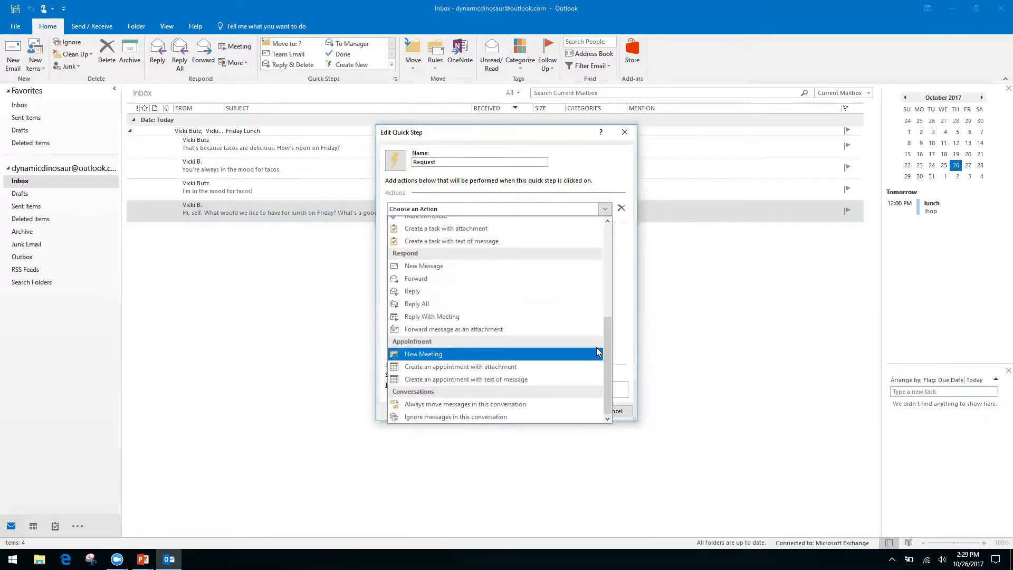
left_click(415, 291)
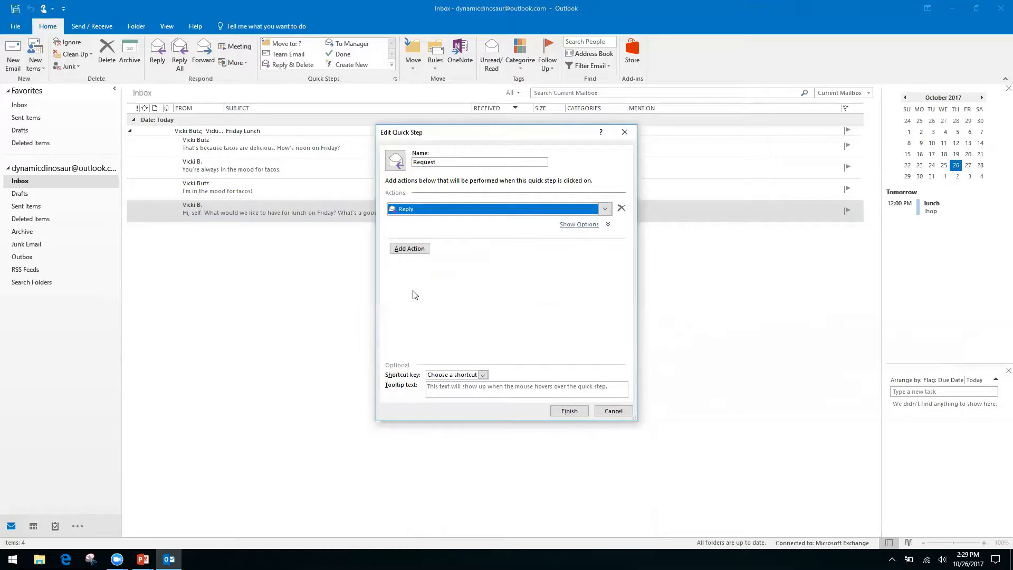
left_click(412, 249)
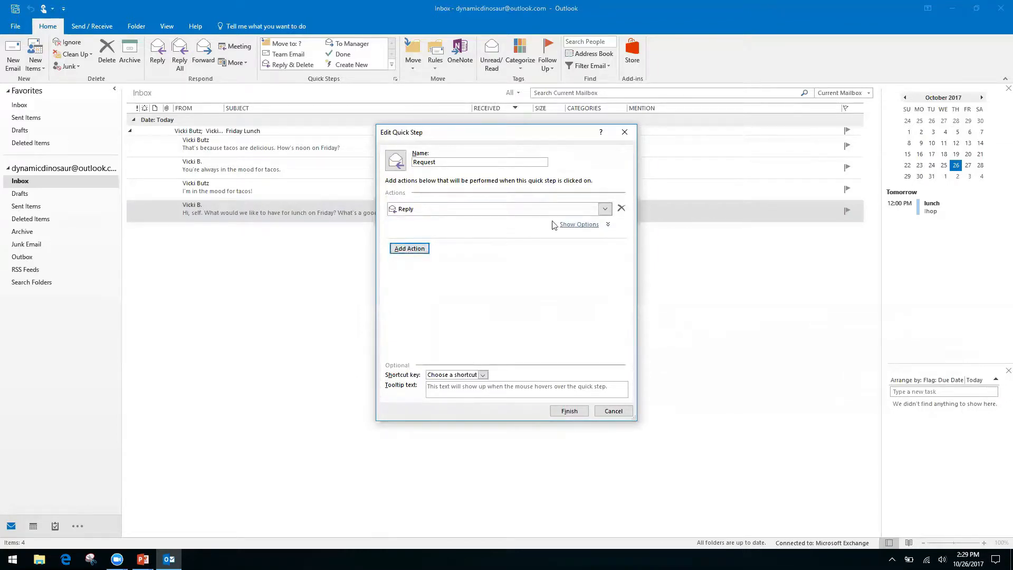
Enter the reply text 'Hello, thank you for your request. We have receive it…'
left_click(581, 225)
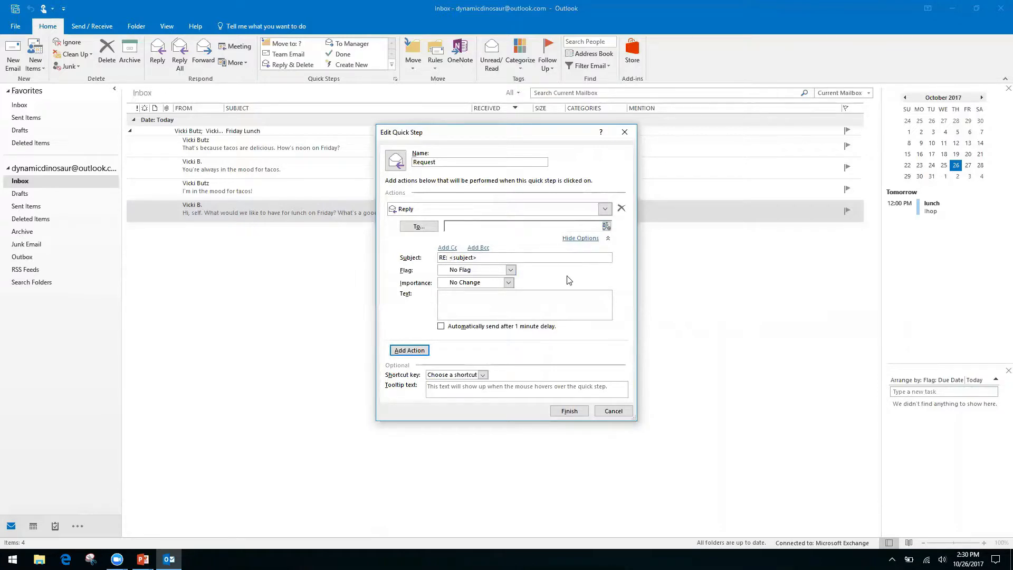
right_click(528, 298)
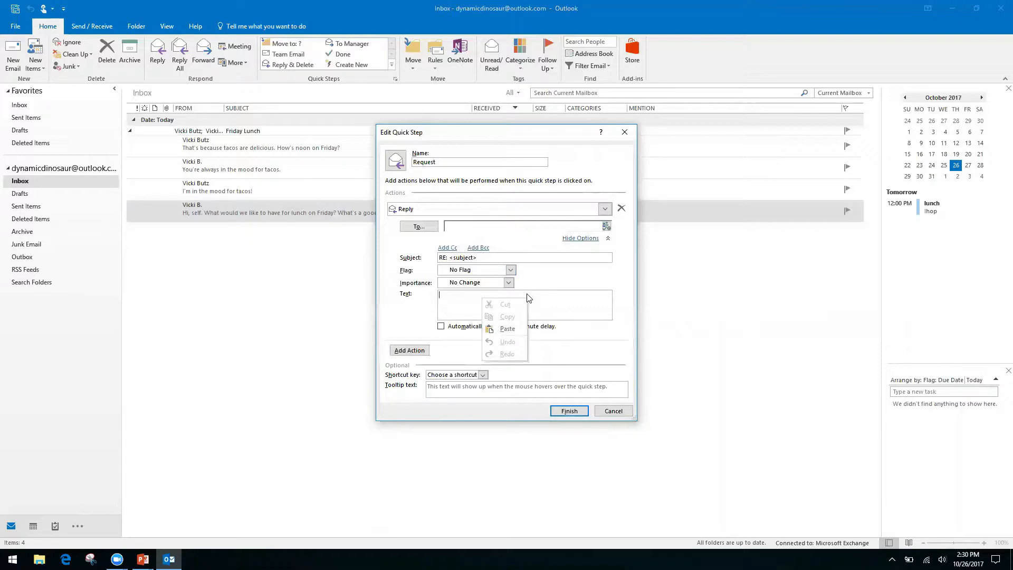
right_click(449, 302)
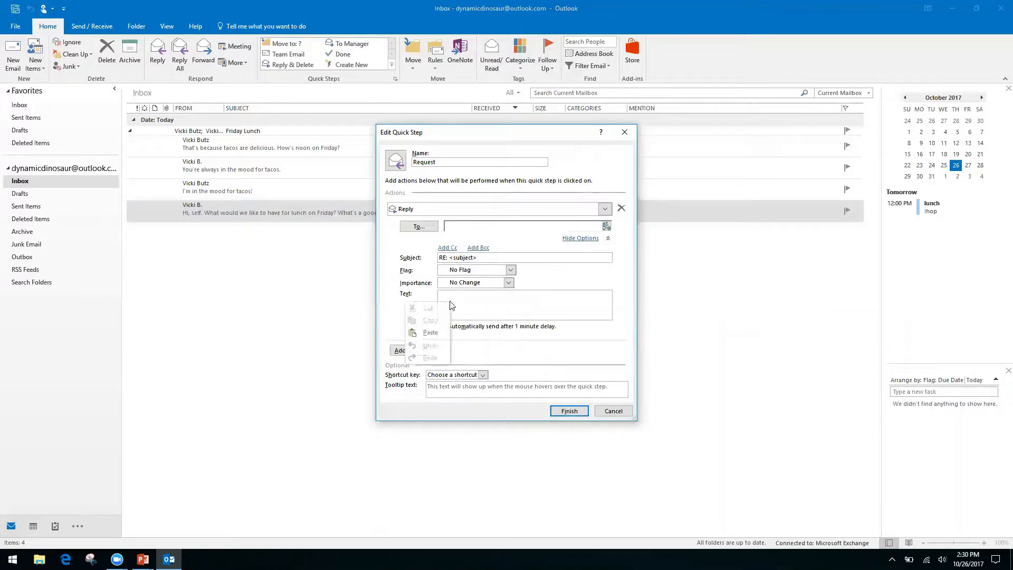
left_click(464, 294)
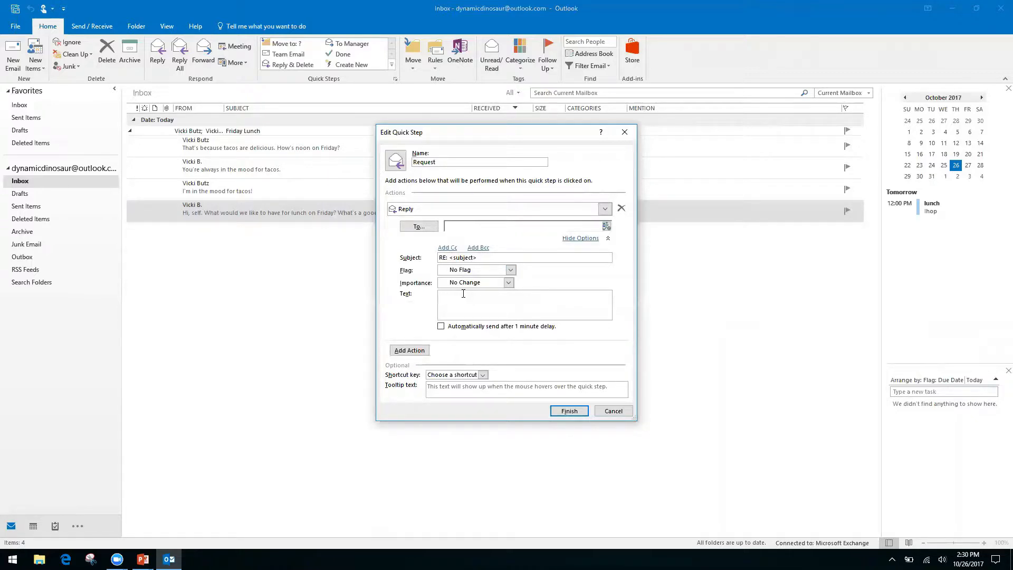
type("Hello, thank you for your request. We have receive it, and it is being proc")
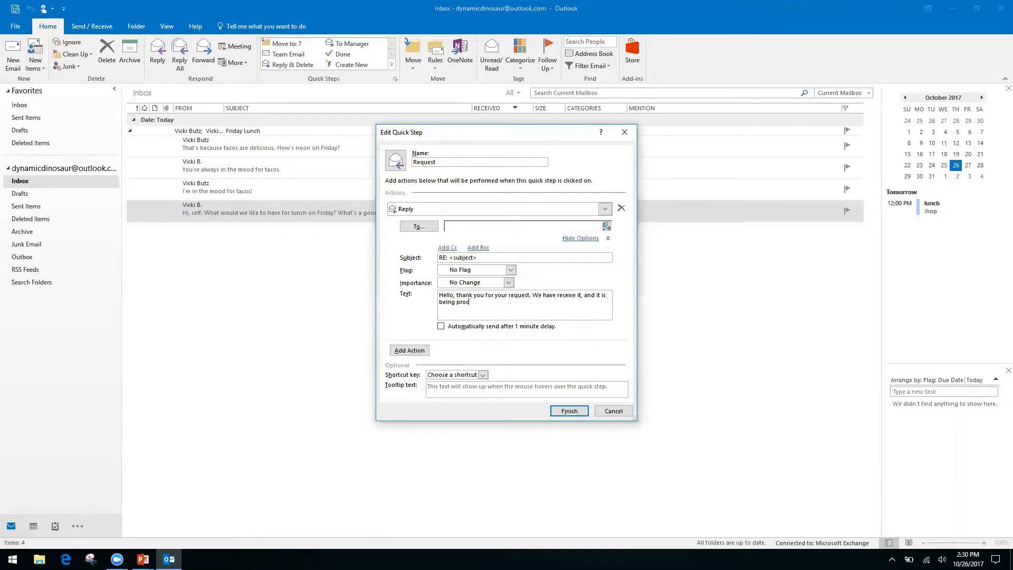
type("essed by our team.")
left_click(448, 248)
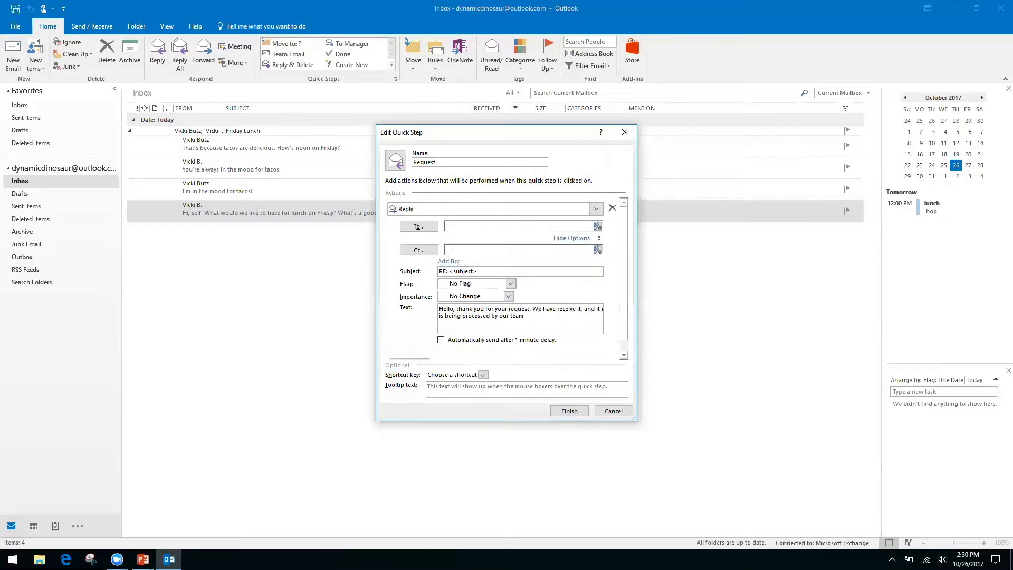
left_click(475, 250)
right_click(542, 250)
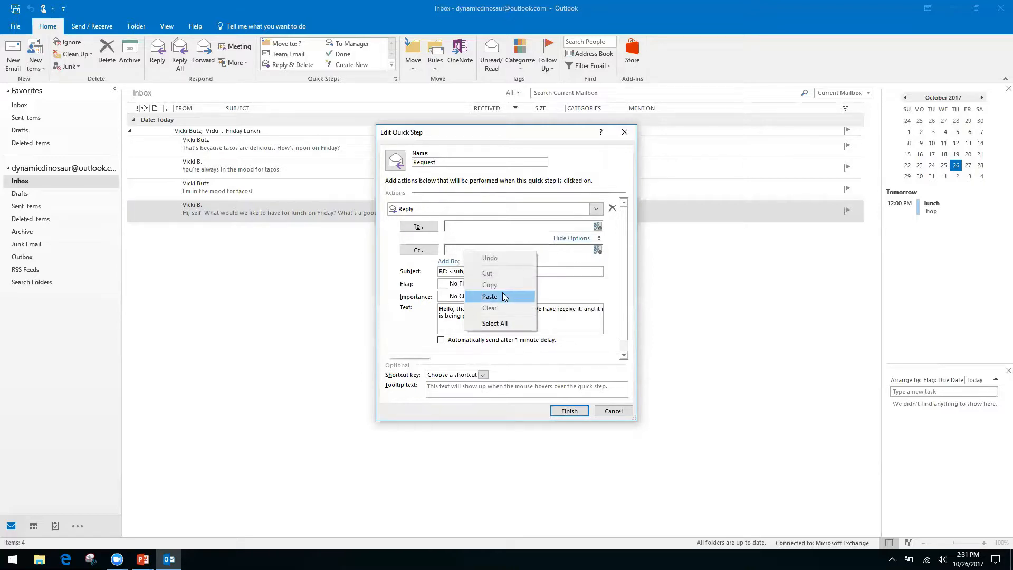
left_click(392, 284)
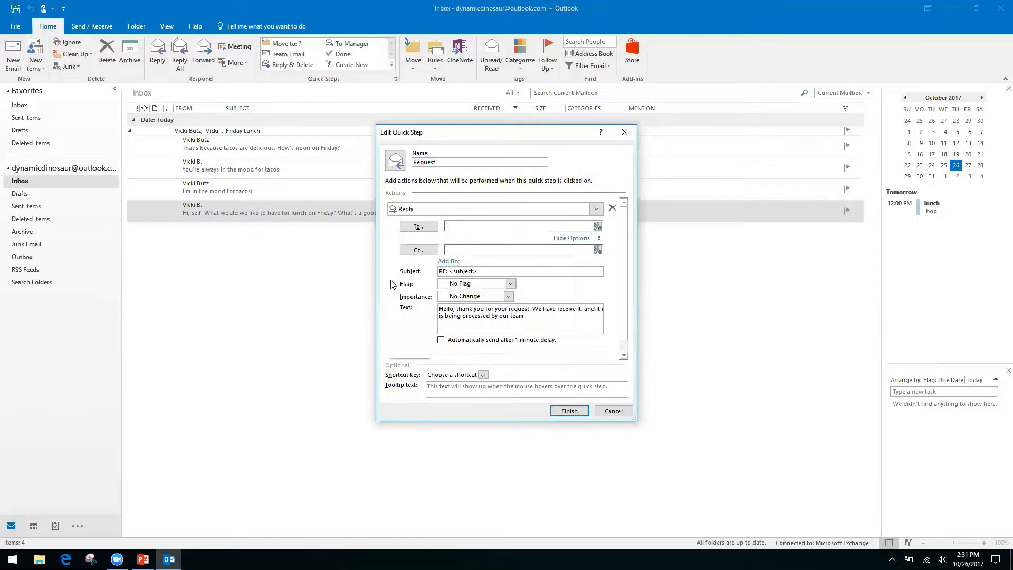
right_click(466, 250)
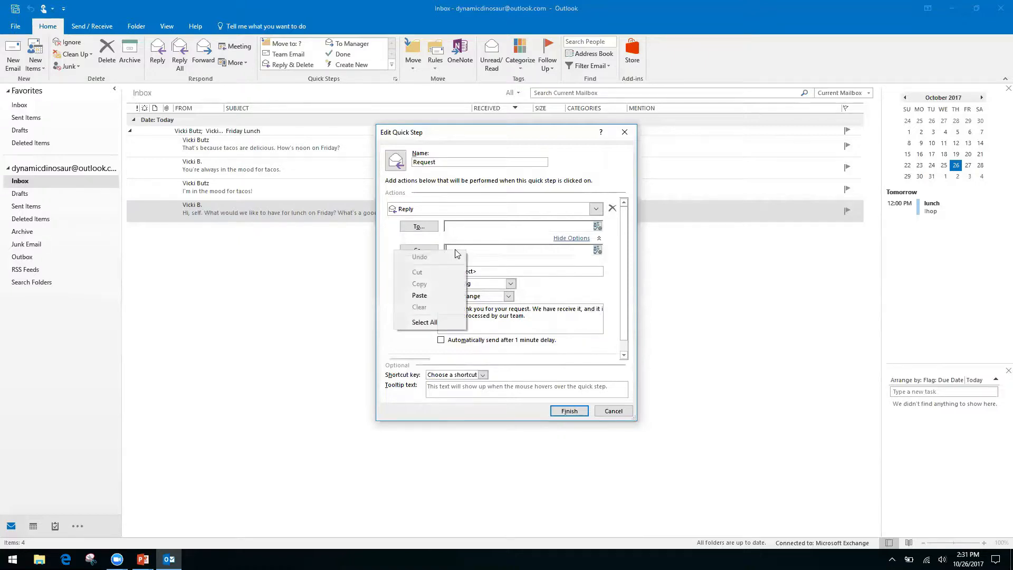
right_click(493, 248)
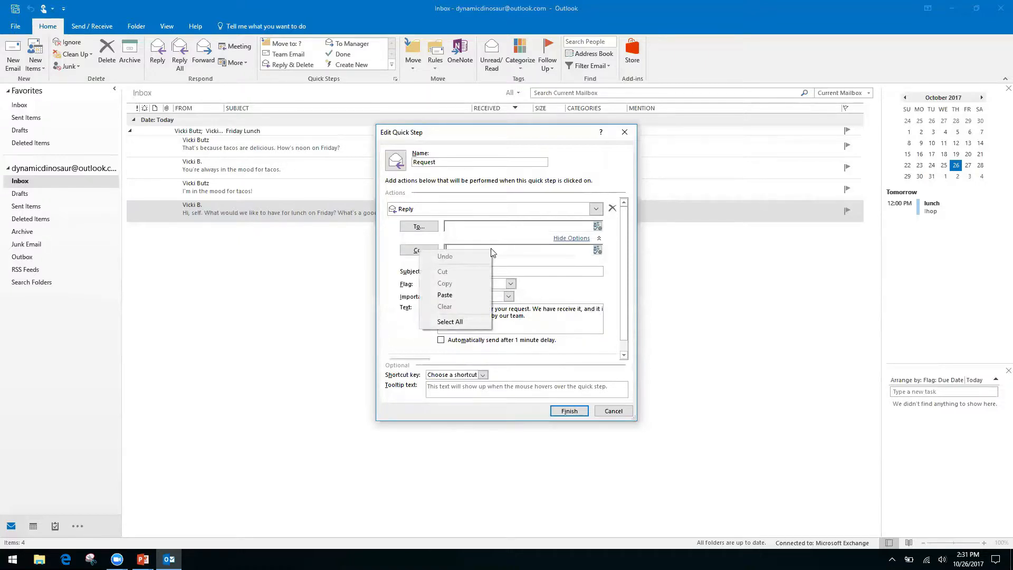
left_click(399, 299)
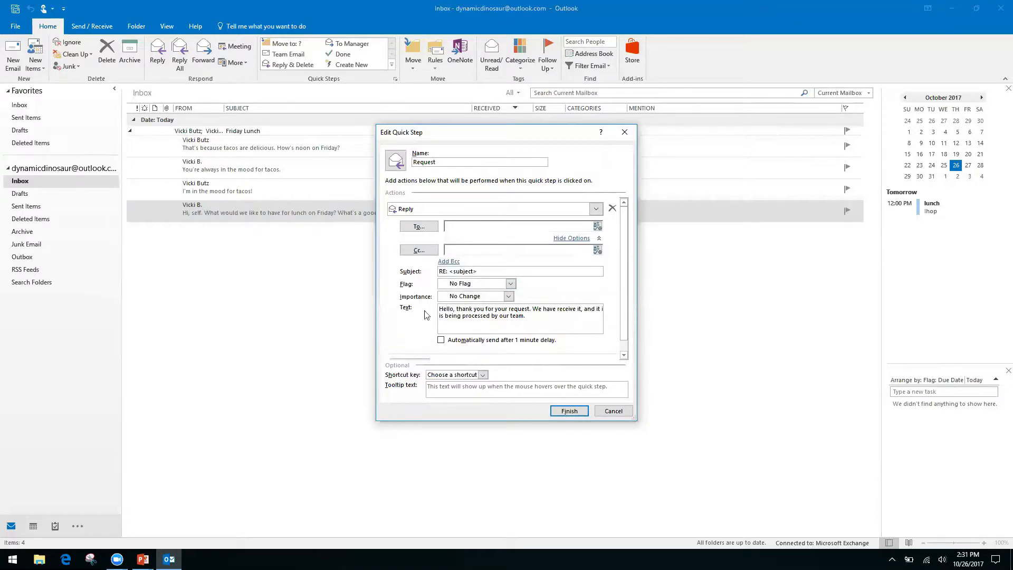
Add a Forward action that sends the message to the outside recipient's e-mail address
left_click(573, 239)
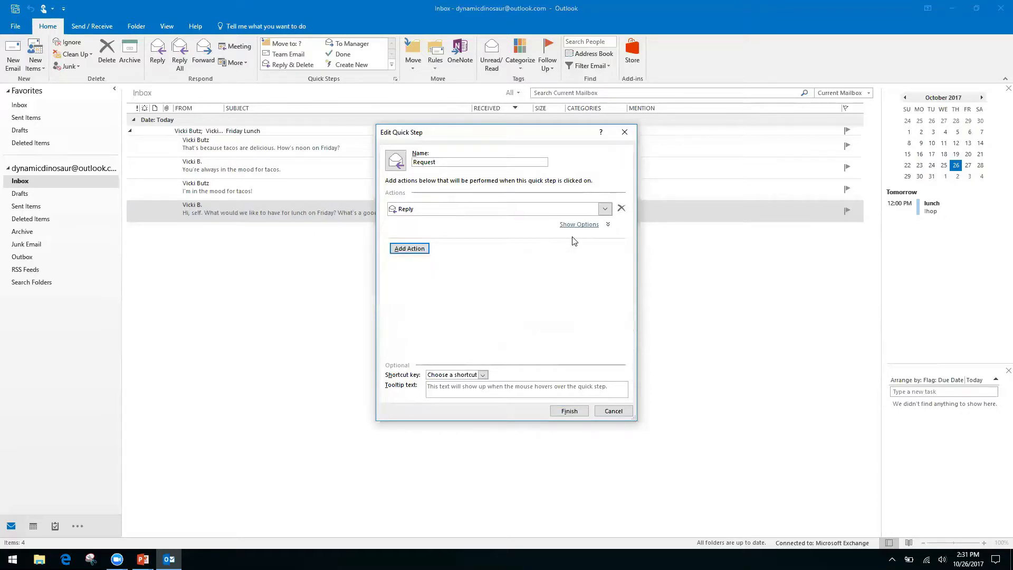
left_click(423, 248)
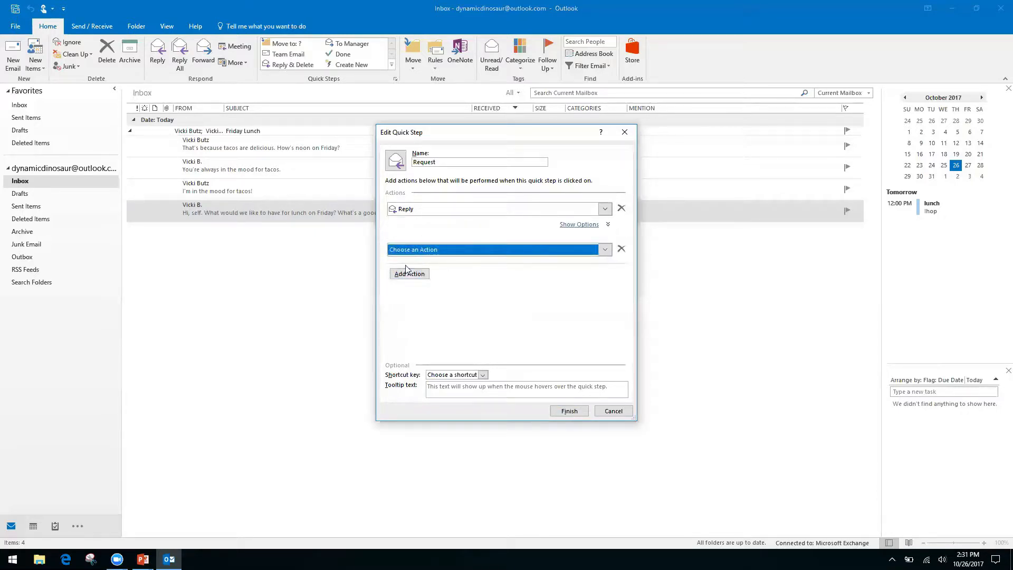
left_click(611, 253)
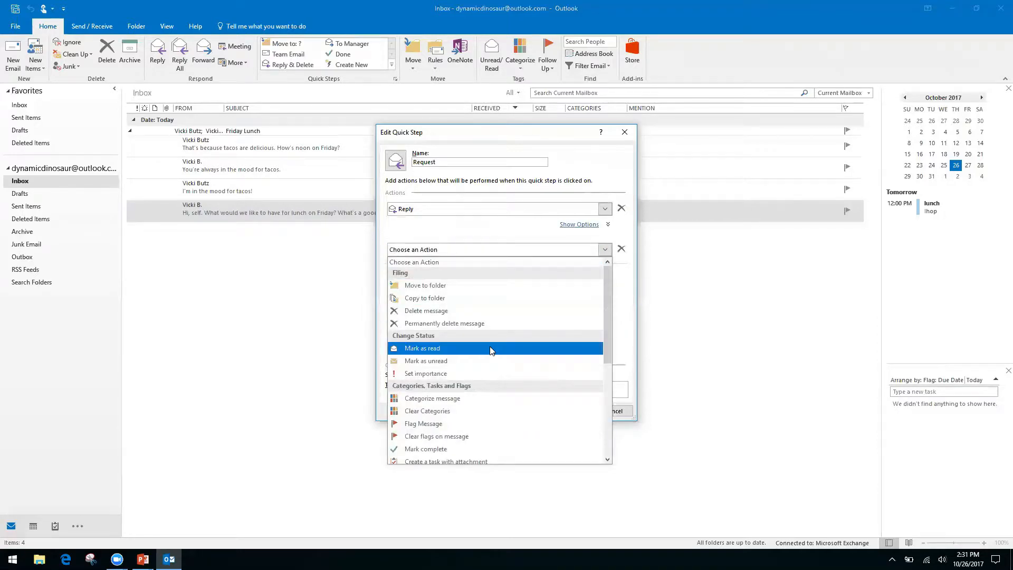
left_click_drag(605, 310, 604, 412)
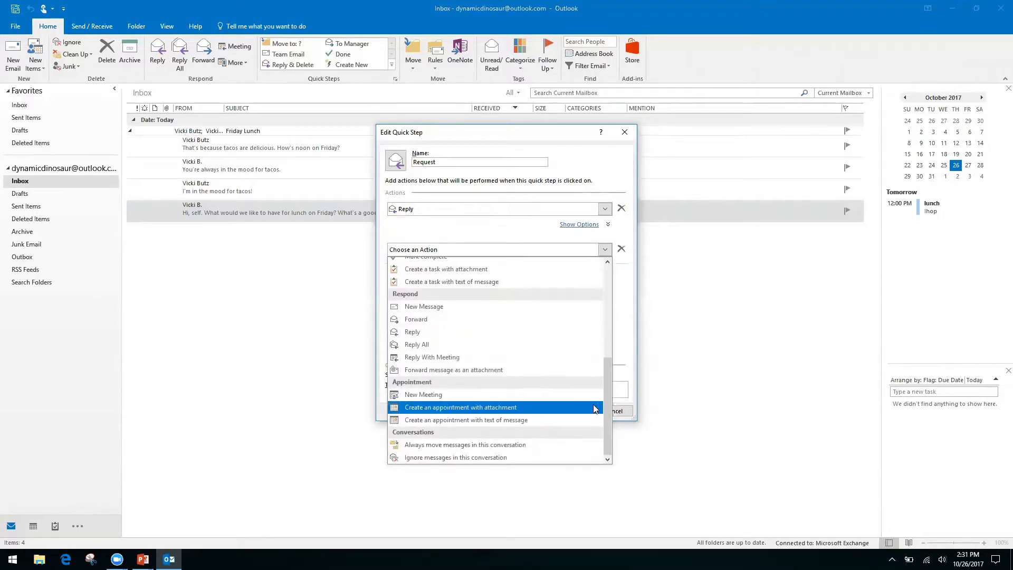
left_click(429, 320)
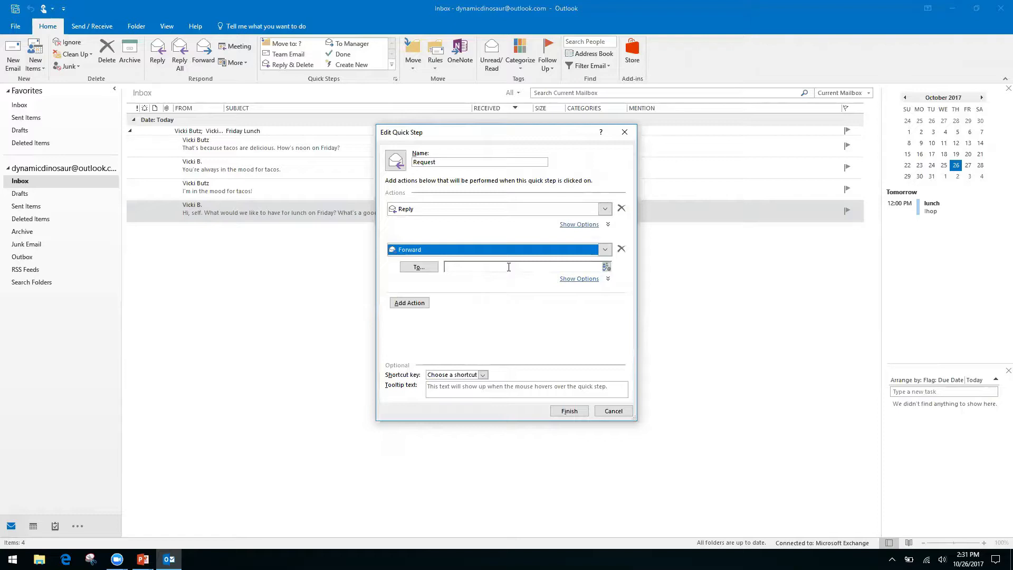
left_click(504, 266)
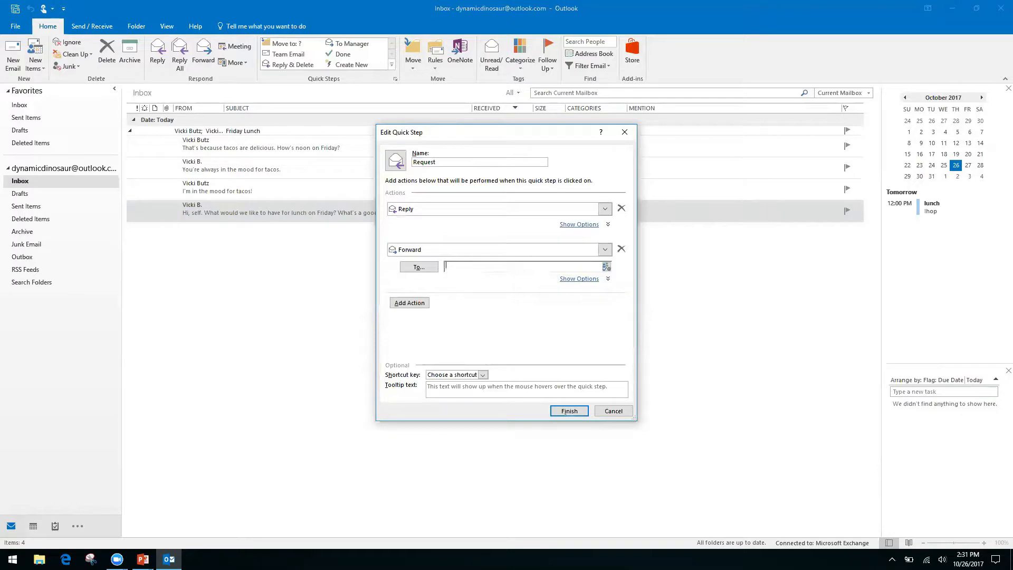
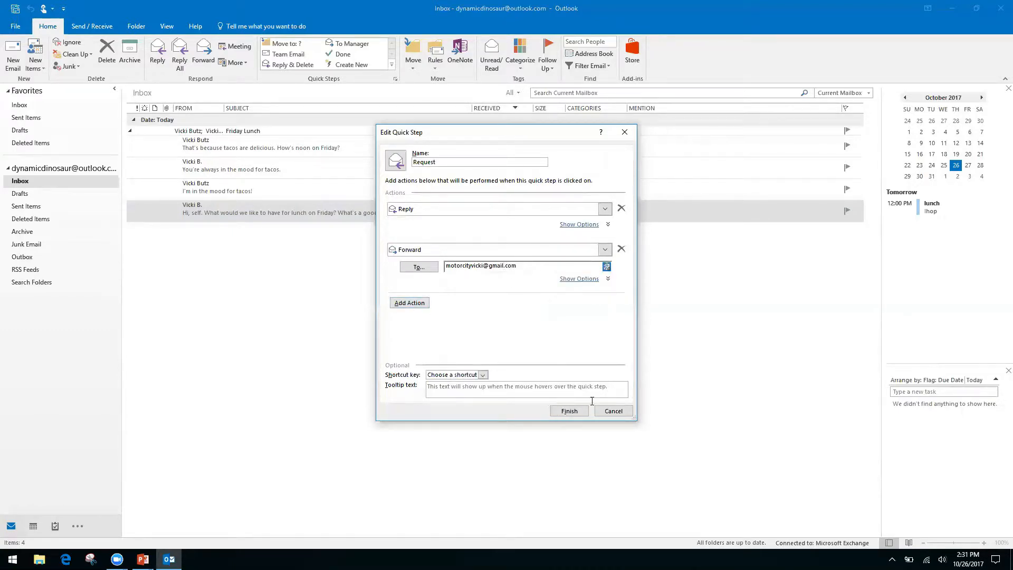
Assign shortcut CTRL+SHIFT+2 and save the Request quick step
left_click(483, 375)
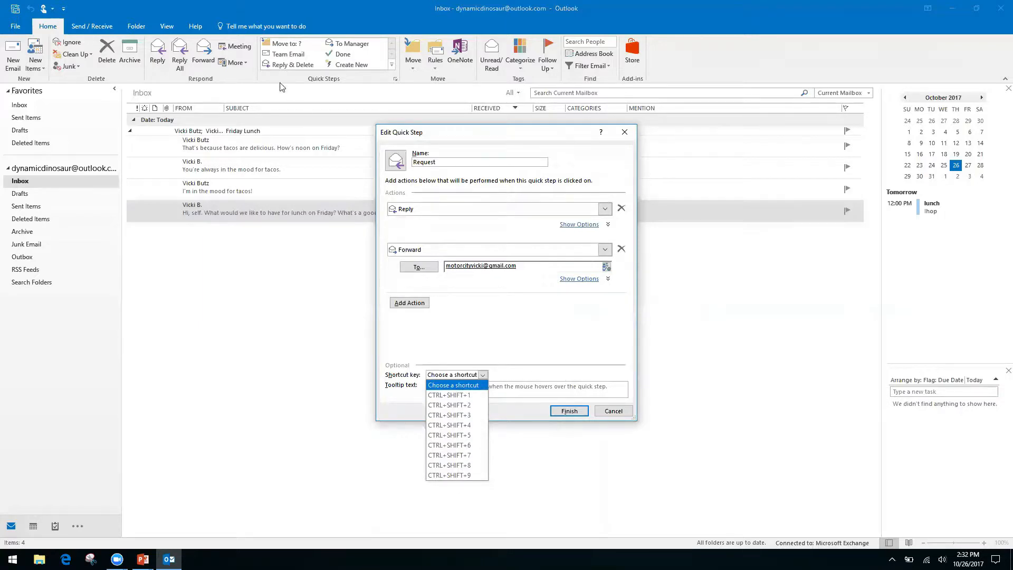
left_click(464, 405)
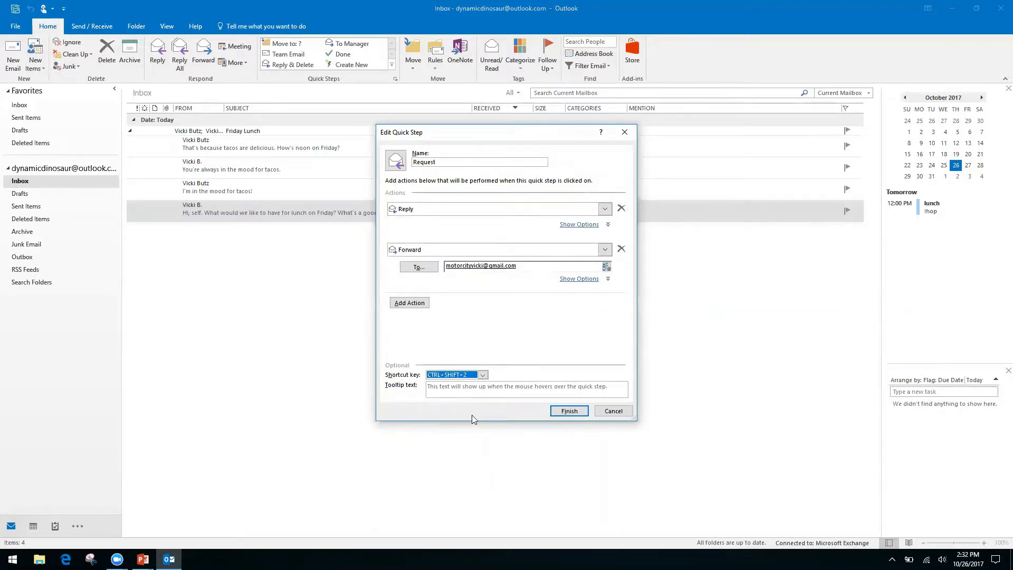
left_click(574, 414)
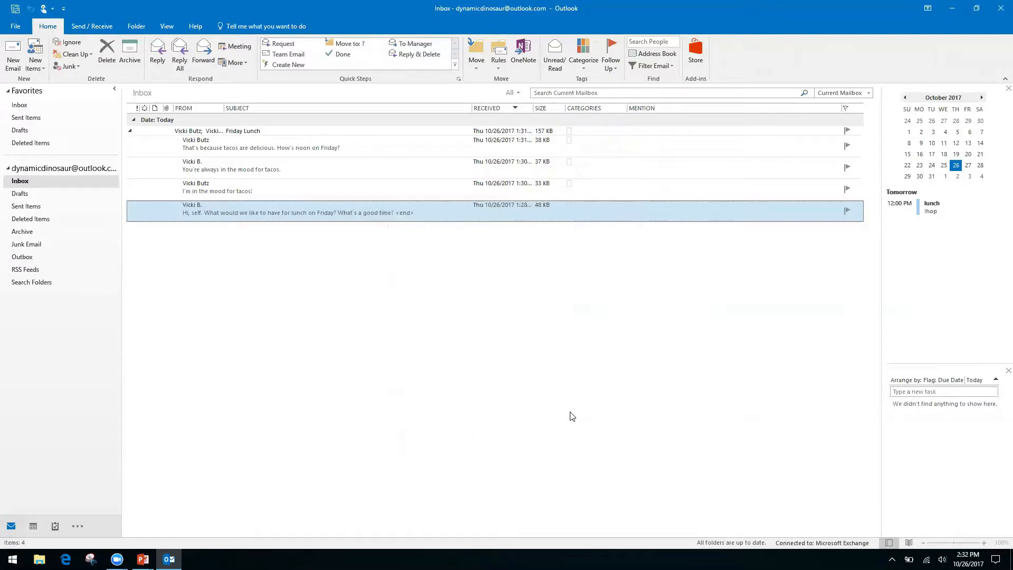
left_click(276, 190)
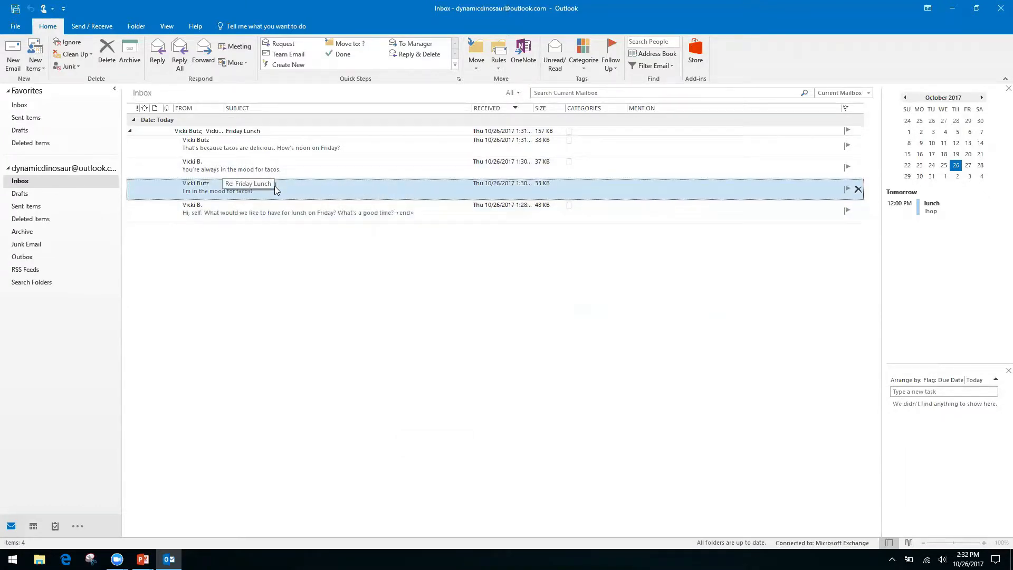
double_click(274, 186)
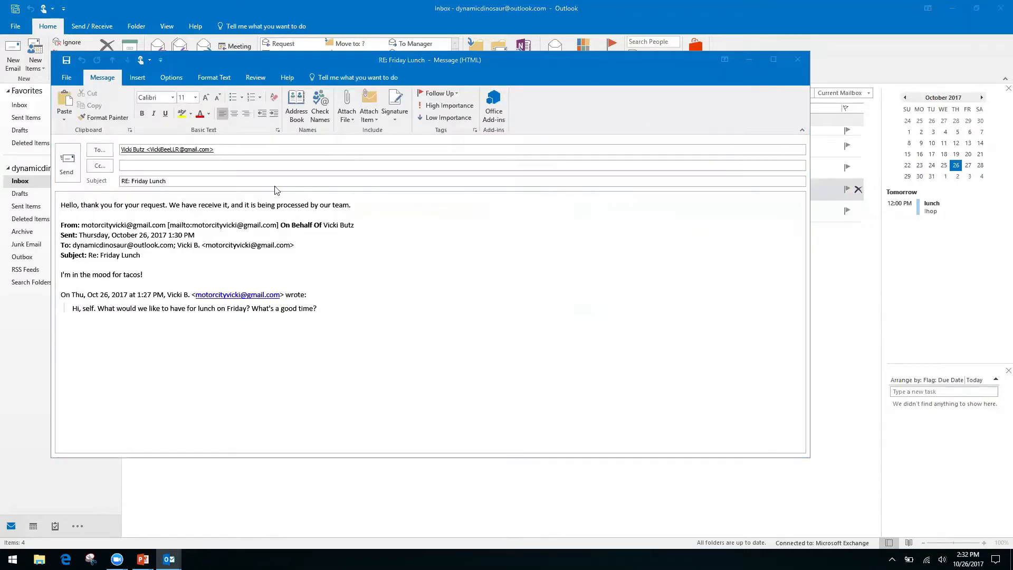
key("ctrl+f")
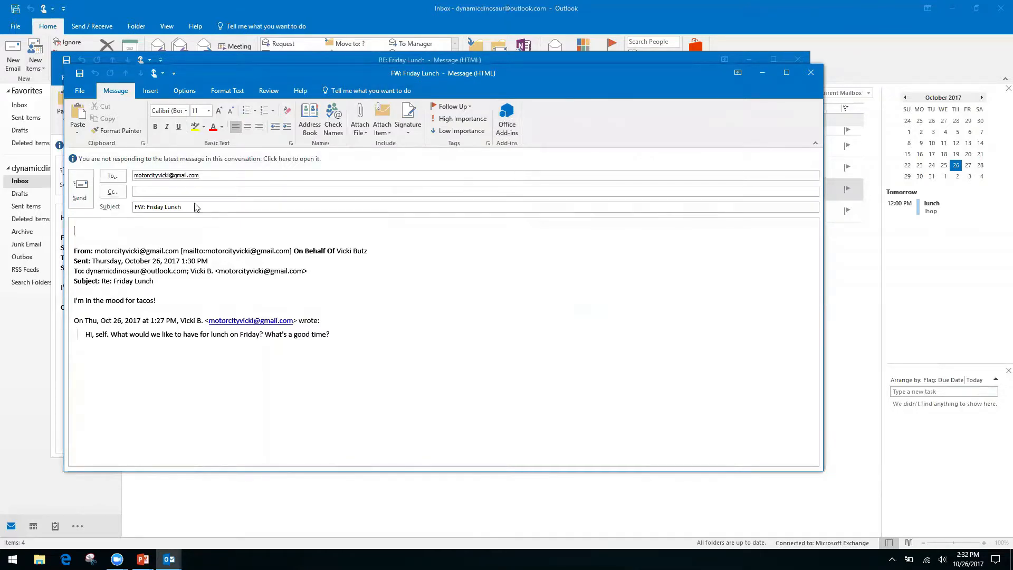
left_click(811, 78)
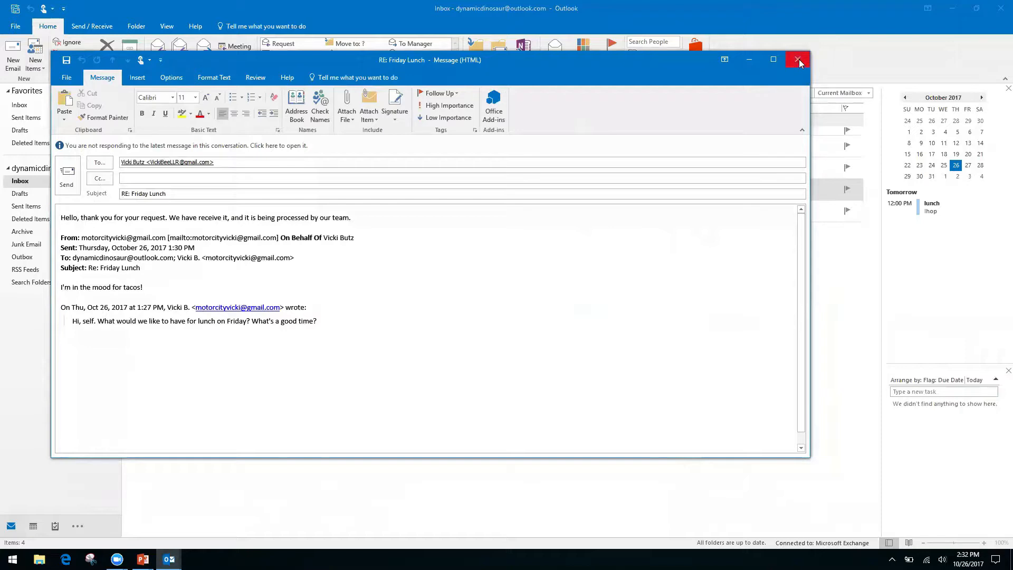
left_click(798, 60)
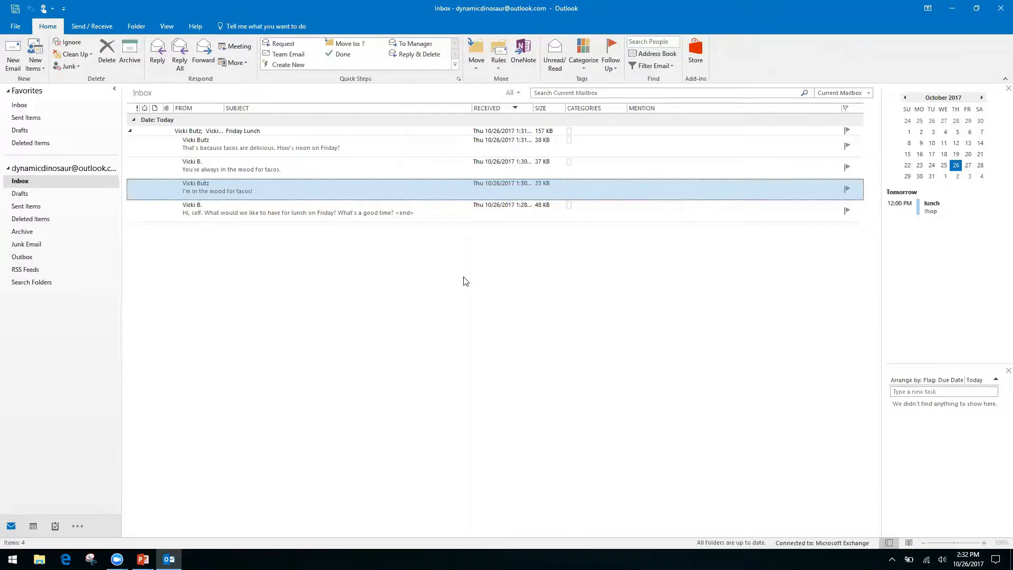
Create a new quick step and replace its default name with 'Fiolders'
left_click(294, 65)
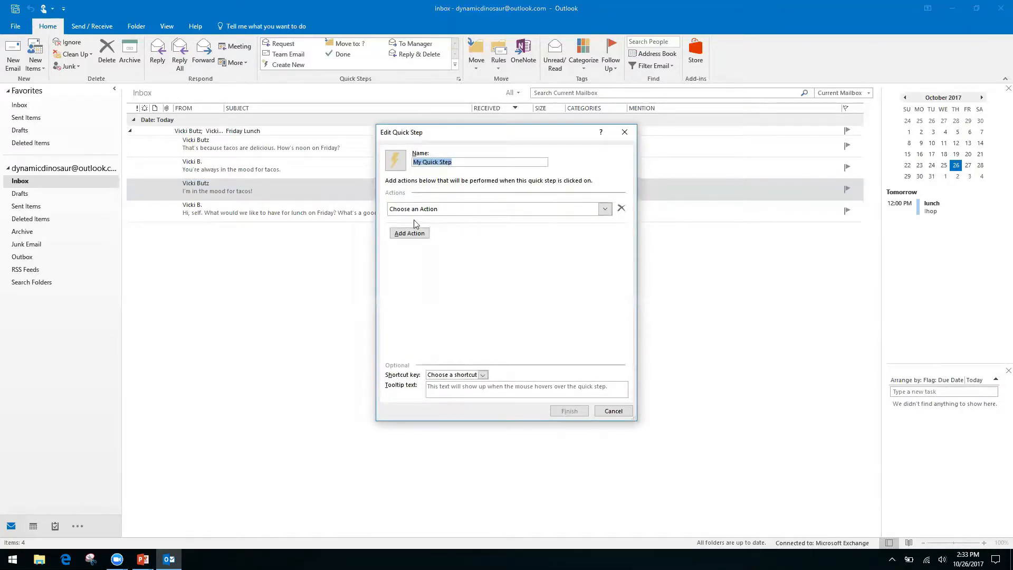
left_click(461, 161)
key("ctrl+a")
type("Fi")
type("olders")
Choose Move to folder as its first action and dismiss the Windows update popup
left_click(610, 211)
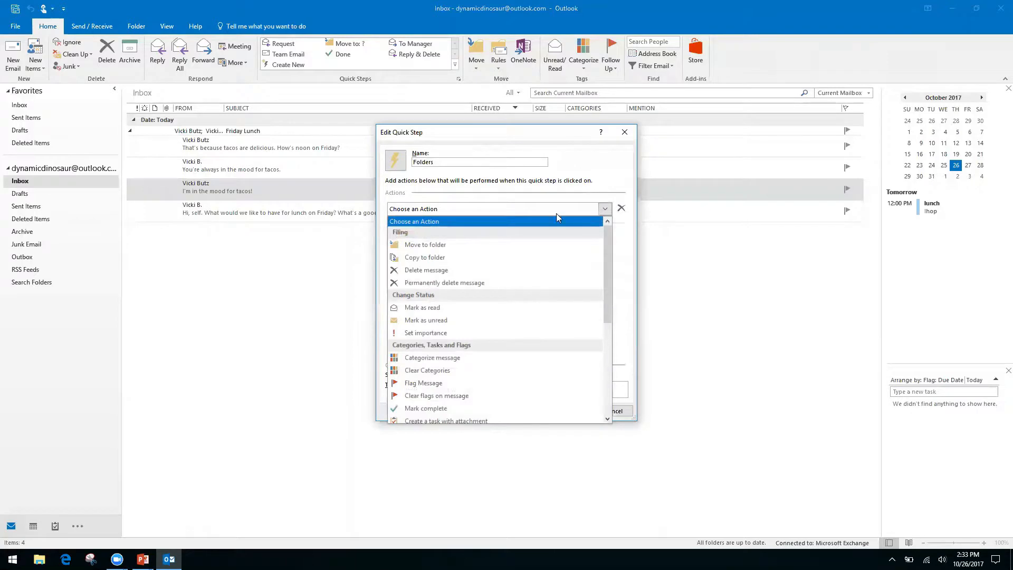
left_click(462, 247)
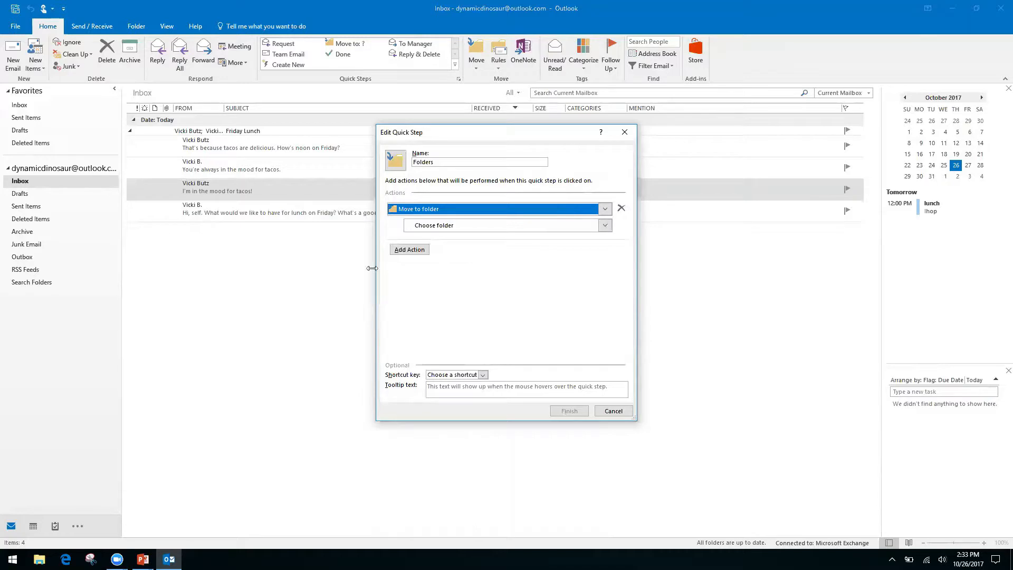
left_click(24, 316)
left_click(613, 411)
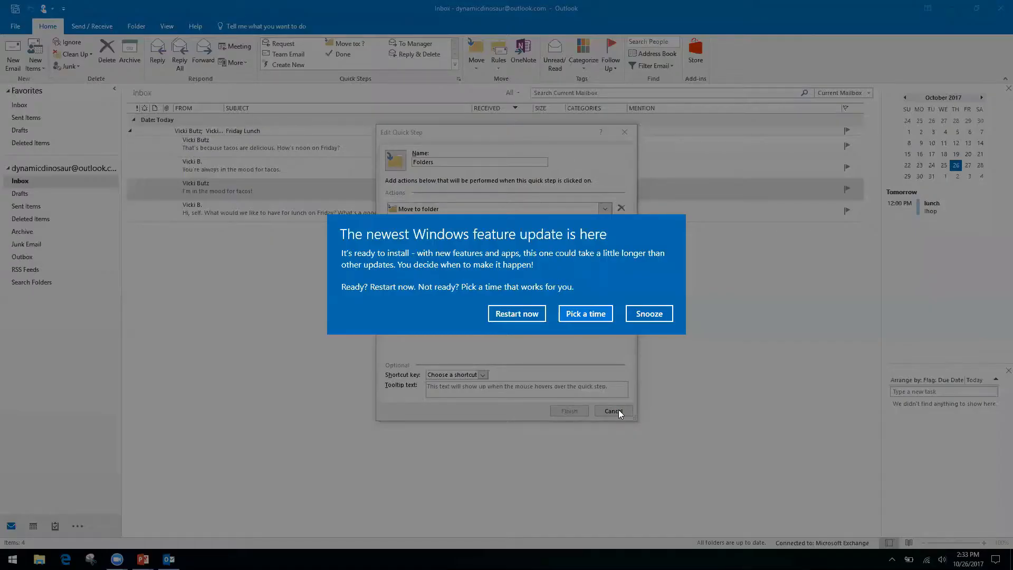
left_click(649, 314)
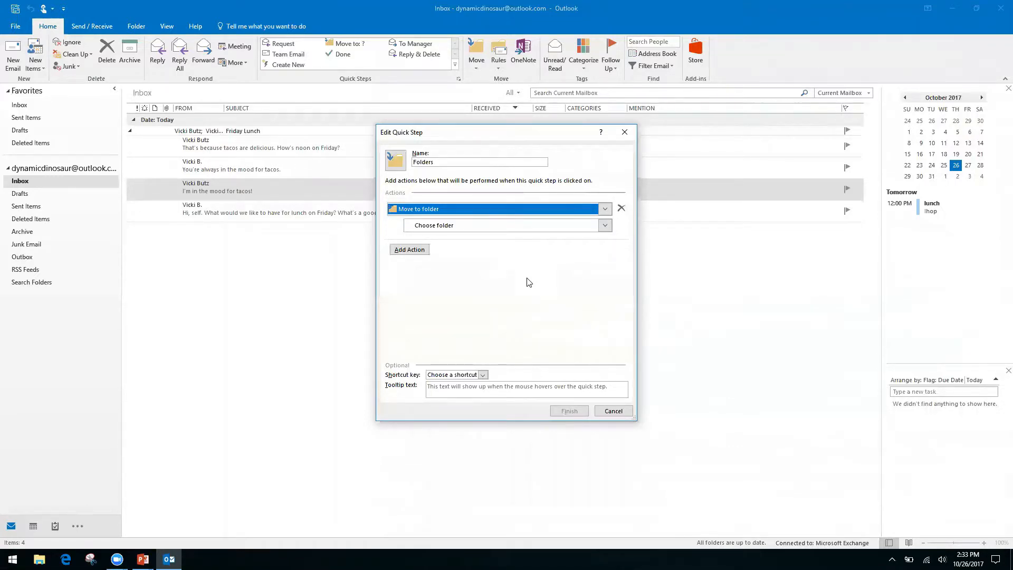
left_click(429, 225)
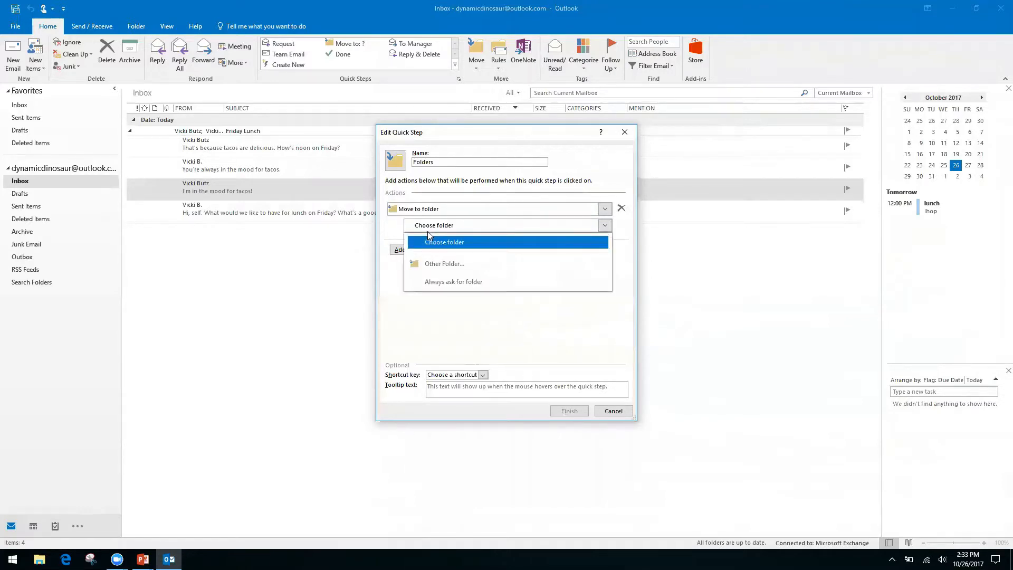
Create a Finances folder under Inbox and set it as the move destination
left_click(459, 265)
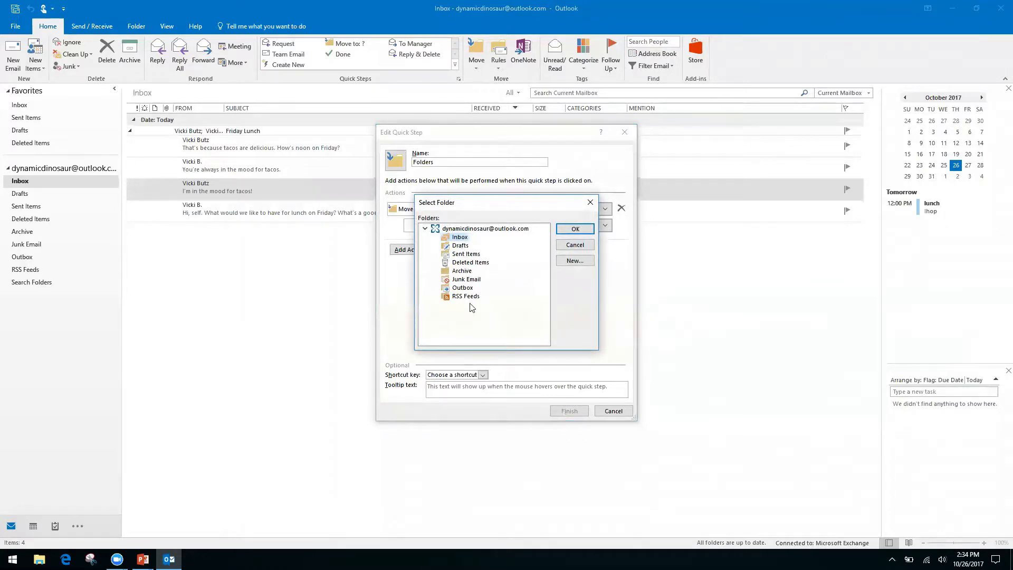
left_click(574, 262)
type("Finances")
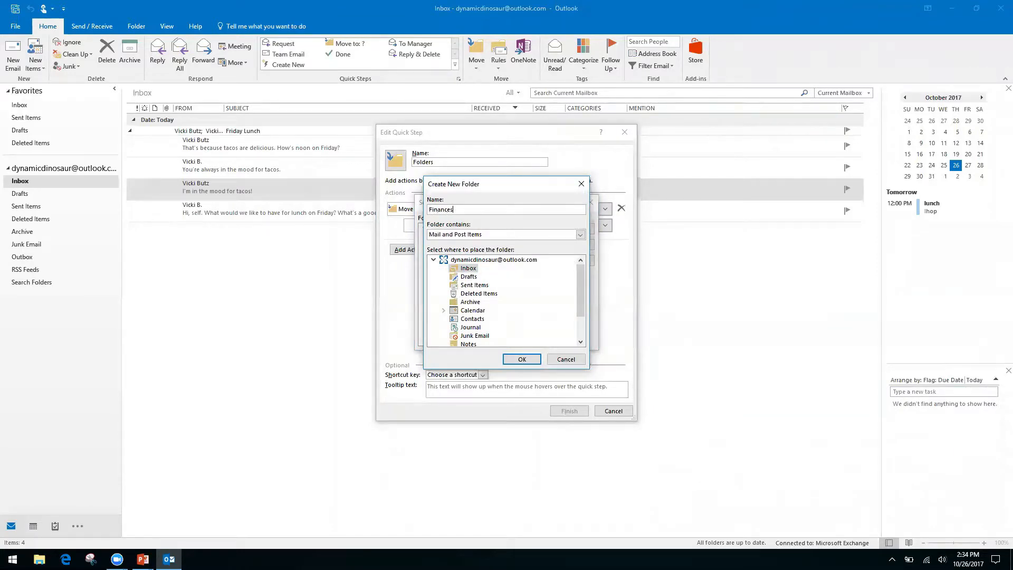
left_click(522, 360)
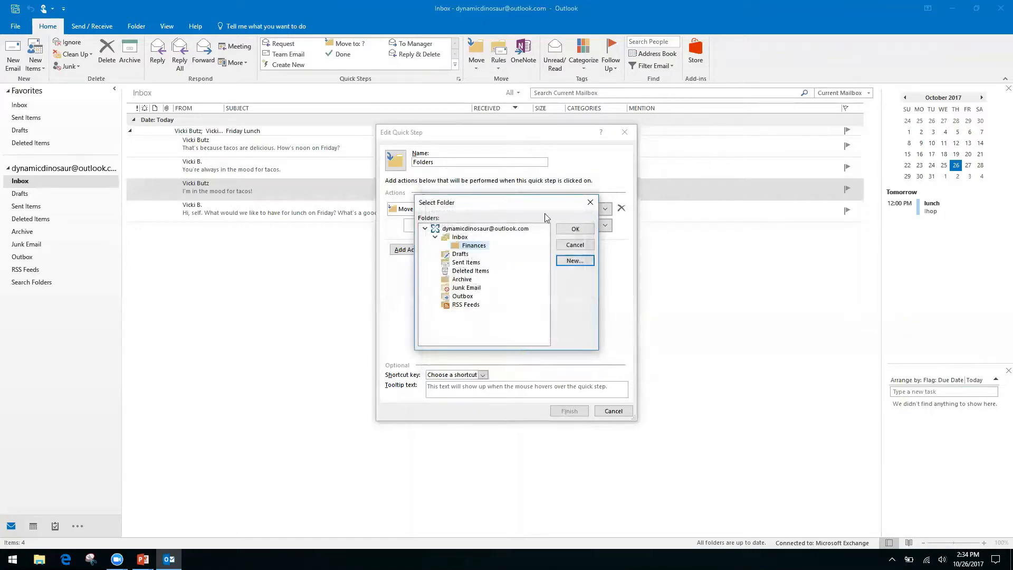
left_click(569, 229)
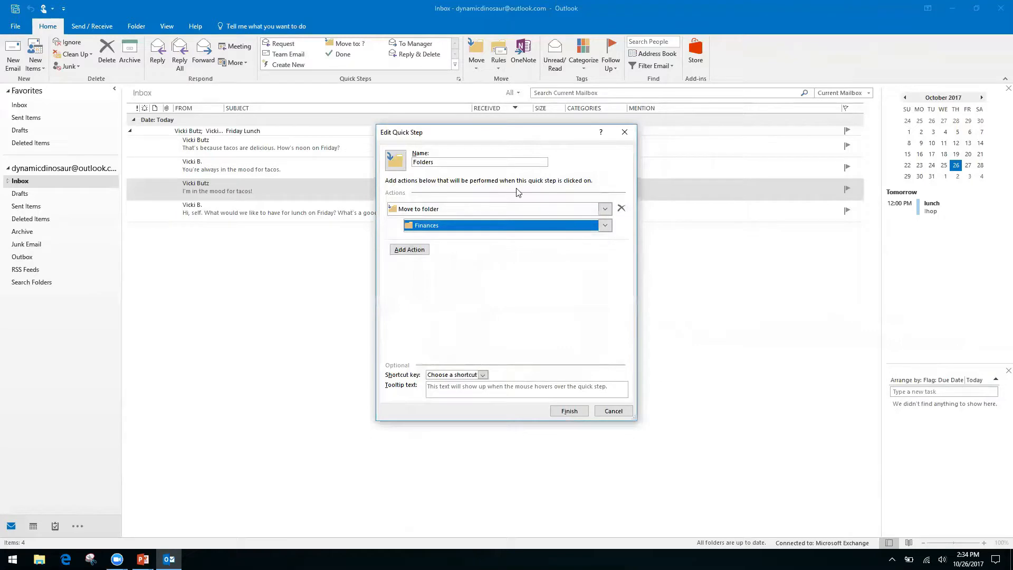
Rename the quick step to 'Finances' and save it
left_click(458, 161)
type("Fina")
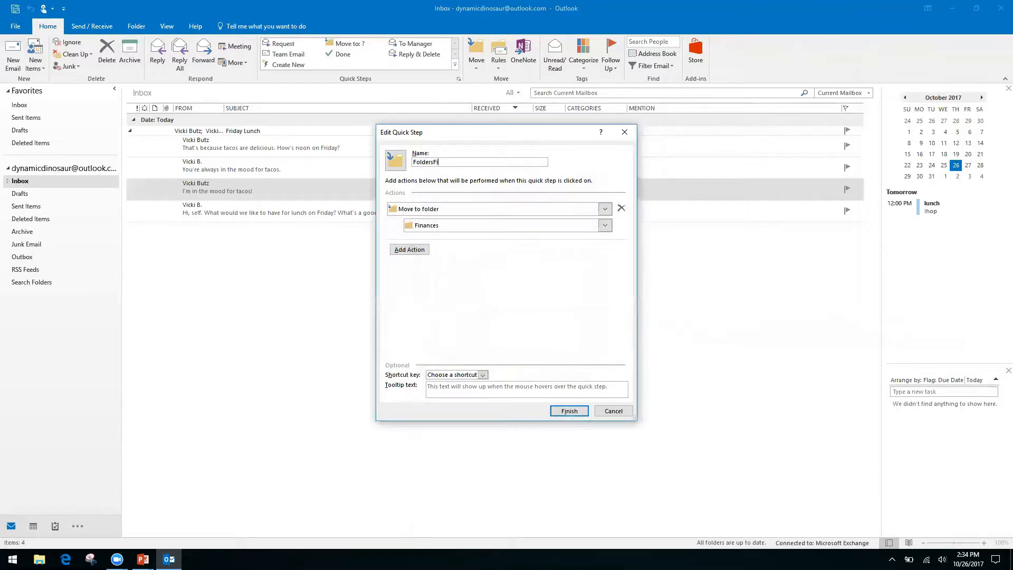
key("BackSpace")
key("BackSpace")
key("BackSpace")
key("BackSpace")
key("BackSpace")
key("BackSpace")
key("BackSpace")
key("BackSpace")
key("BackSpace")
key("BackSpace")
key("BackSpace")
type("Finances")
left_click(569, 412)
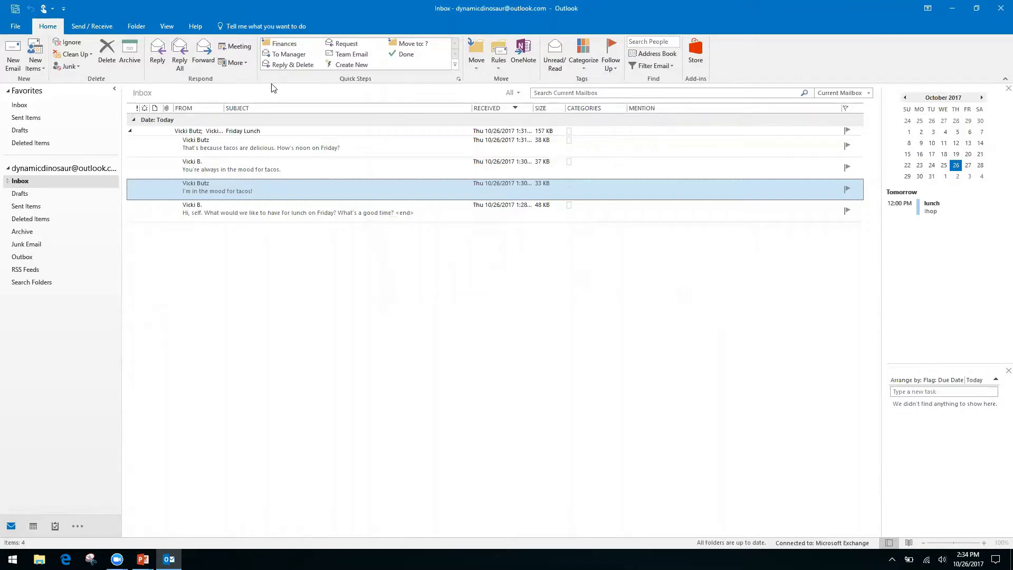
Apply the Finances quick step to the tacos message and verify it in Inbox > Finances
left_click(286, 45)
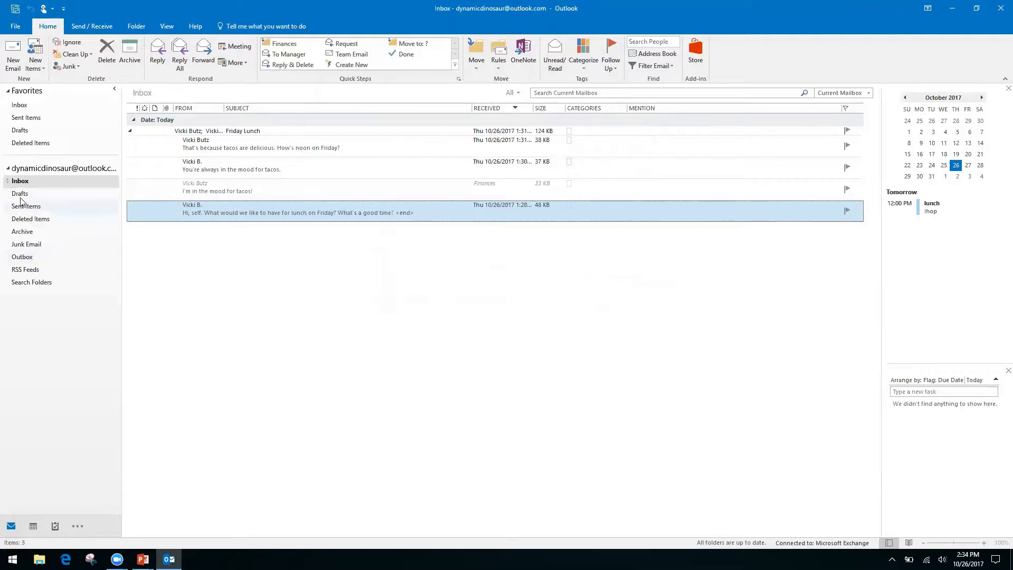
left_click(8, 181)
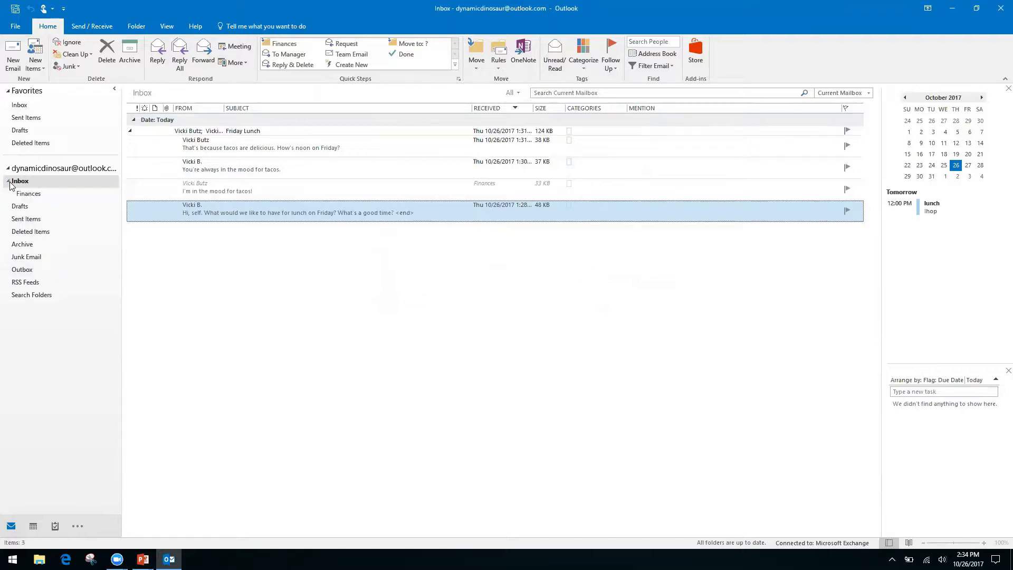
left_click(31, 194)
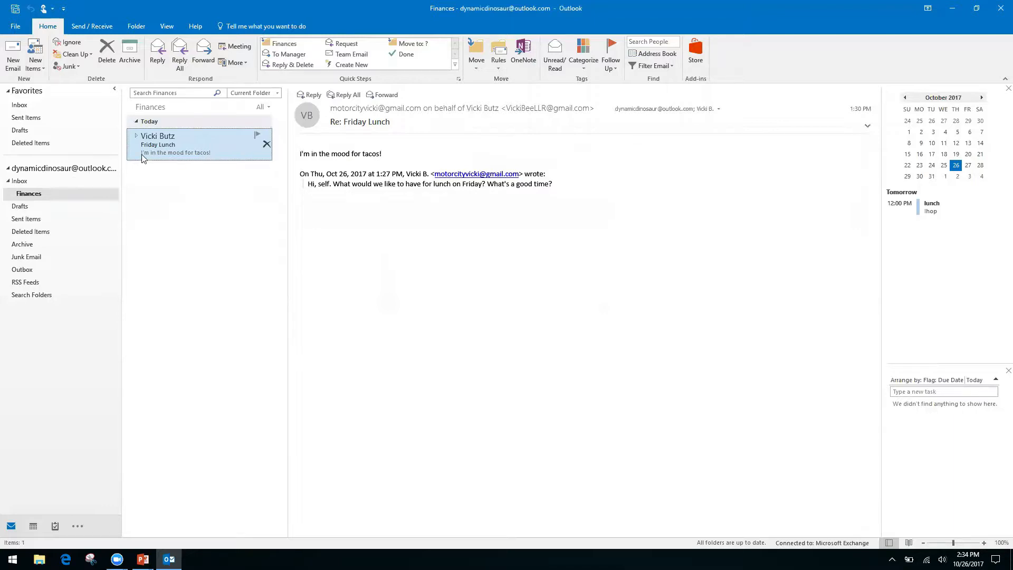
left_click(20, 181)
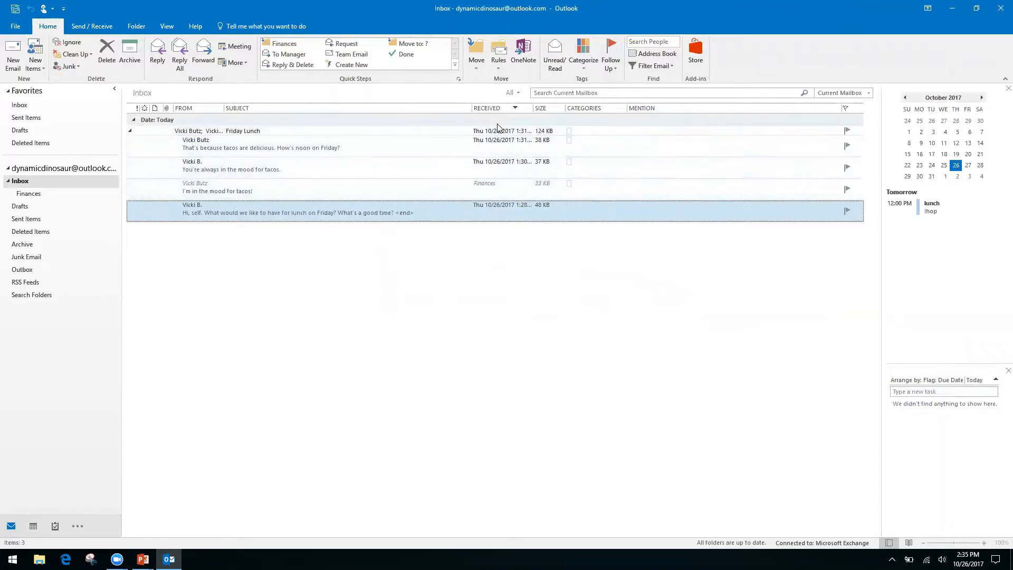
Delete the 'You're always in the mood for tacos.' message from the Friday Lunch conversation
left_click(129, 132)
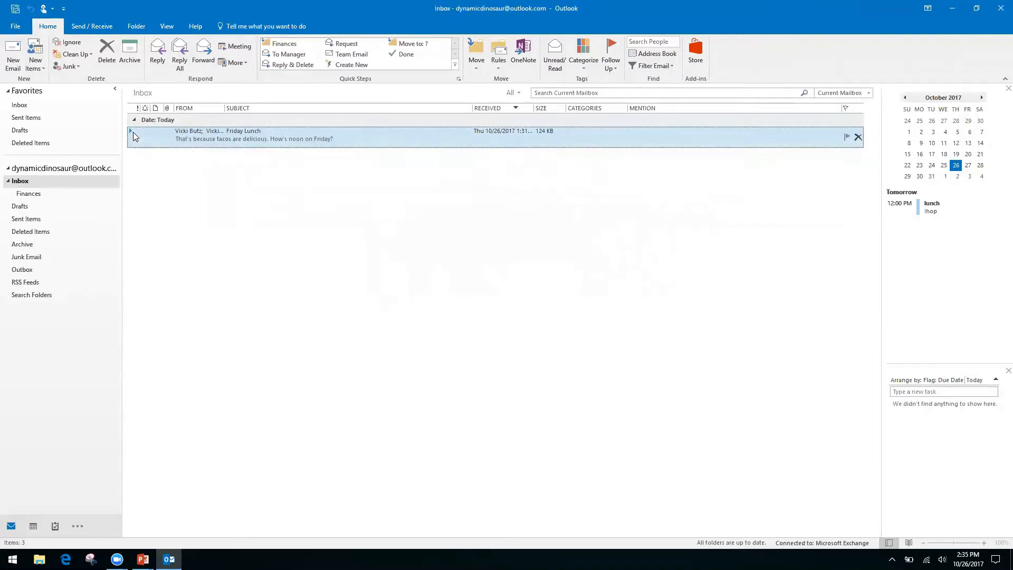
double_click(132, 132)
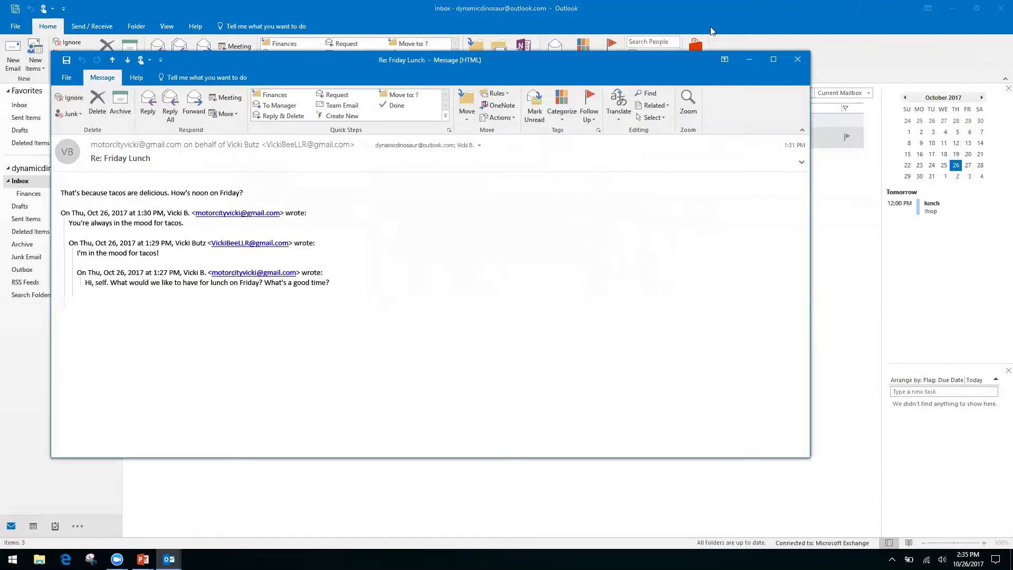
left_click(801, 59)
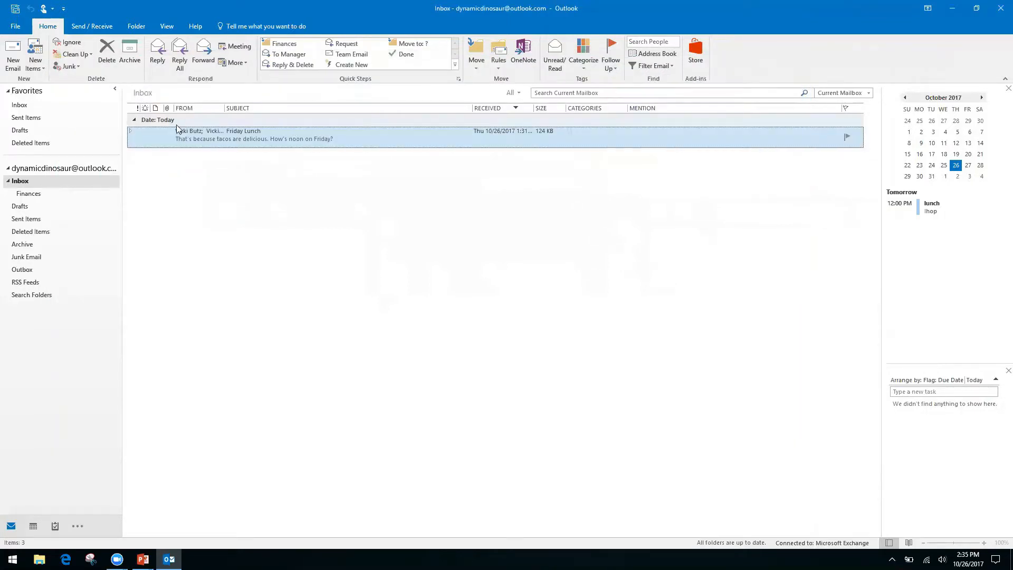
left_click(131, 131)
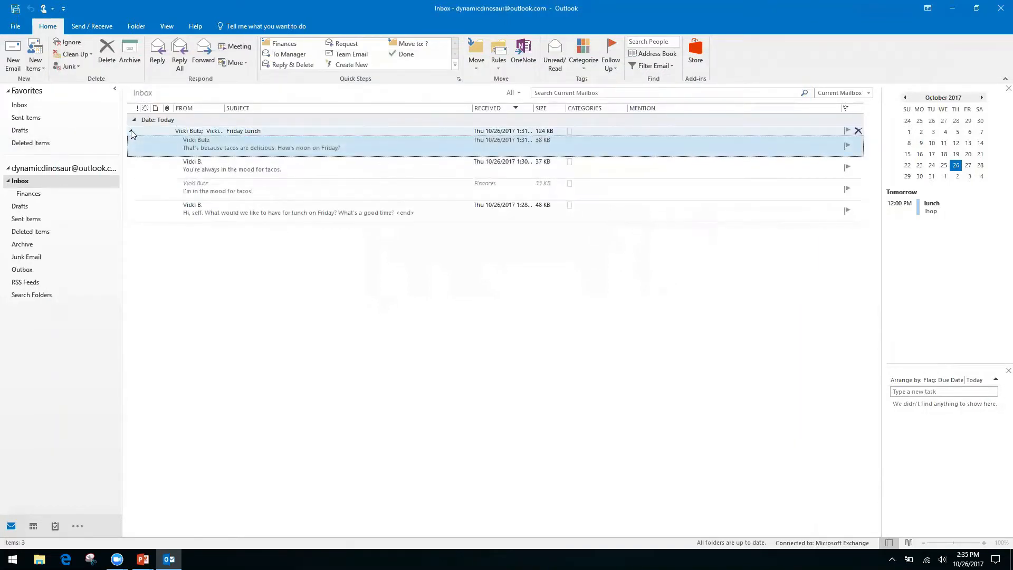
left_click(359, 187)
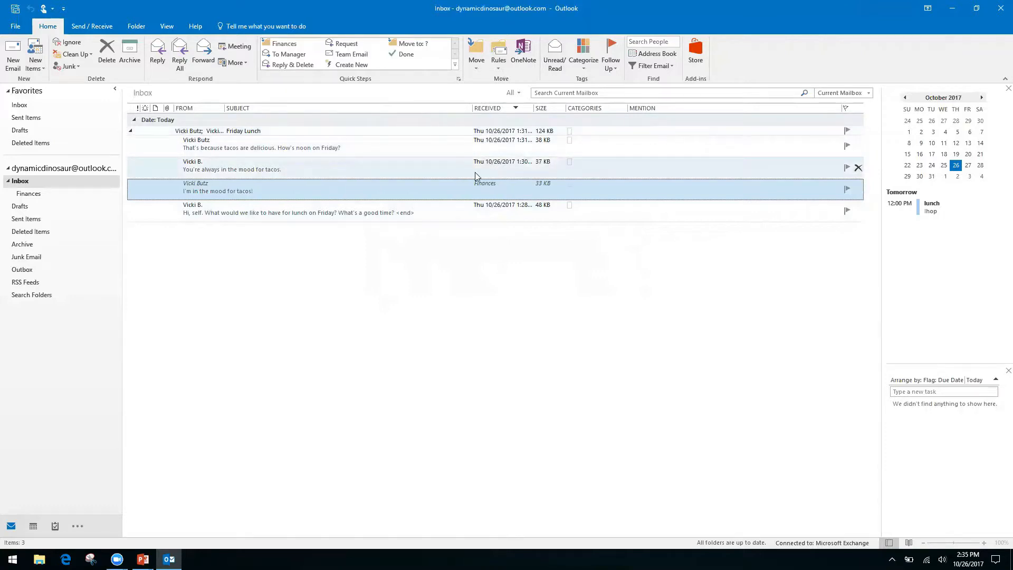
left_click(354, 170)
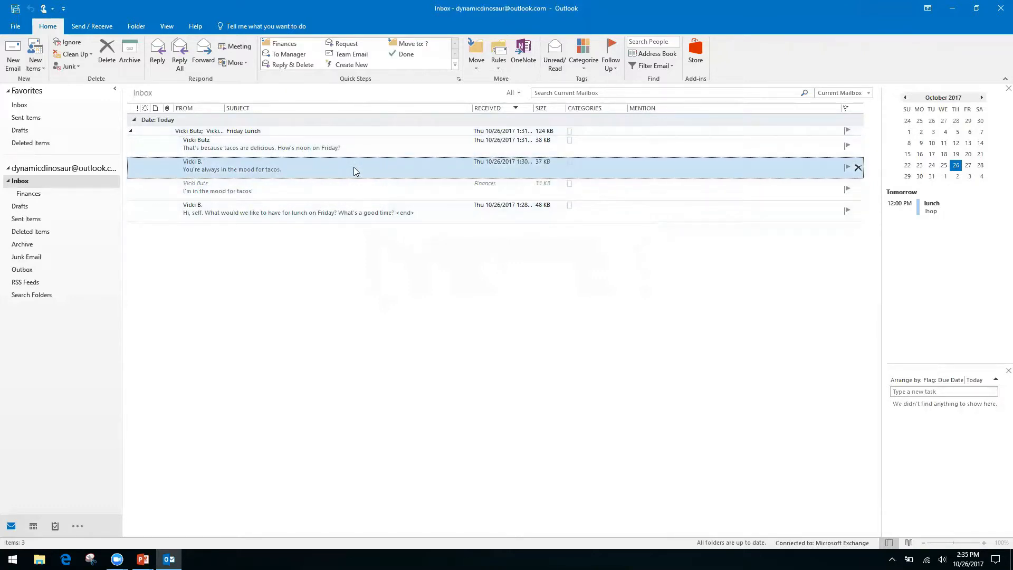
left_click(102, 60)
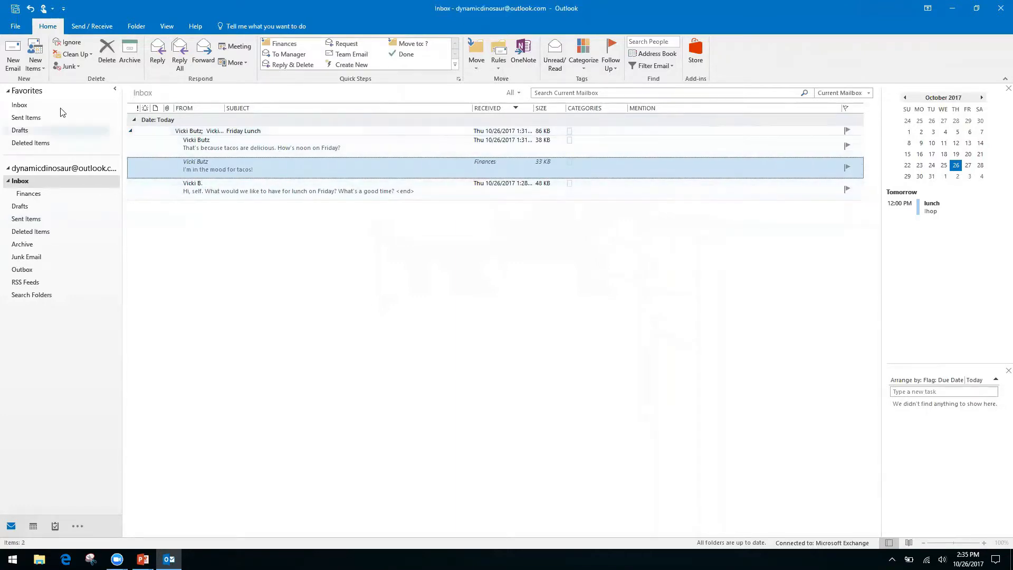
Collapse the Friday Lunch conversation and switch to the PowerPoint title slide
left_click(133, 133)
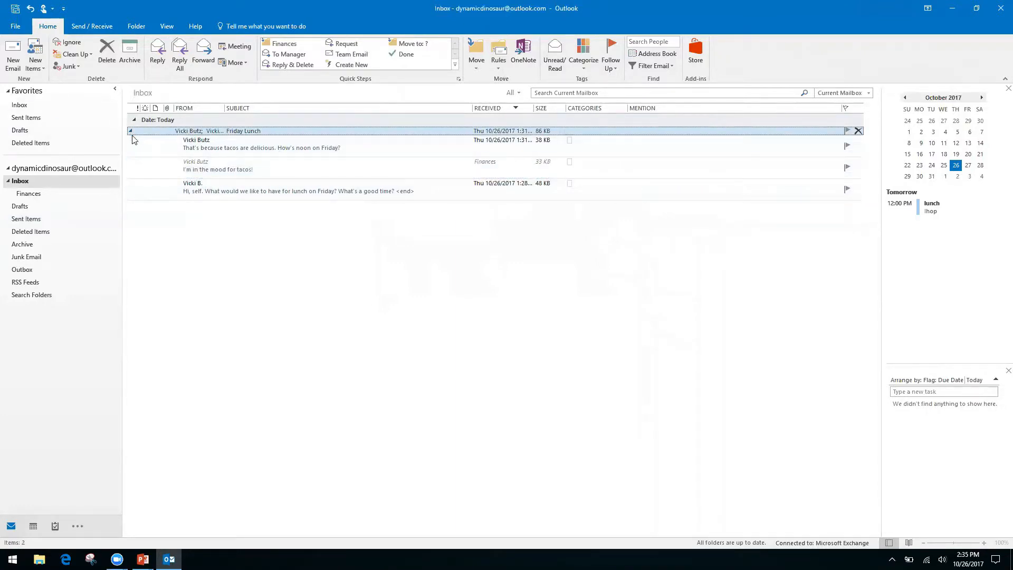
left_click(131, 131)
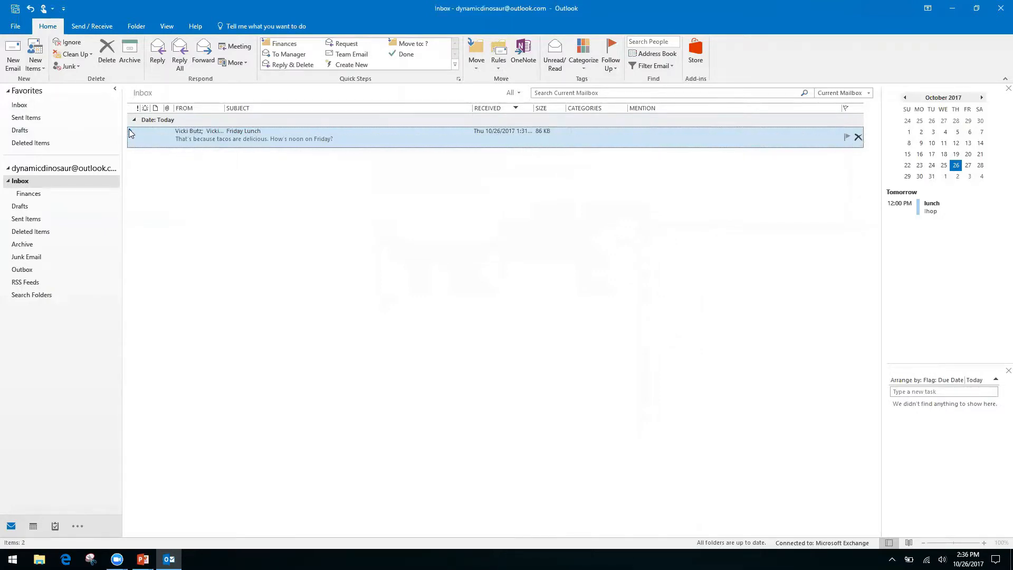
left_click(131, 132)
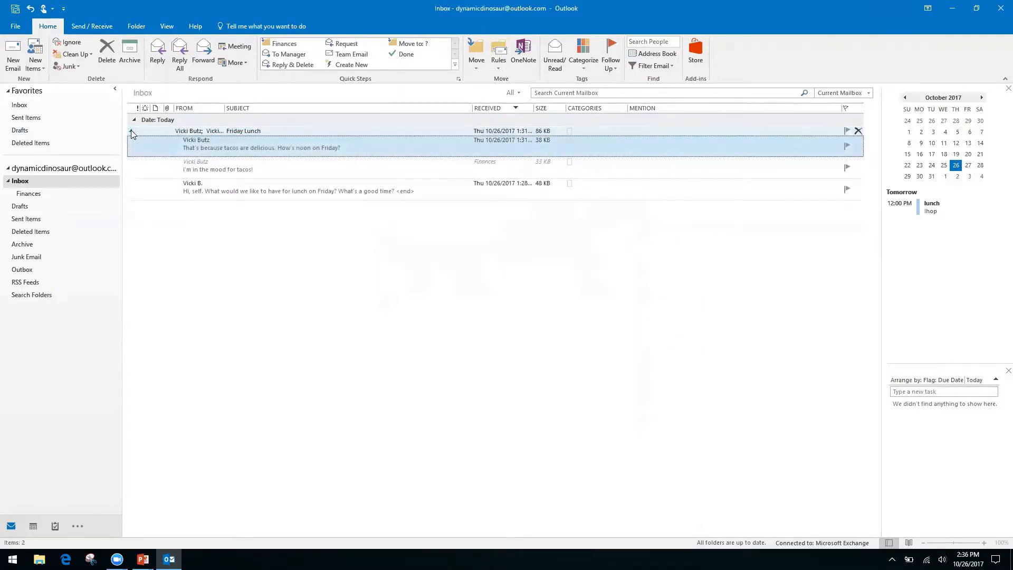
left_click(131, 132)
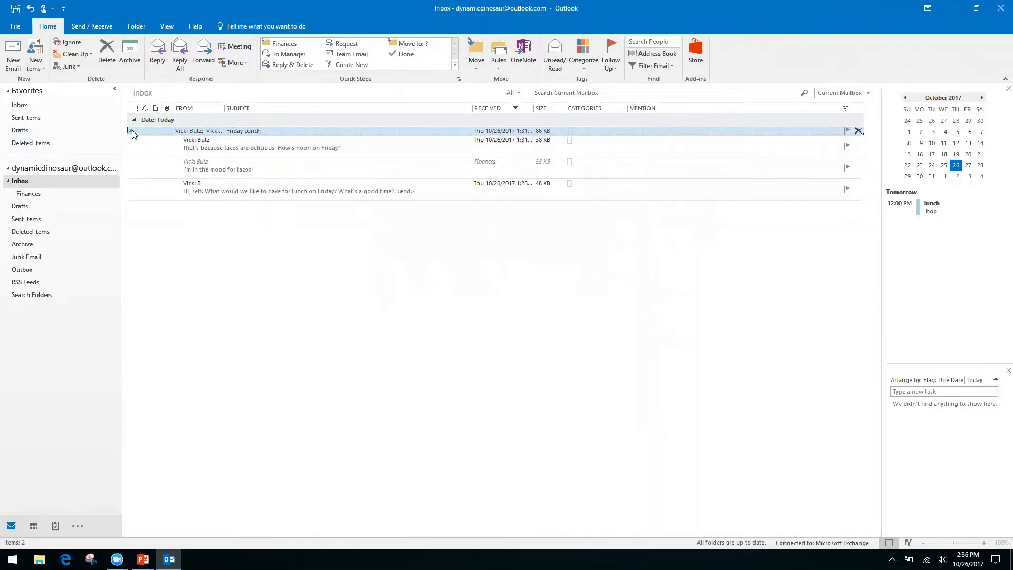
left_click(132, 131)
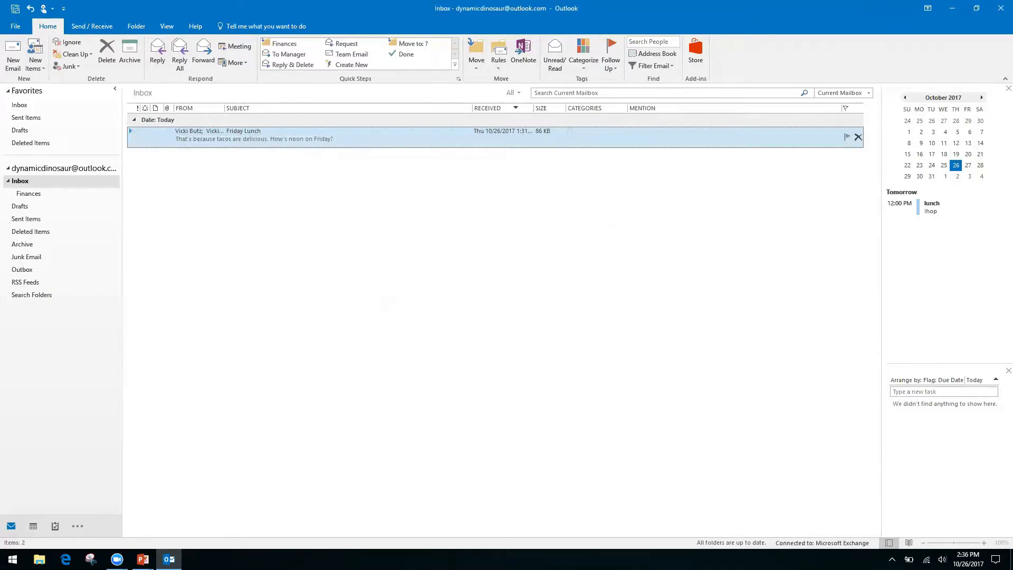
key("alt+Tab")
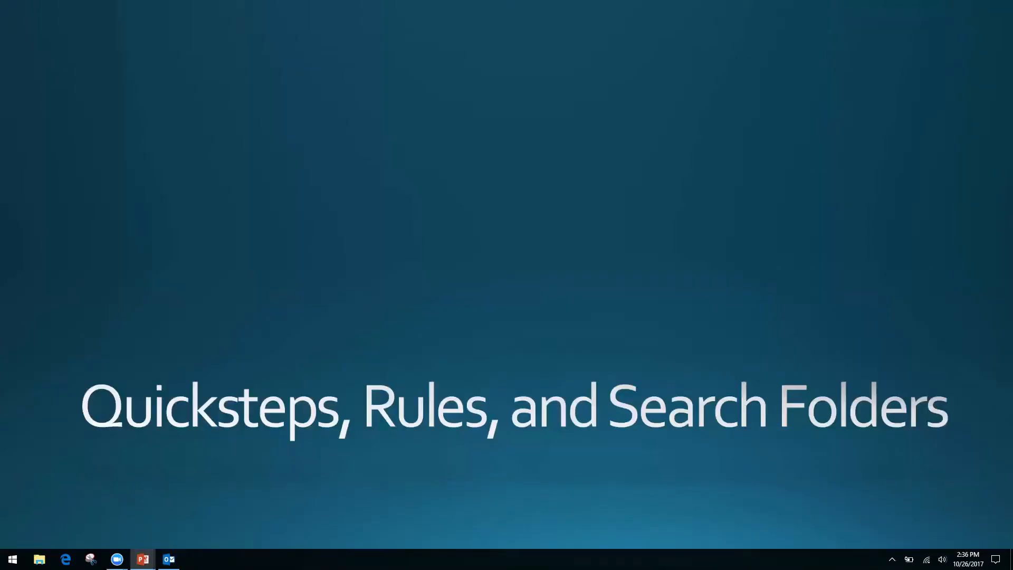
Alt+Tab from the 'Quicksteps, Rules, and Search Folders' slide back to Outlook's Inbox
key("alt+Tab")
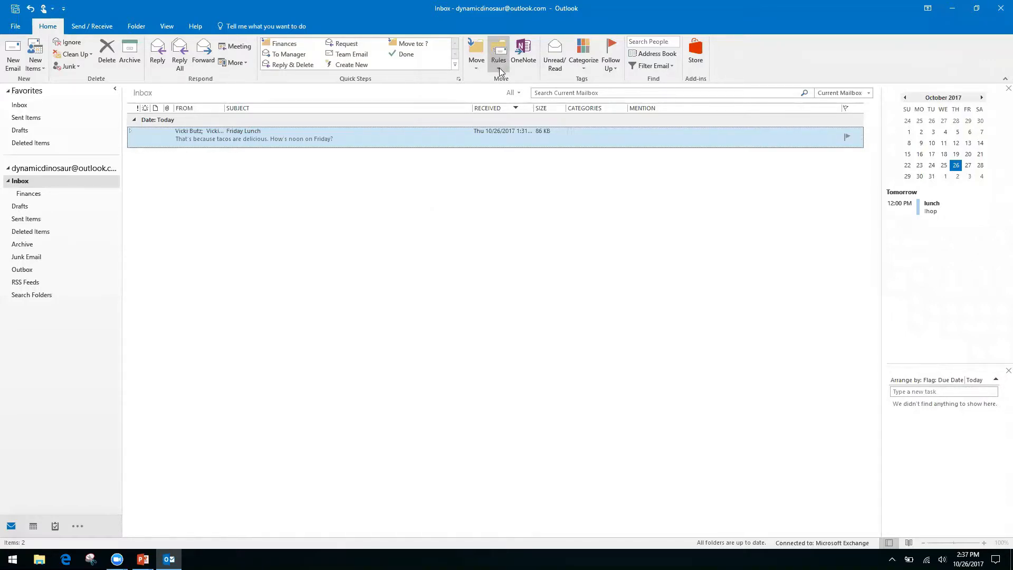
Create a rule from the Friday Lunch message and open the Rules Wizard's Advanced Options
left_click(37, 316)
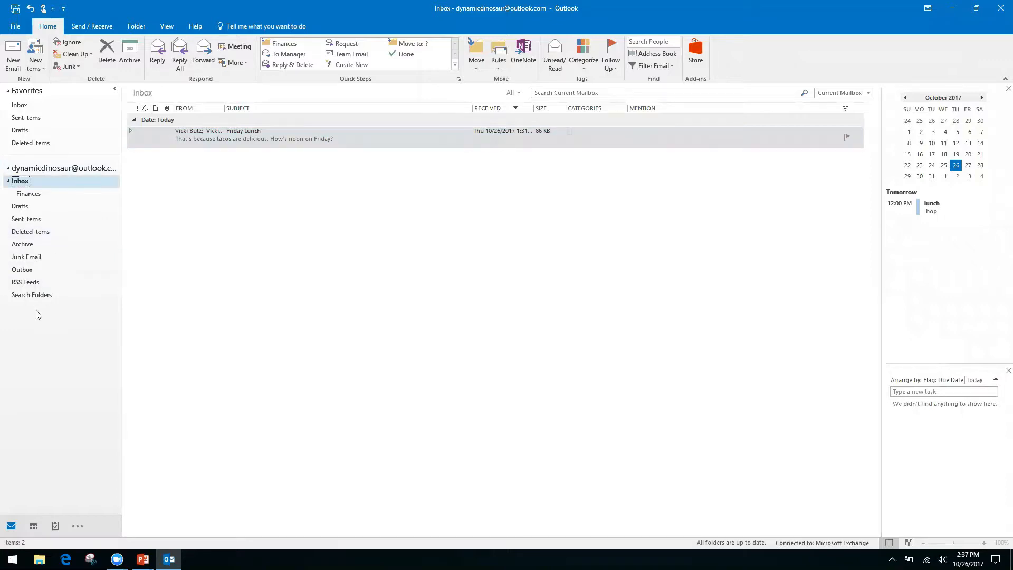
left_click(497, 70)
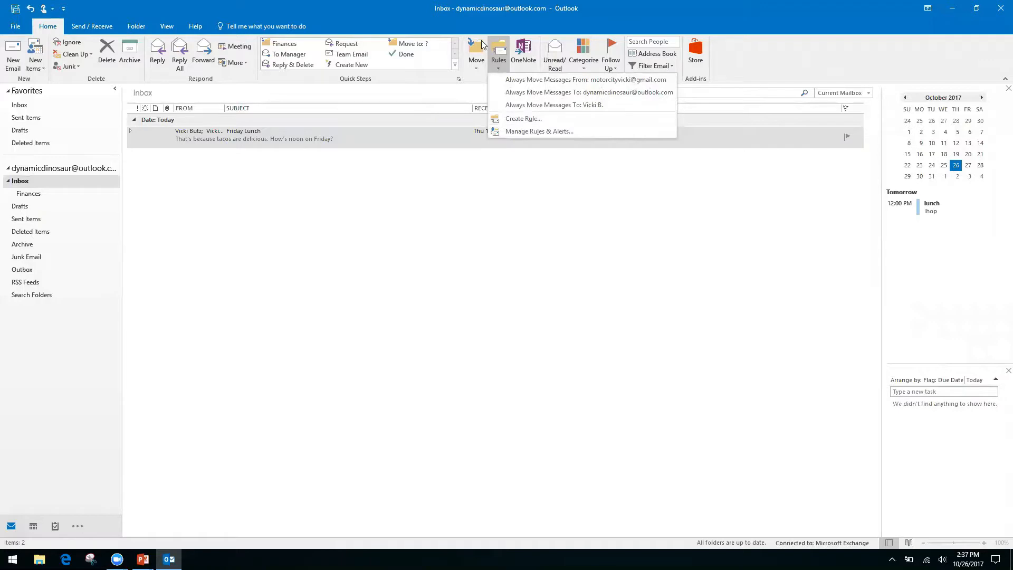
left_click(519, 118)
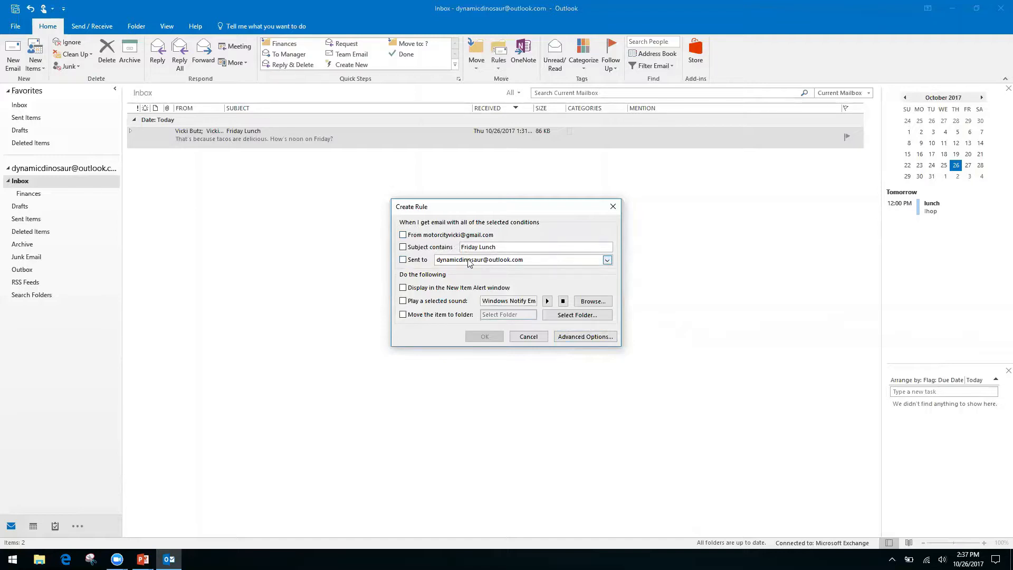
left_click(575, 336)
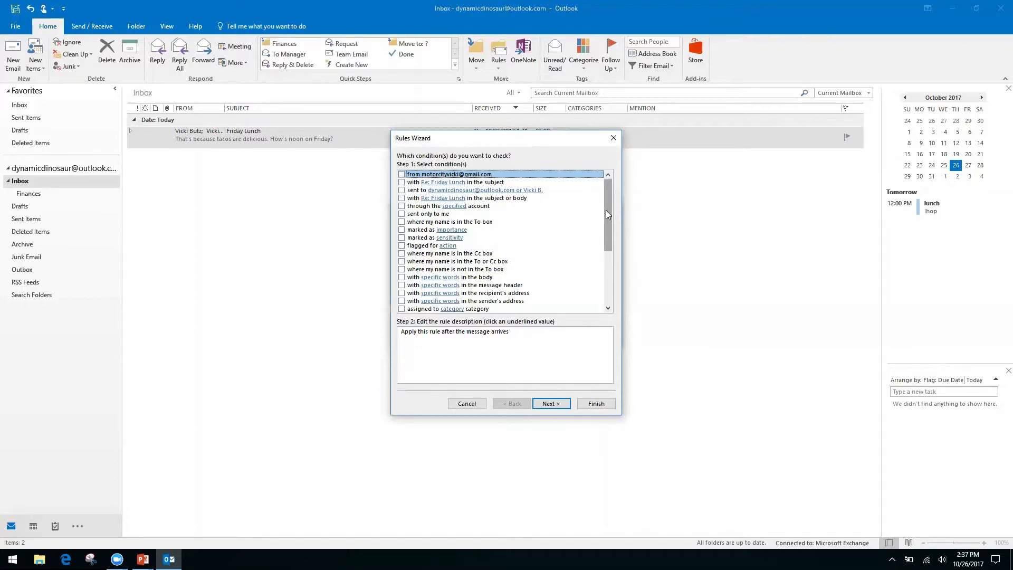
Swap the name-in-Cc condition for 'where my name is not in the To box' and move to actions
left_click(402, 254)
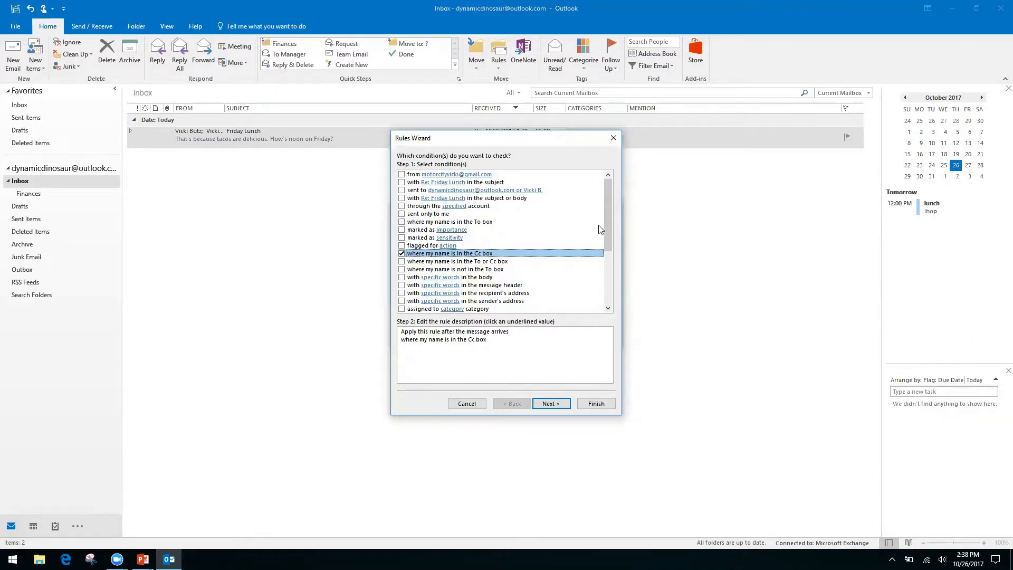
left_click(402, 254)
left_click(402, 270)
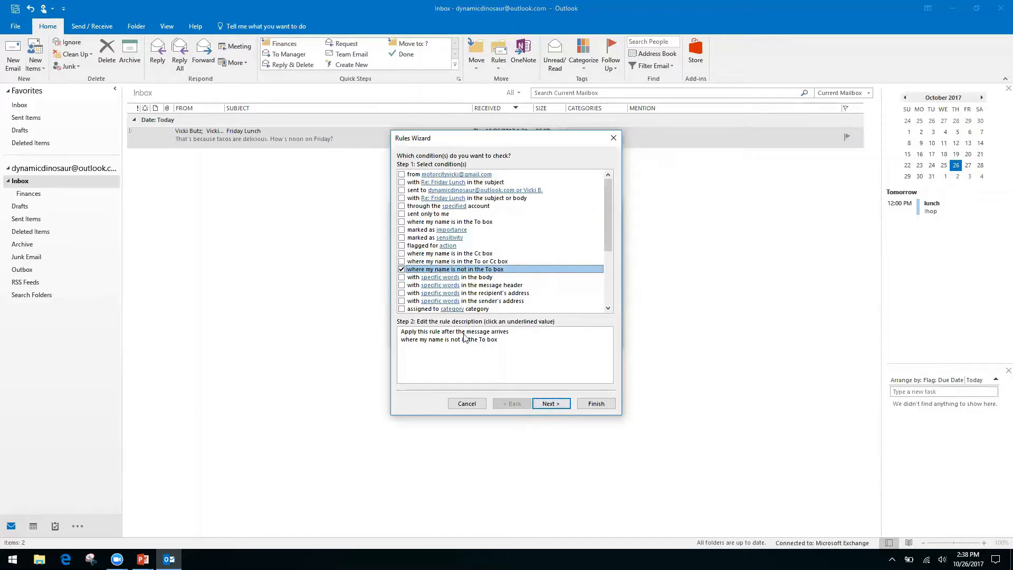
left_click(560, 406)
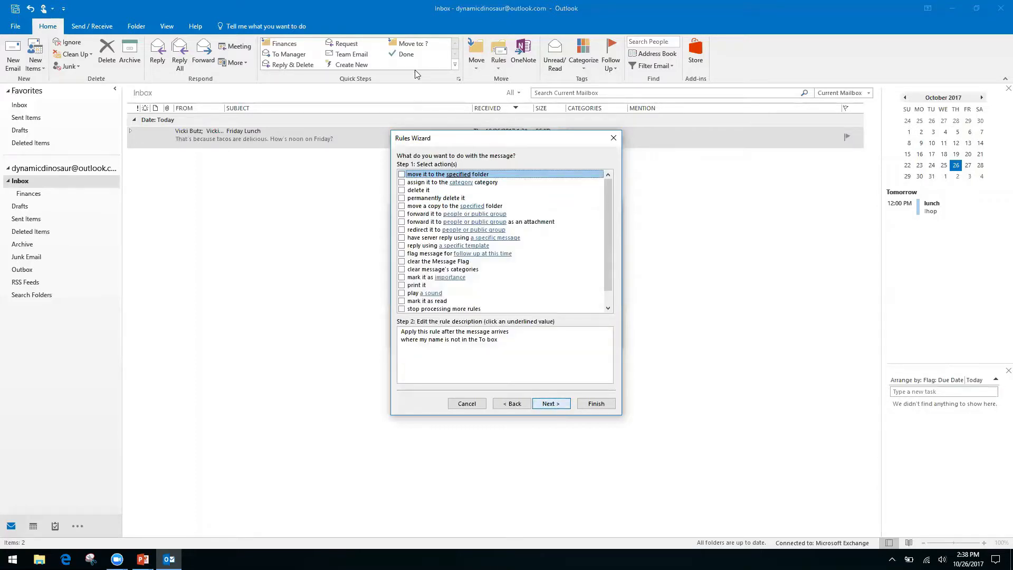
Make the rule move messages to a new 'Inbox CC' folder created inside Inbox
left_click(401, 175)
left_click(454, 348)
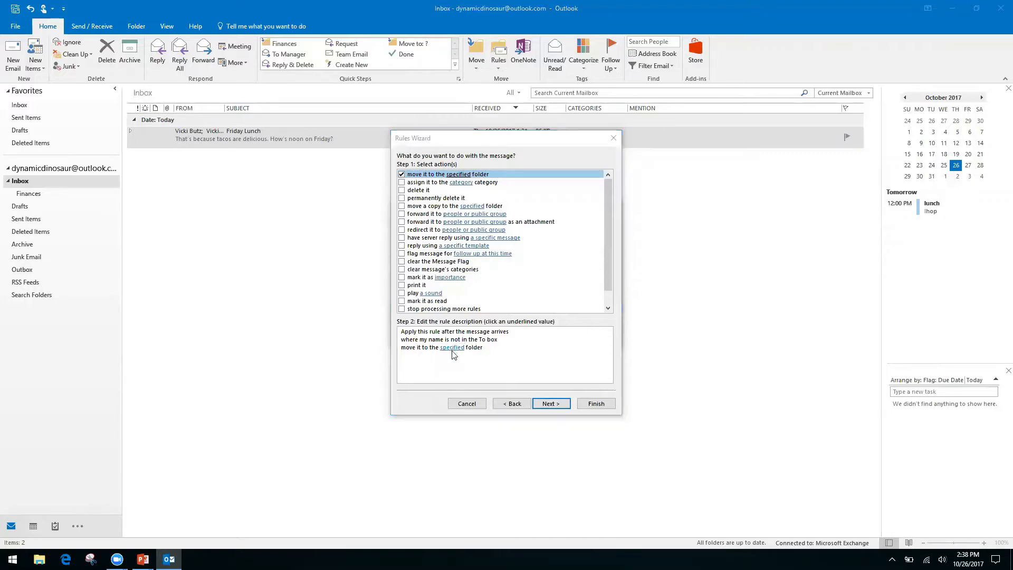
left_click(452, 348)
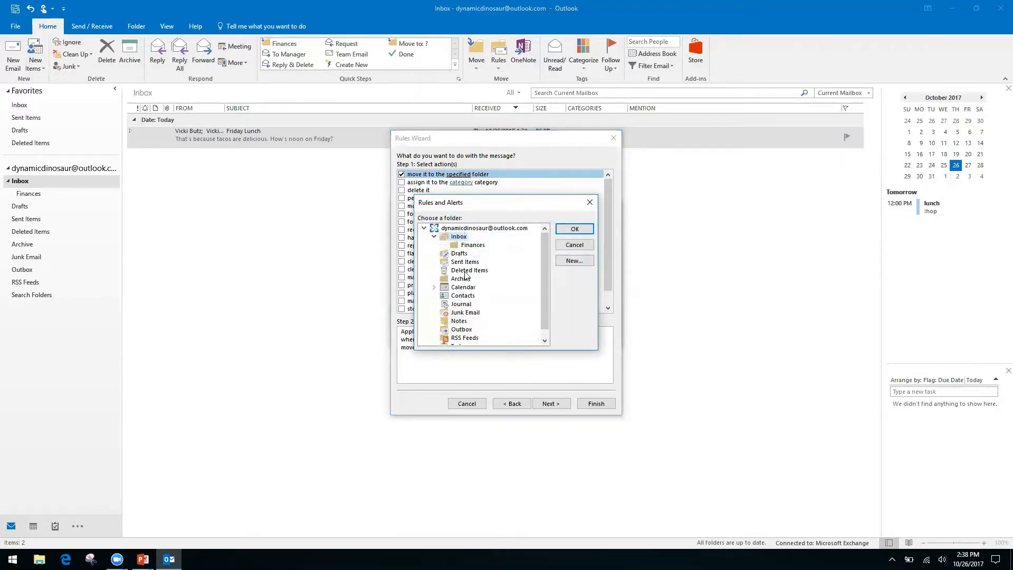
left_click(578, 262)
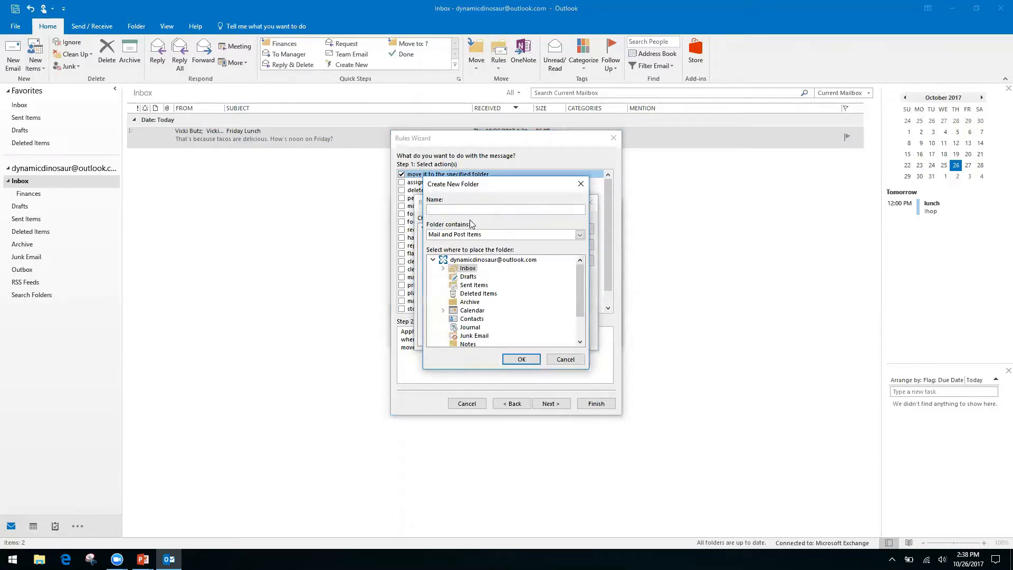
left_click(465, 260)
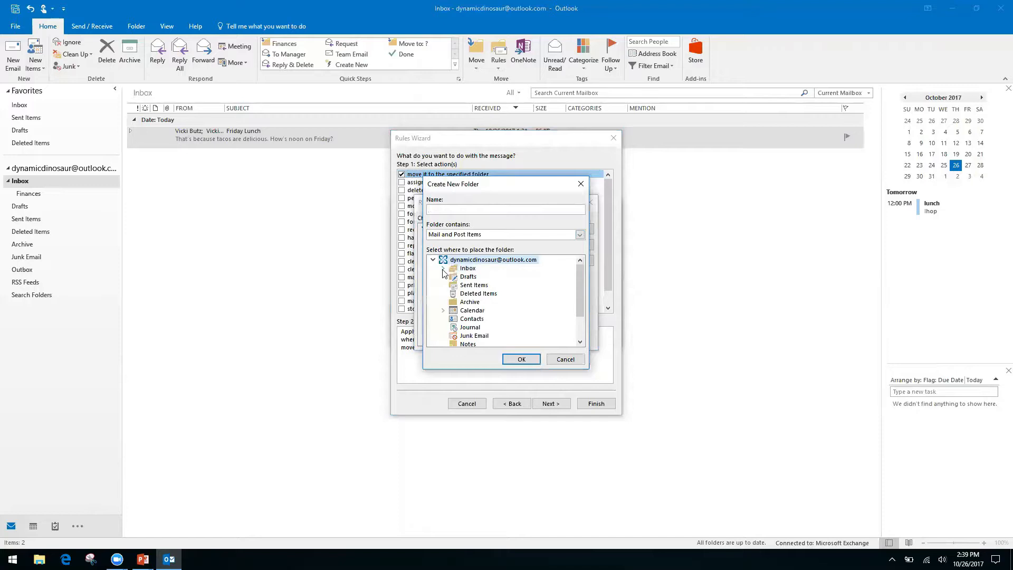
left_click(467, 271)
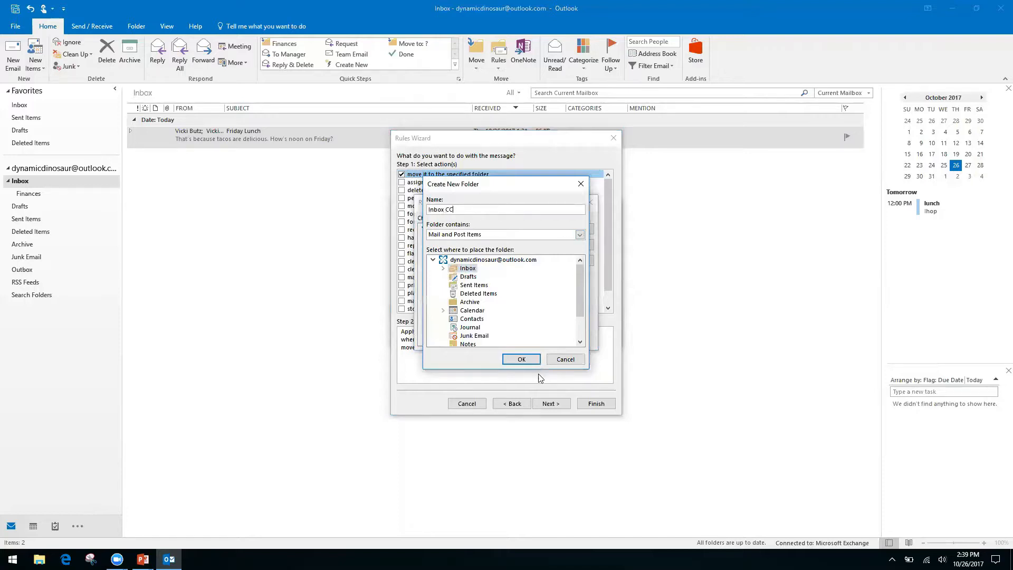
left_click(522, 360)
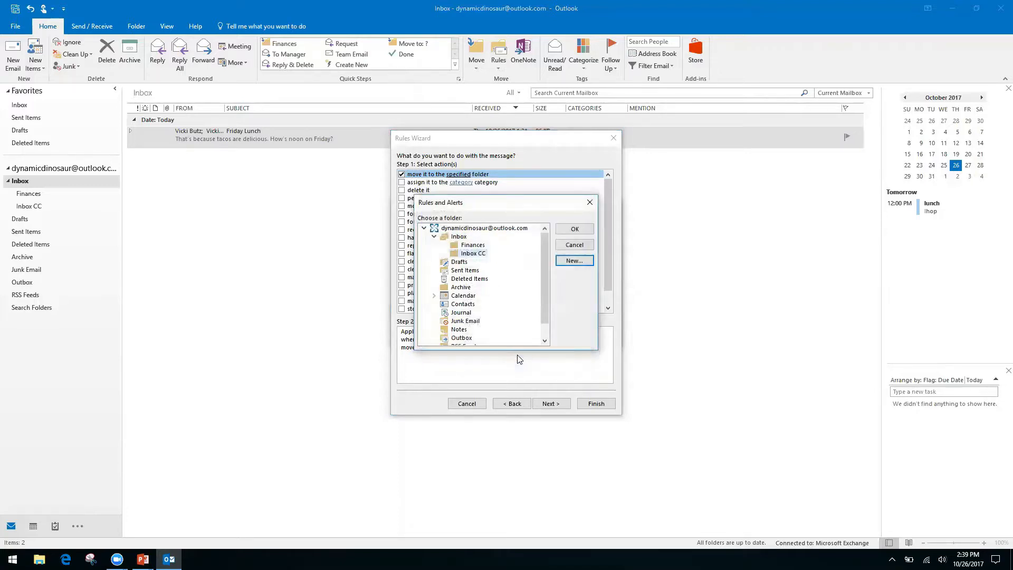
left_click(570, 230)
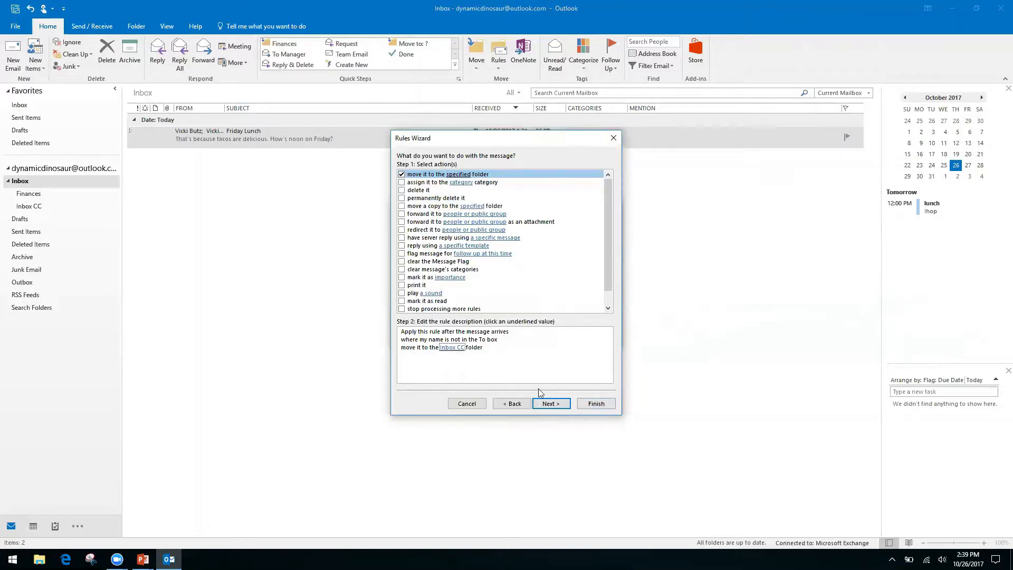
Try the 'except if from people or public group' exception, cancel it, and leave no exceptions
left_click(564, 407)
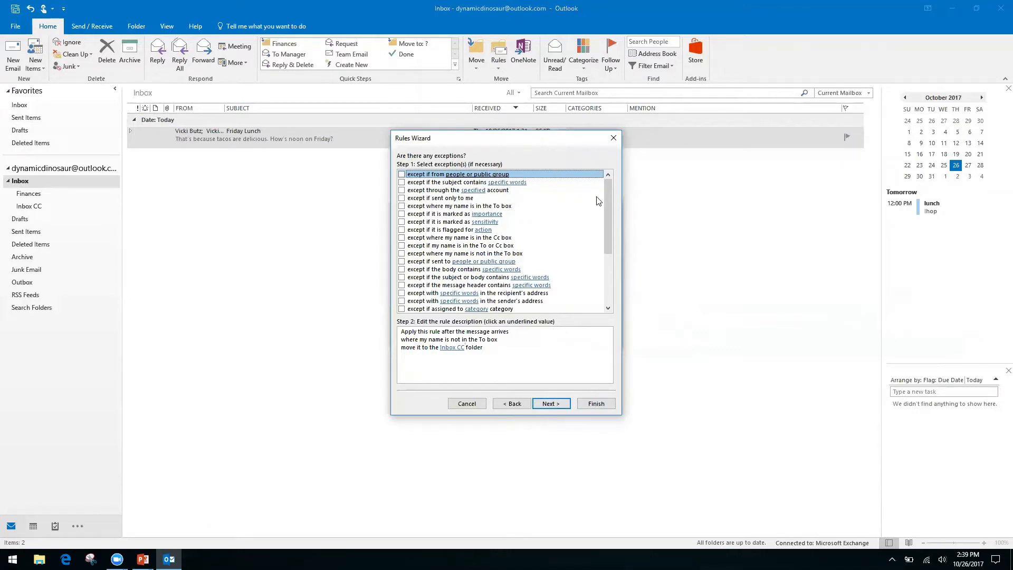
left_click(452, 347)
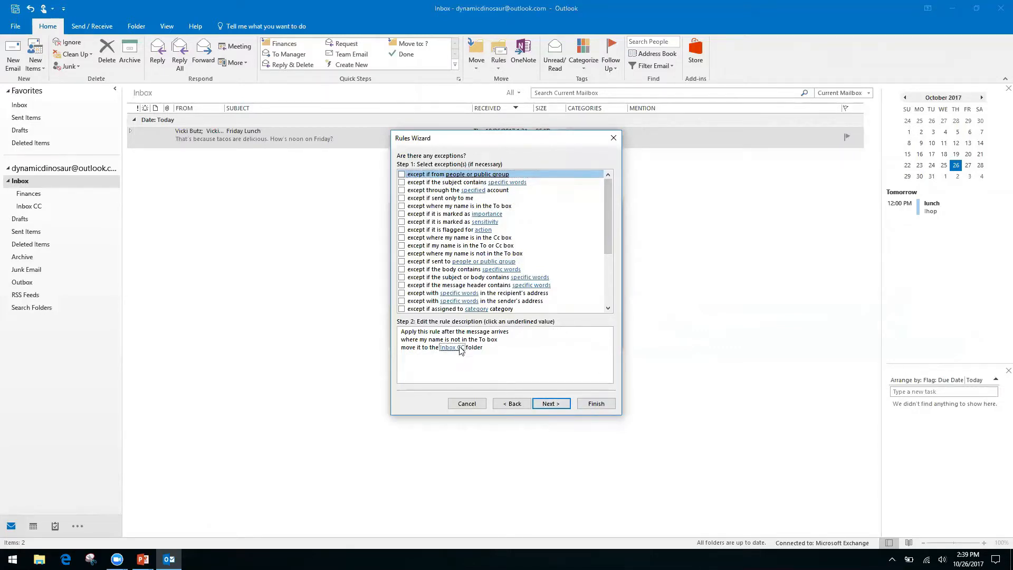
left_click(402, 175)
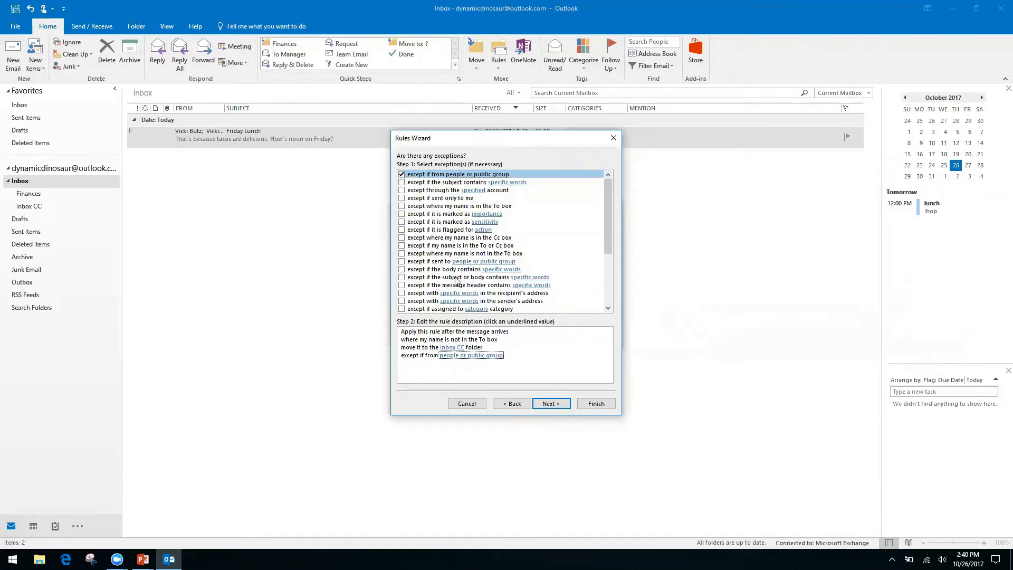
left_click(447, 358)
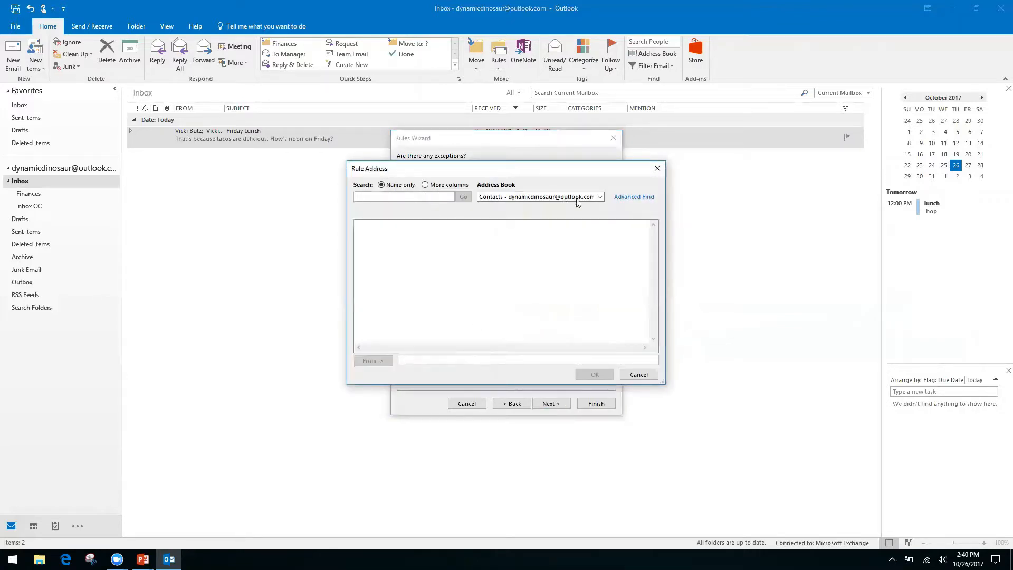
left_click(600, 198)
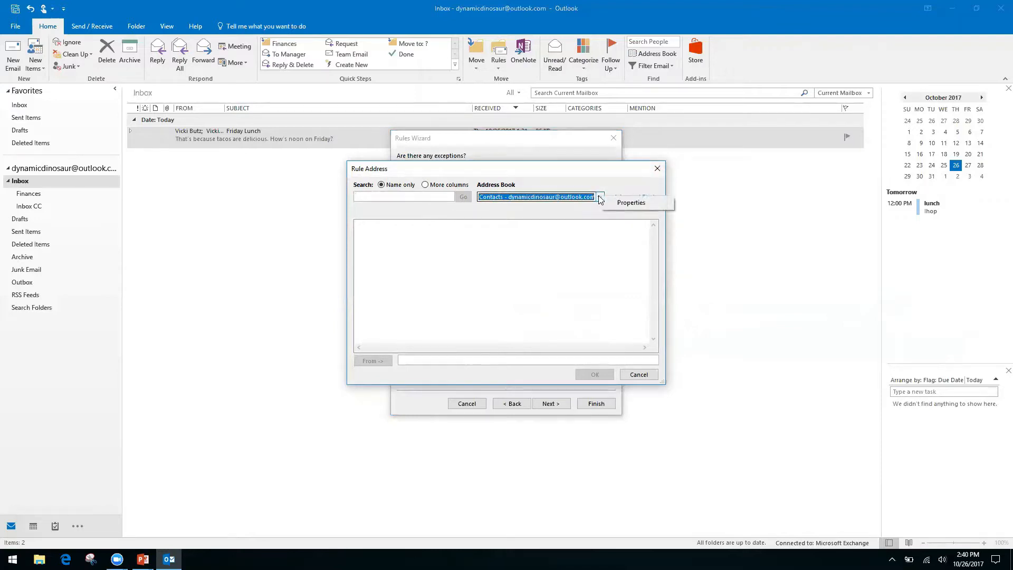
left_click(657, 168)
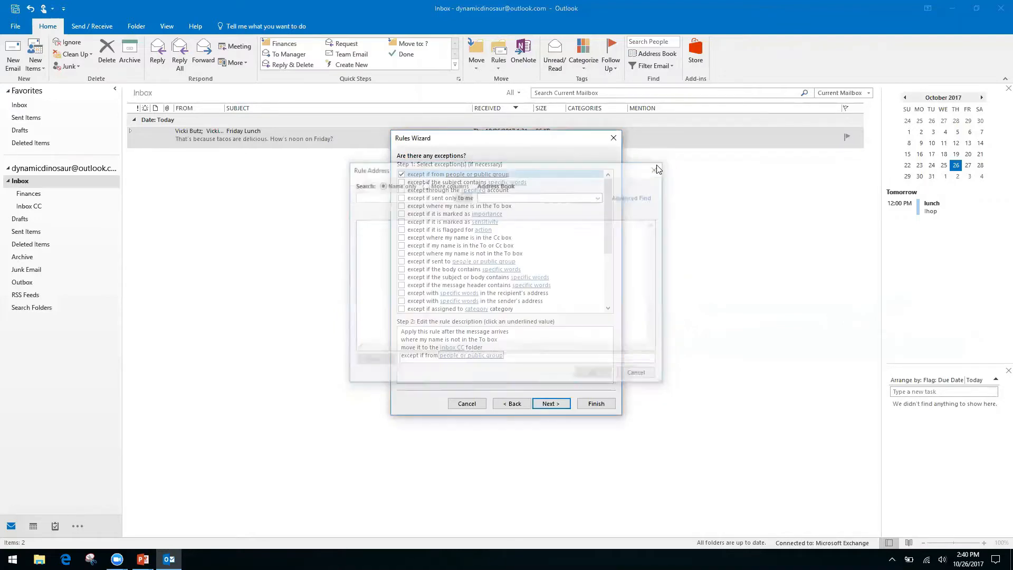
left_click(402, 174)
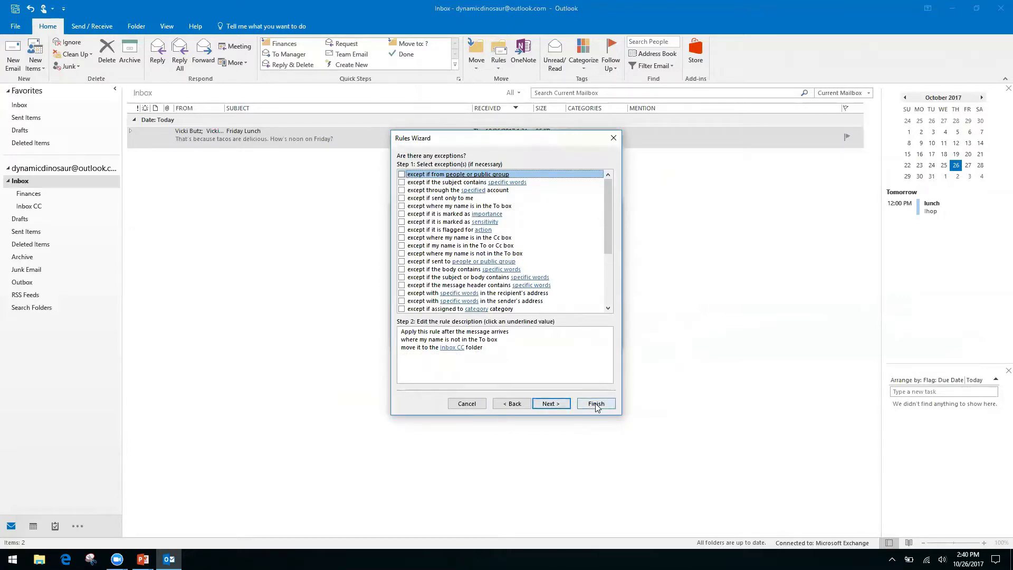
Finish the rule with 'Run this rule now' enabled for existing Inbox messages
left_click(552, 404)
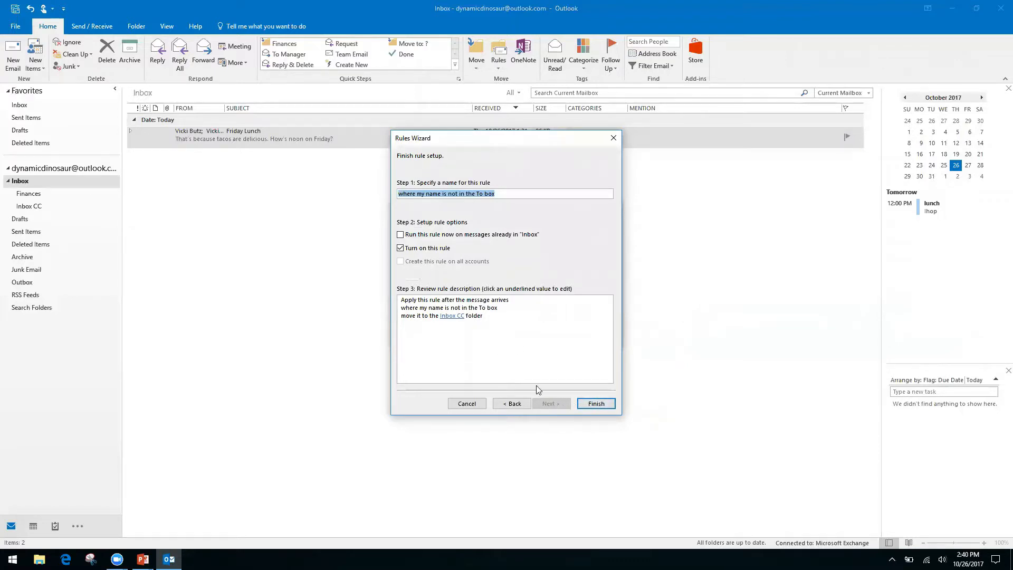
left_click(400, 236)
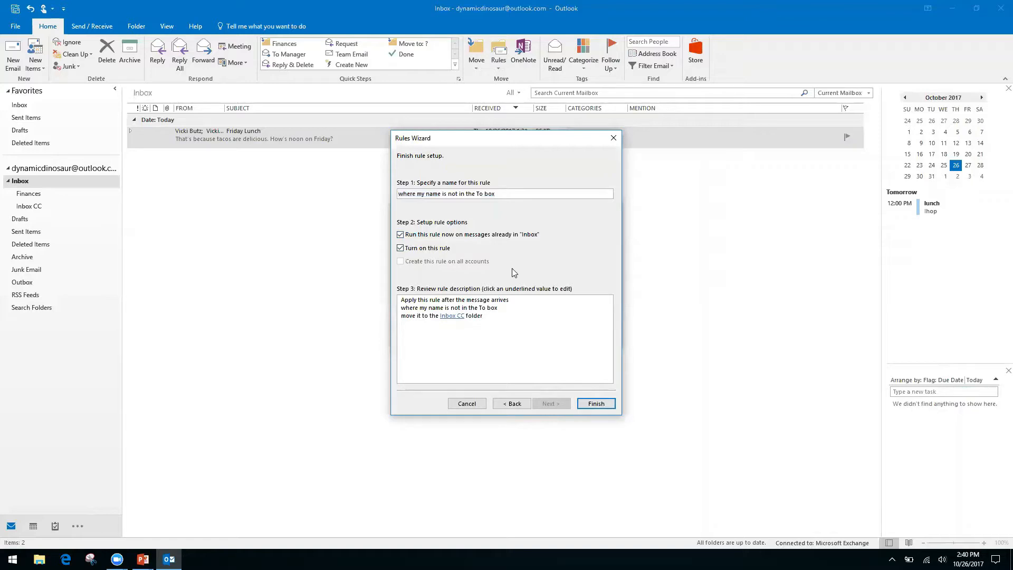
left_click(596, 404)
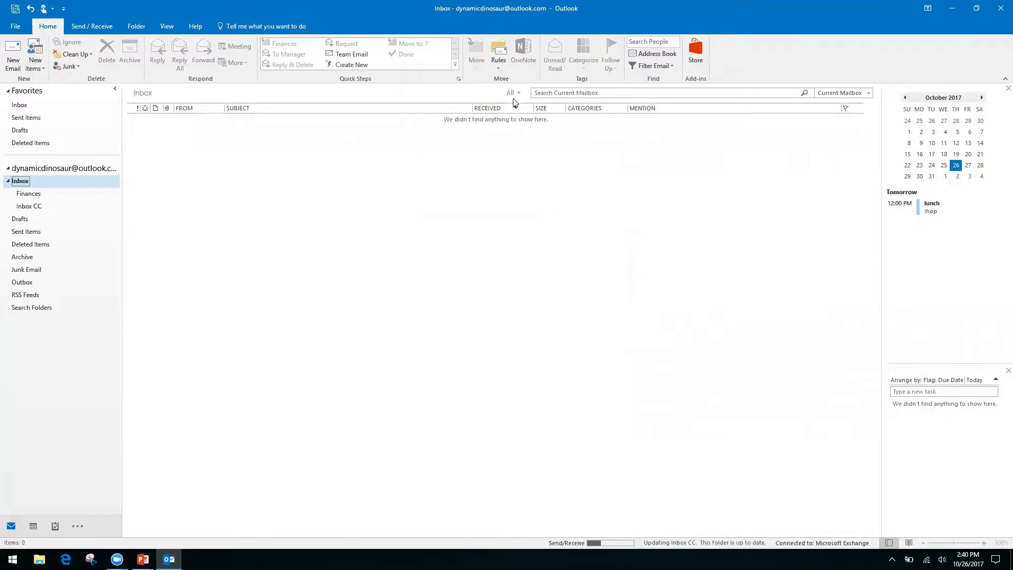
Confirm the Inbox CC rule is listed in Manage Rules & Alerts
left_click(499, 58)
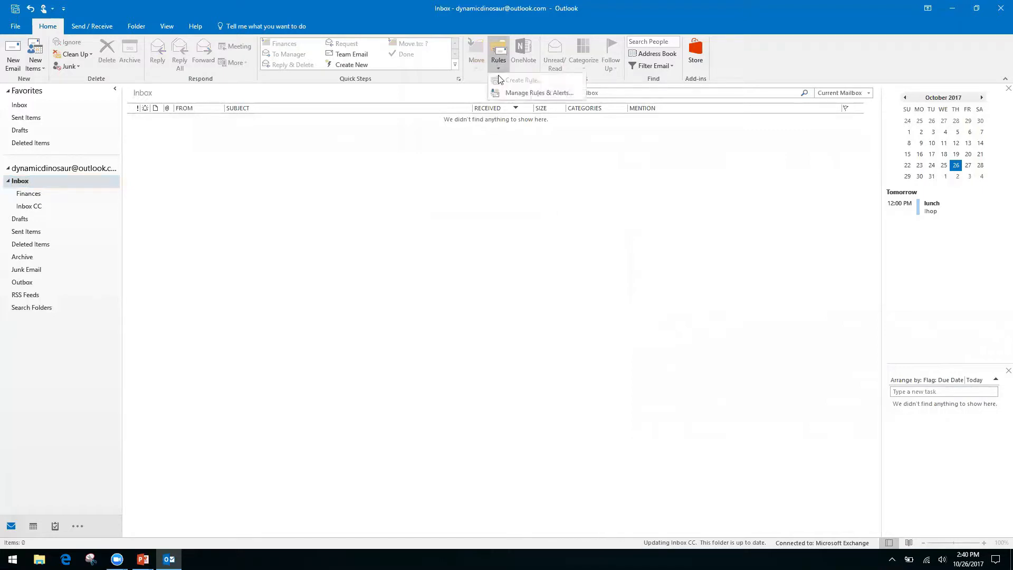
left_click(524, 94)
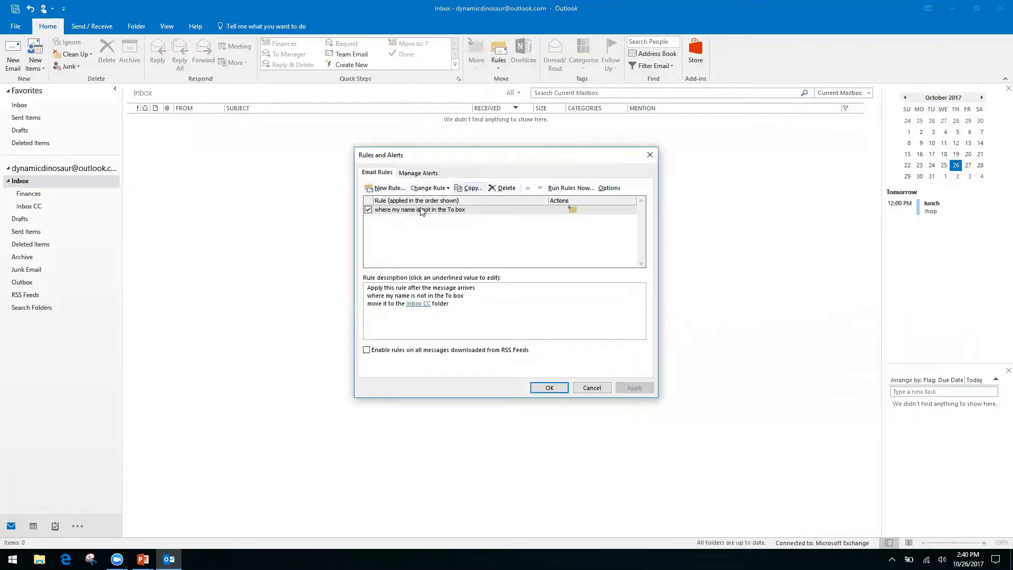
left_click(592, 388)
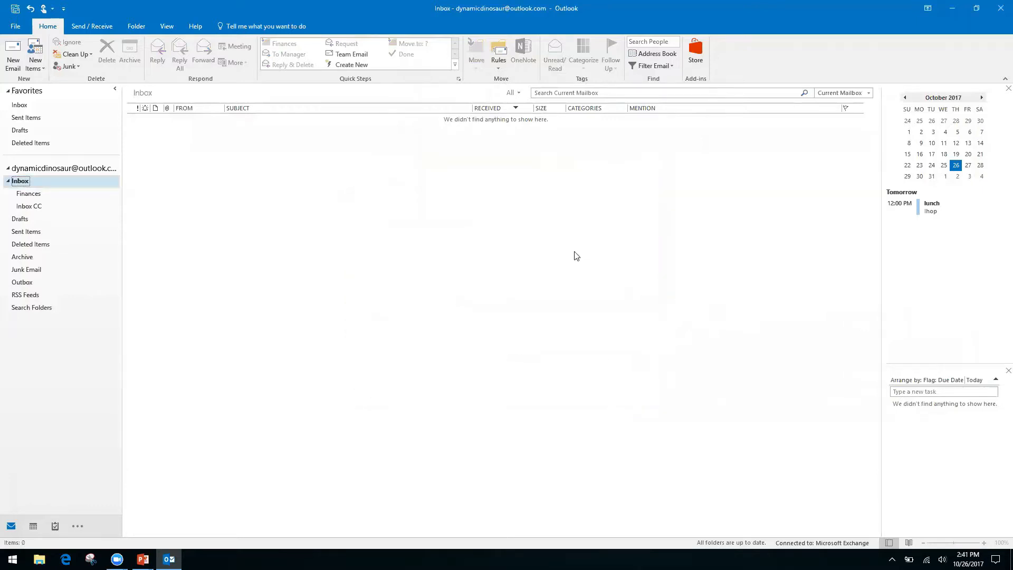
left_click(499, 67)
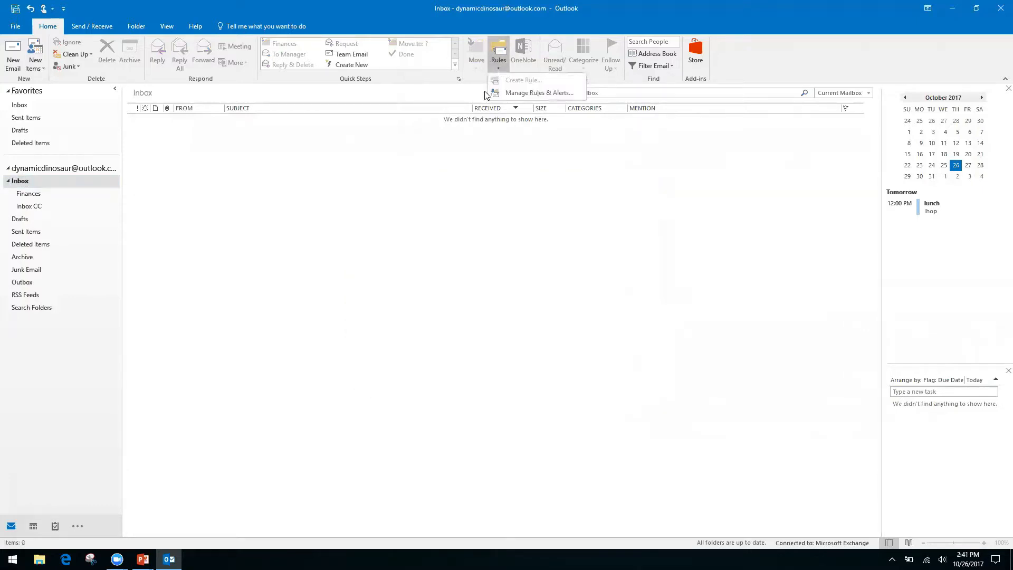
left_click(442, 166)
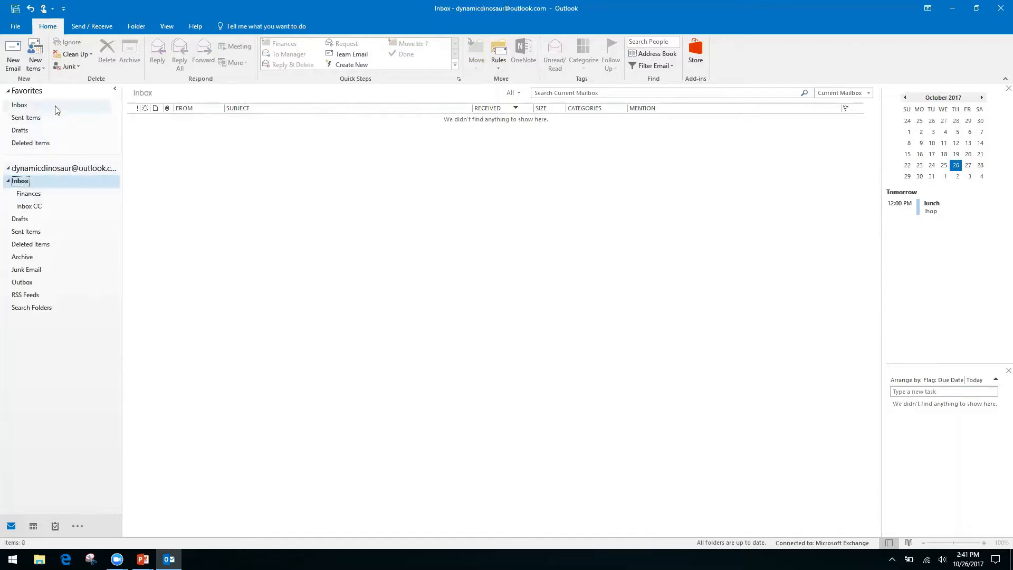
Open the Inbox CC folder to see the moved Friday Lunch messages
left_click(61, 168)
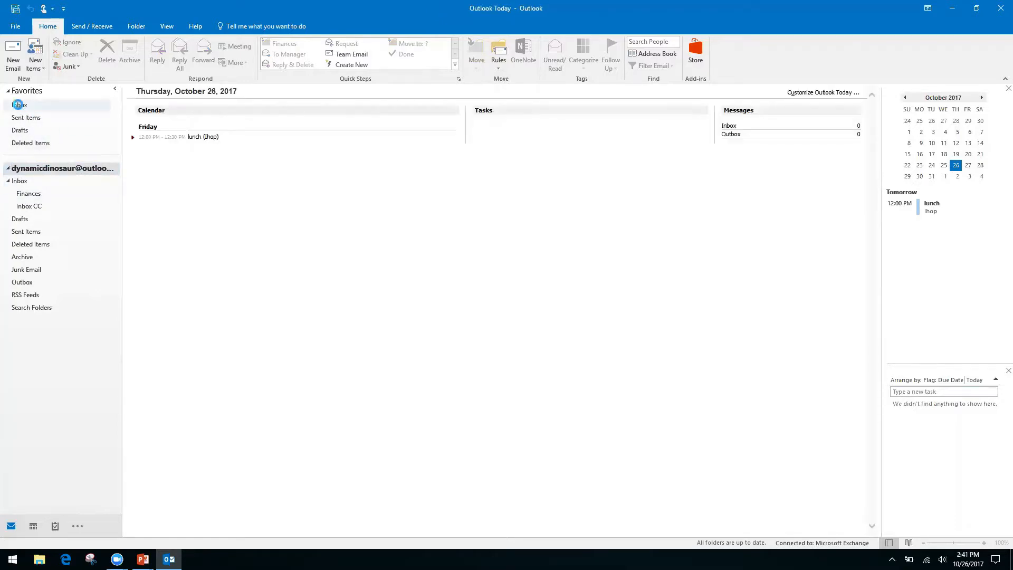
left_click(18, 105)
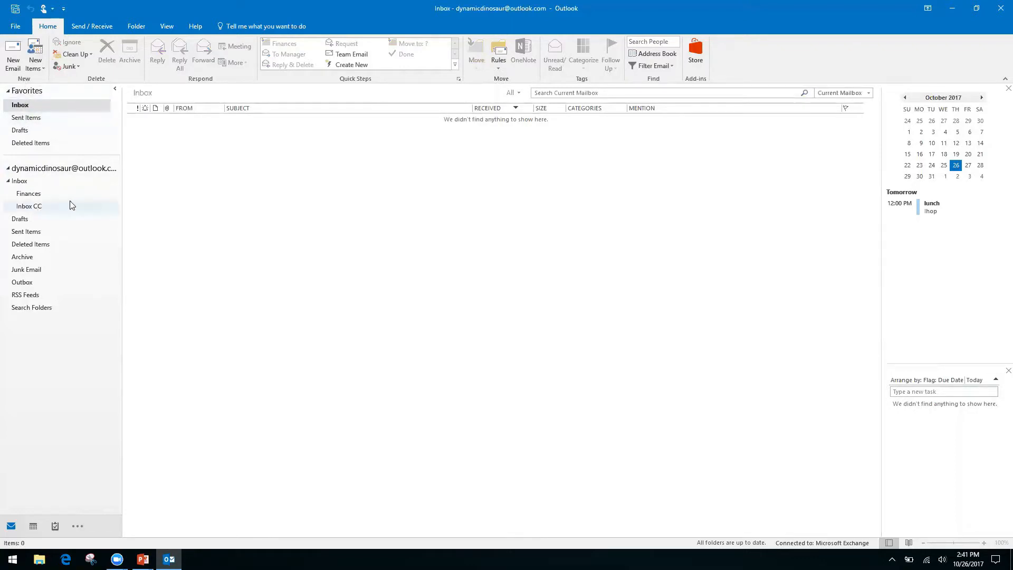
left_click(19, 181)
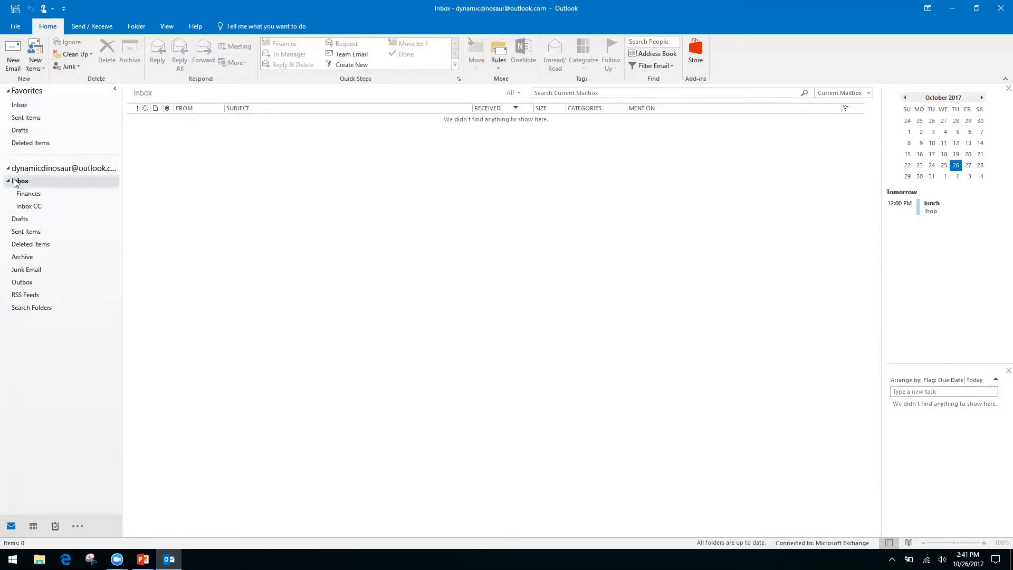
left_click(26, 207)
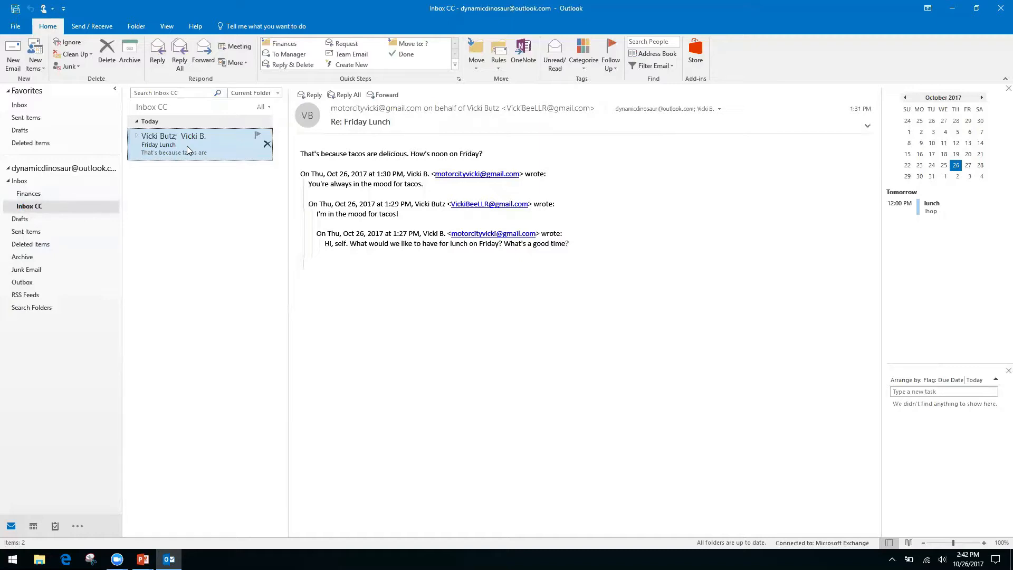
right_click(32, 309)
left_click(48, 369)
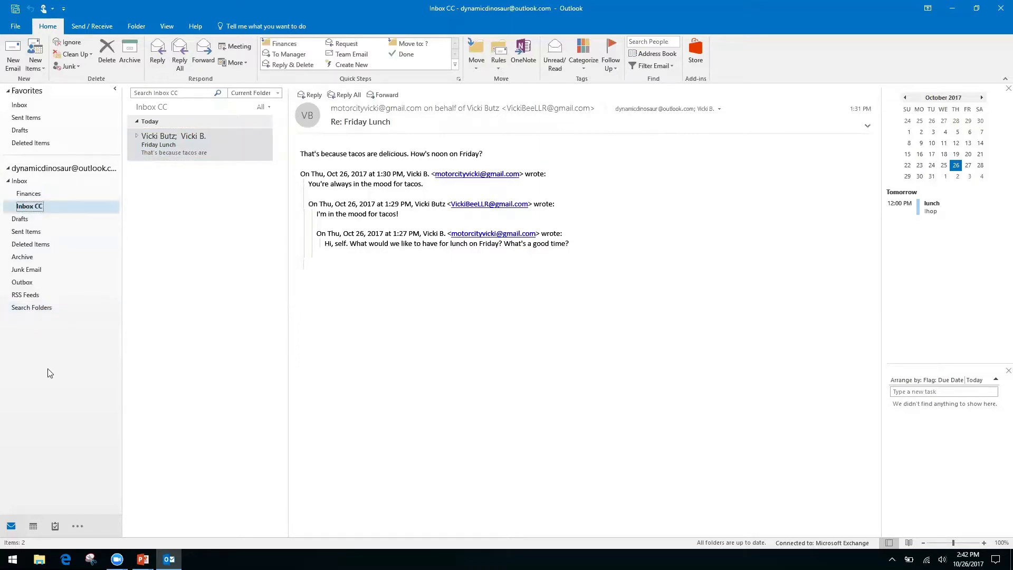
right_click(31, 311)
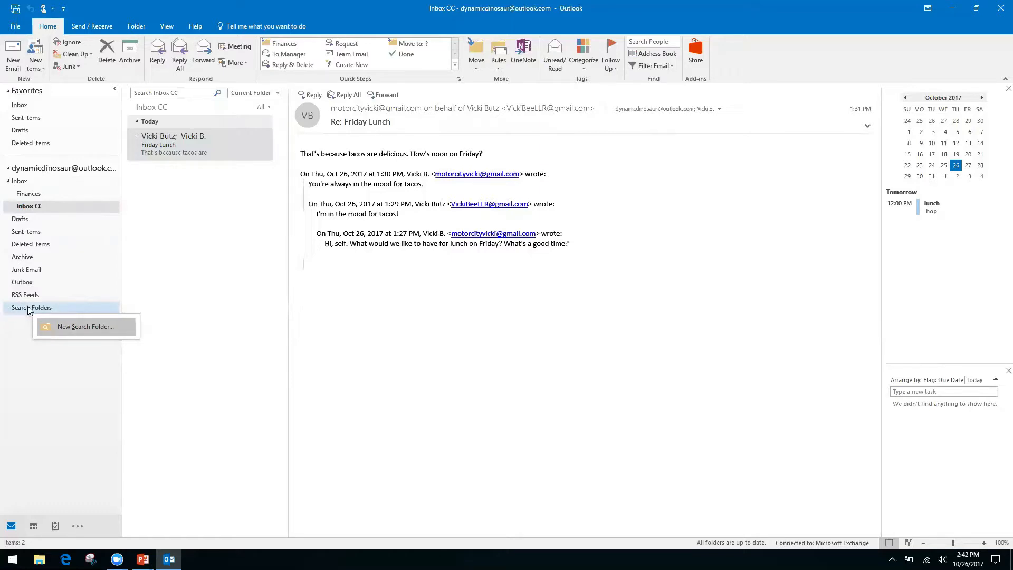
left_click(11, 335)
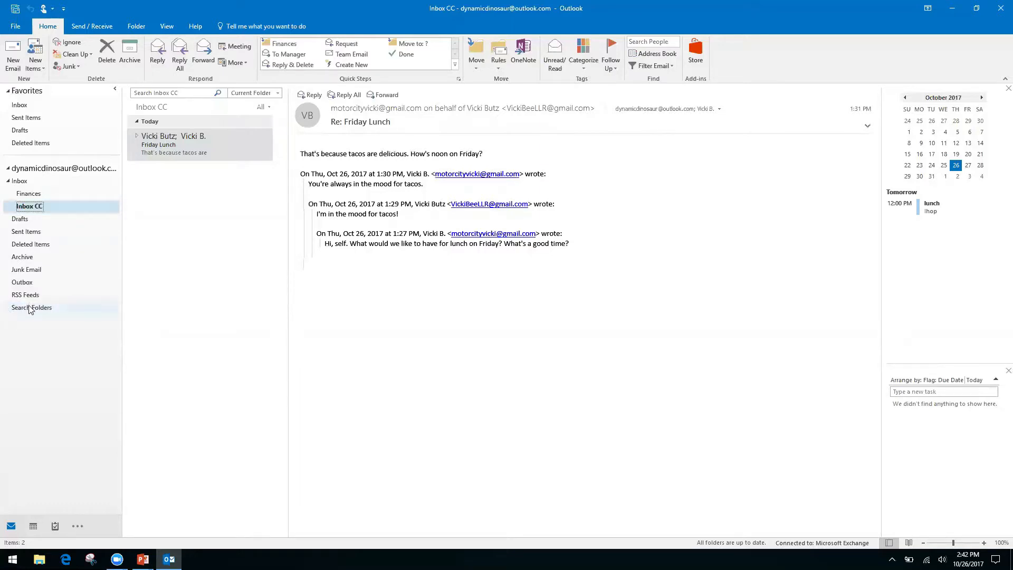
right_click(73, 309)
Start a New Search Folder of type 'Create a custom Search Folder' and open its settings
left_click(87, 314)
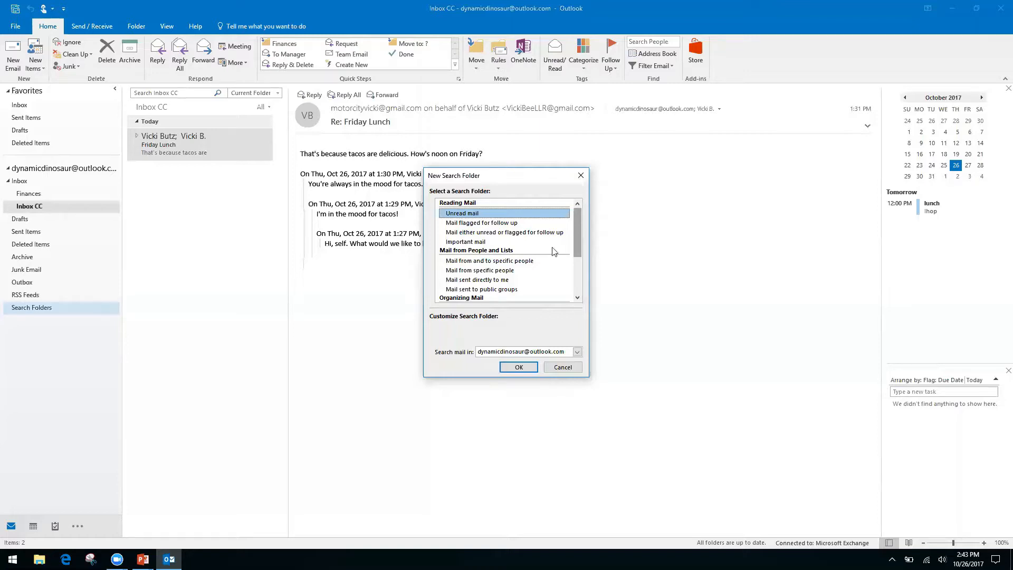
left_click(473, 271)
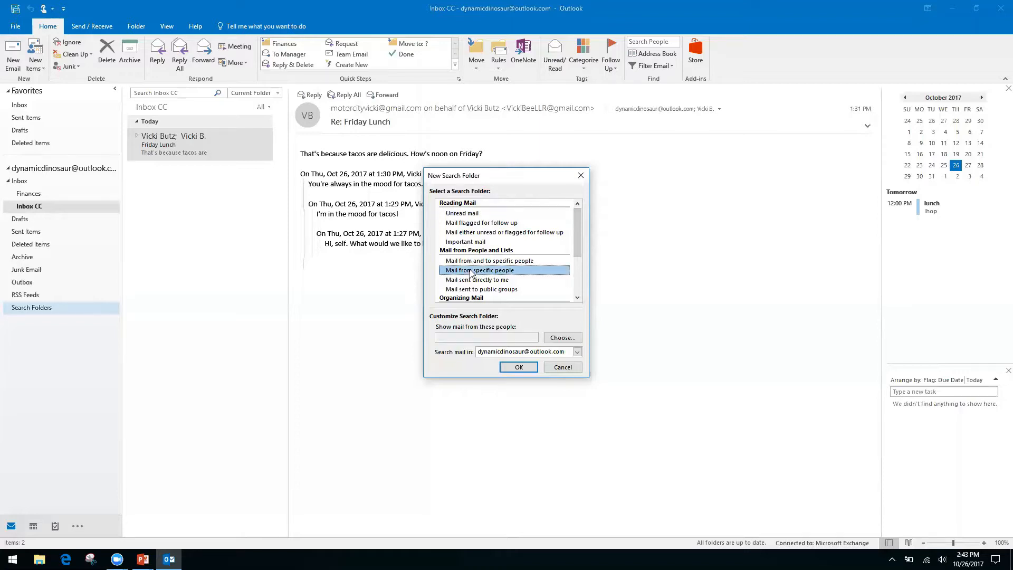
left_click(470, 283)
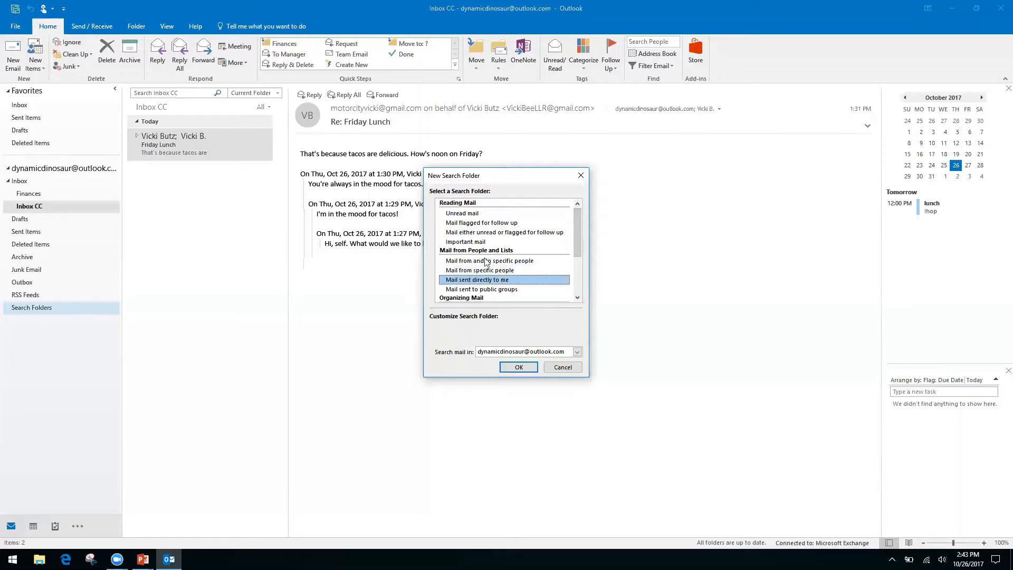
left_click_drag(574, 238, 574, 284)
left_click(504, 290)
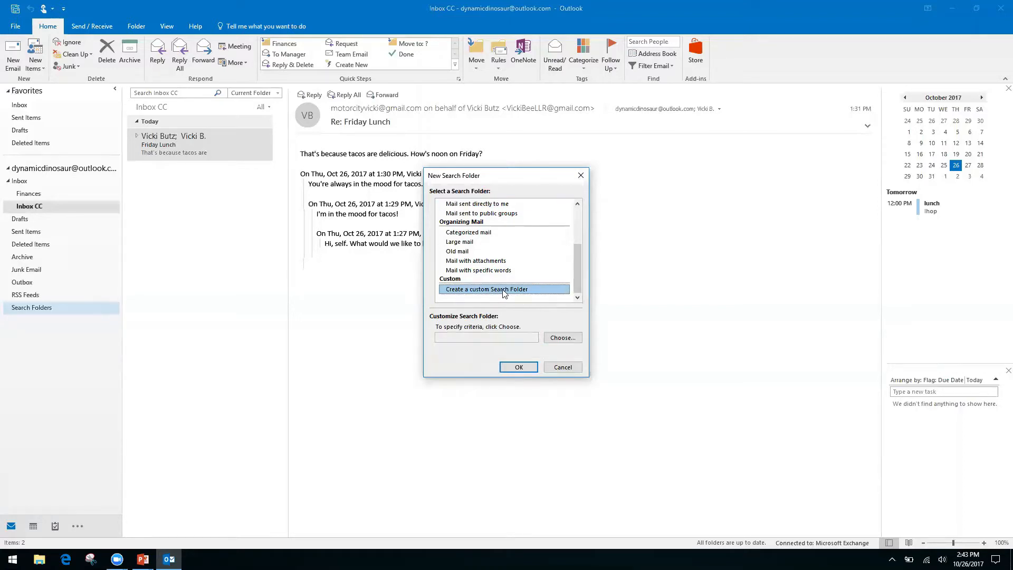
left_click(477, 340)
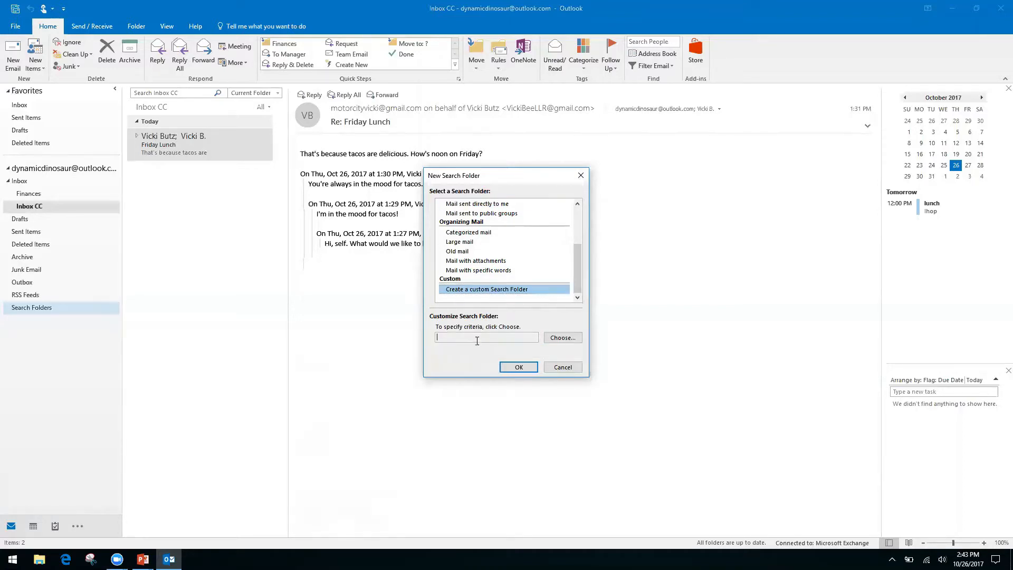
left_click(560, 338)
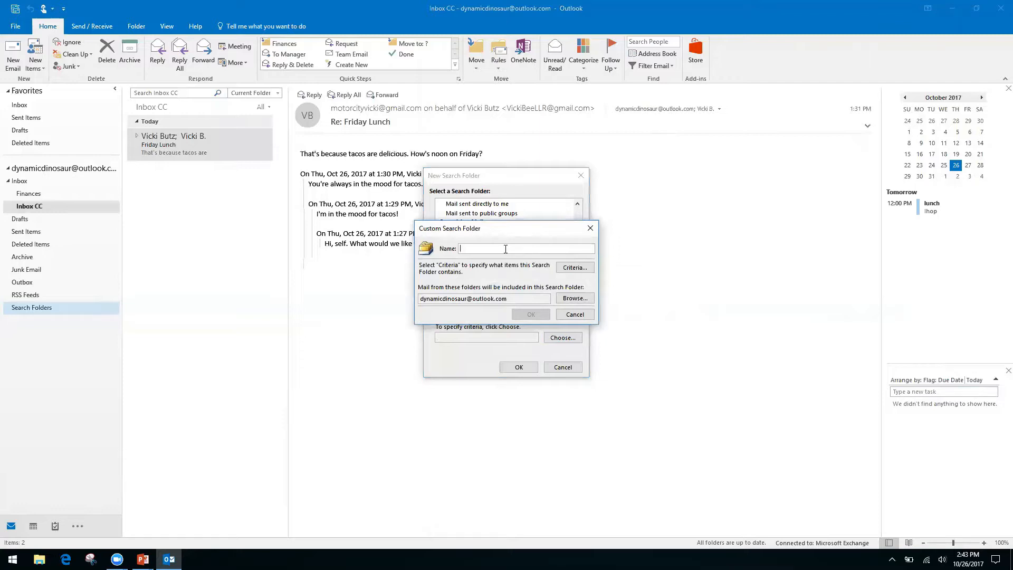
Name the custom search folder 'Invoices from Client A' and create it without criteria
type("Invoices from ")
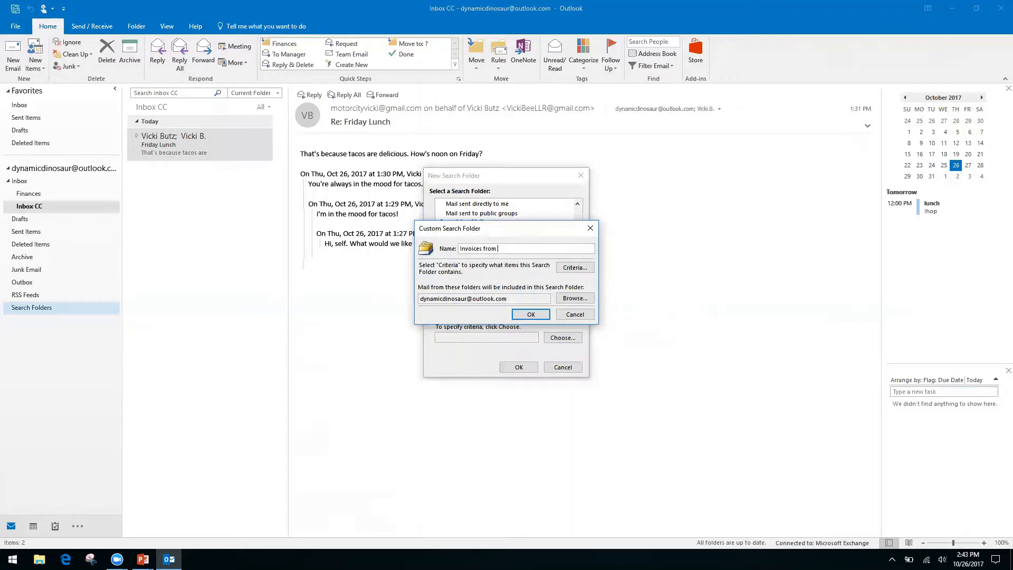
type("Client A")
left_click(531, 315)
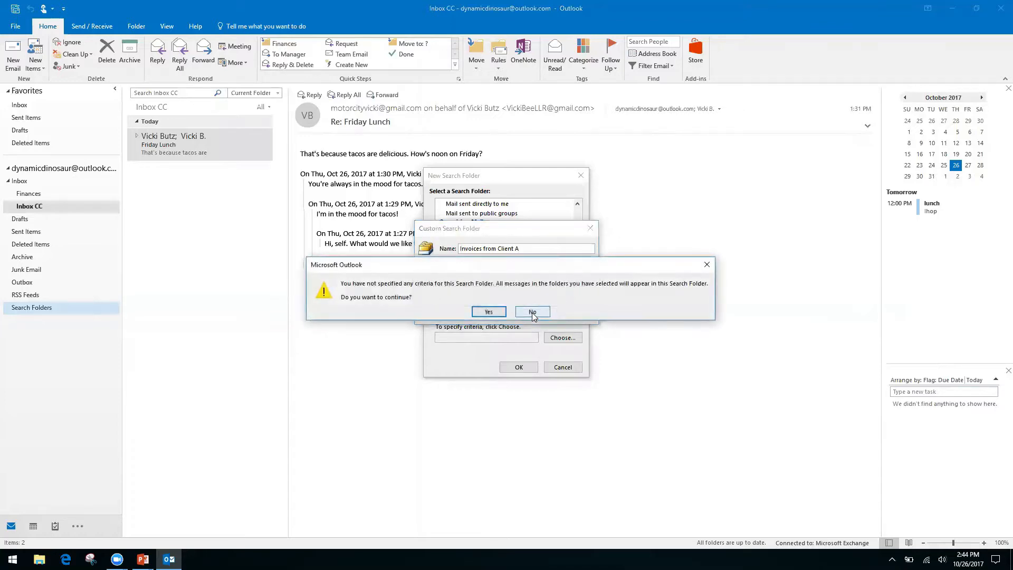
left_click(489, 312)
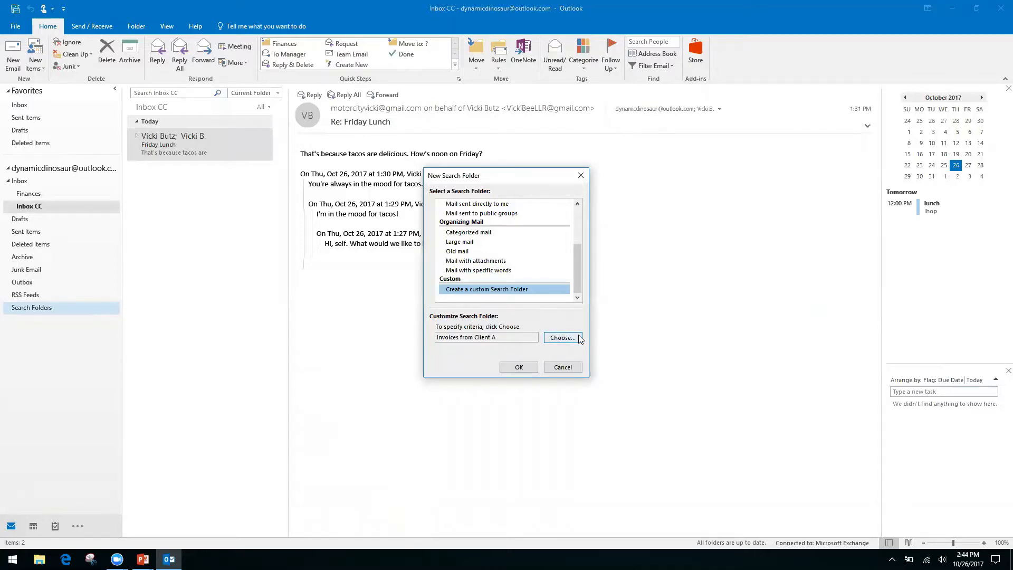
left_click(519, 368)
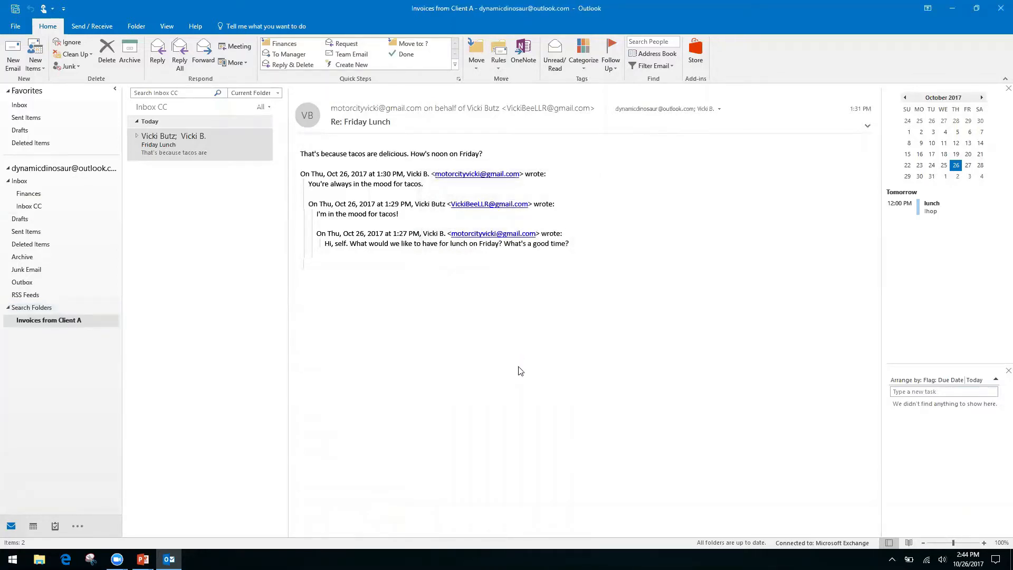
View the 7 items in Invoices from Client A, then go back to Inbox CC
left_click(52, 321)
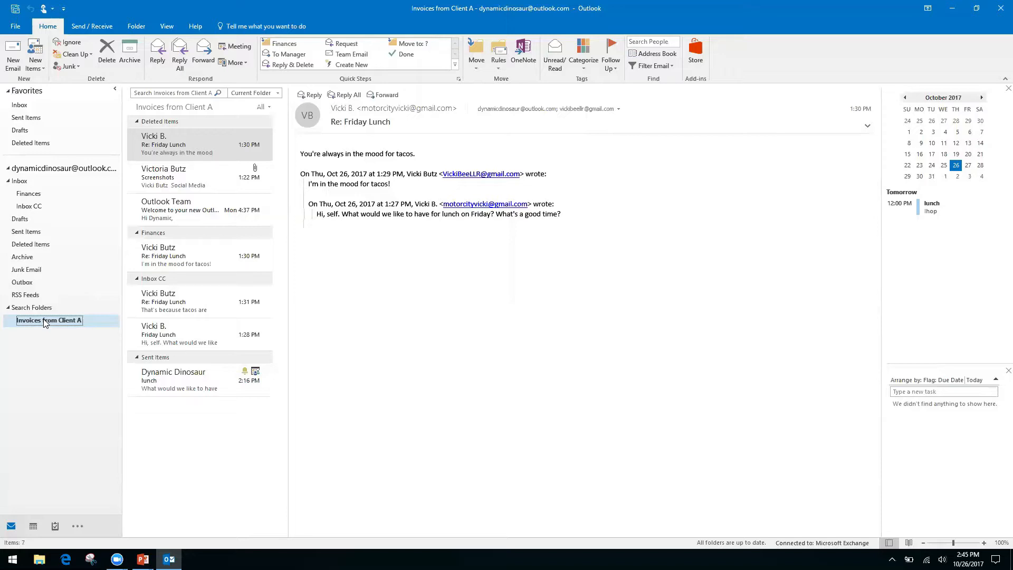
left_click(33, 206)
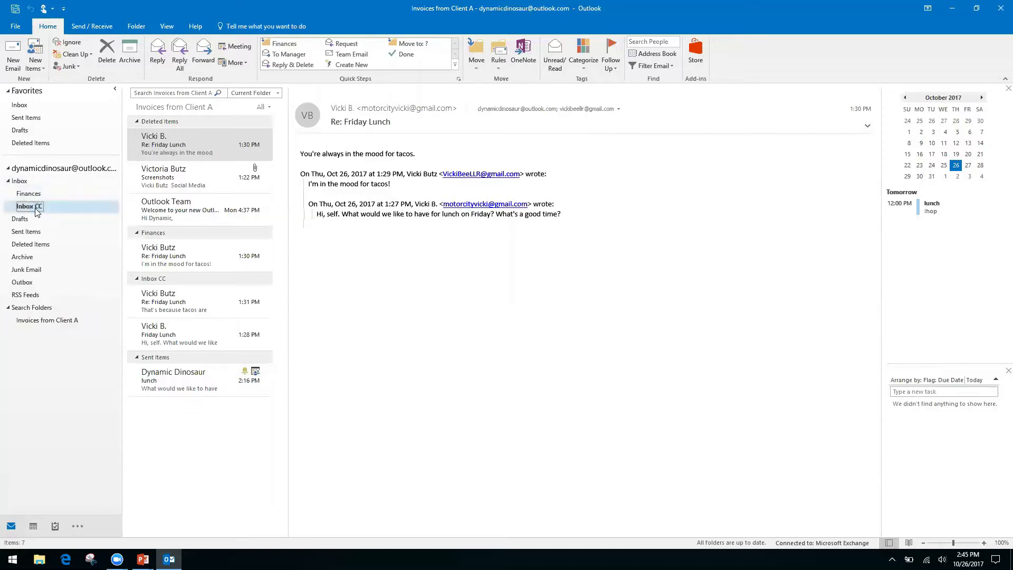
Reselect the Inbox CC folder after trying the search box, then switch to the PowerPoint slide show
left_click(170, 92)
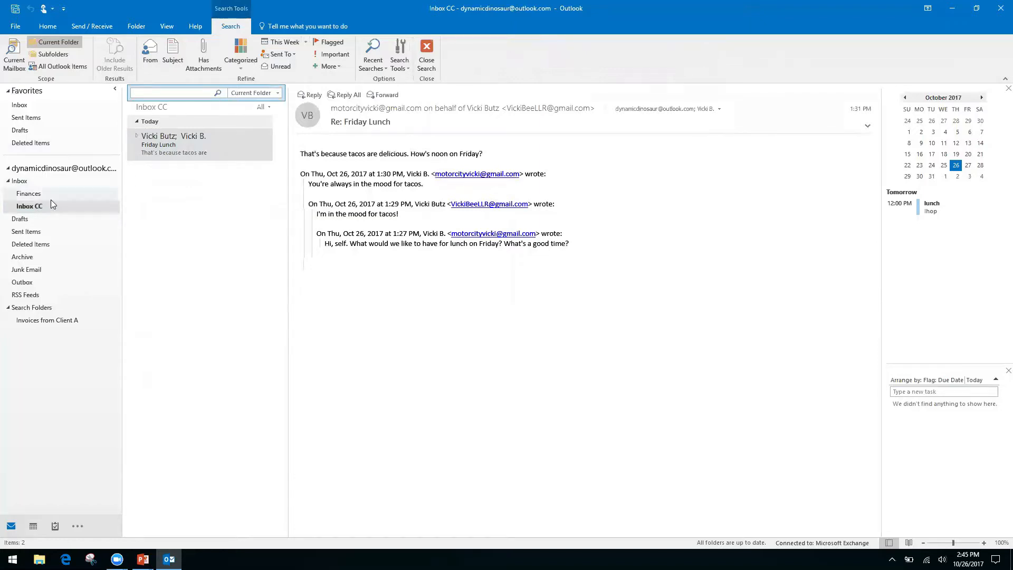
left_click(20, 181)
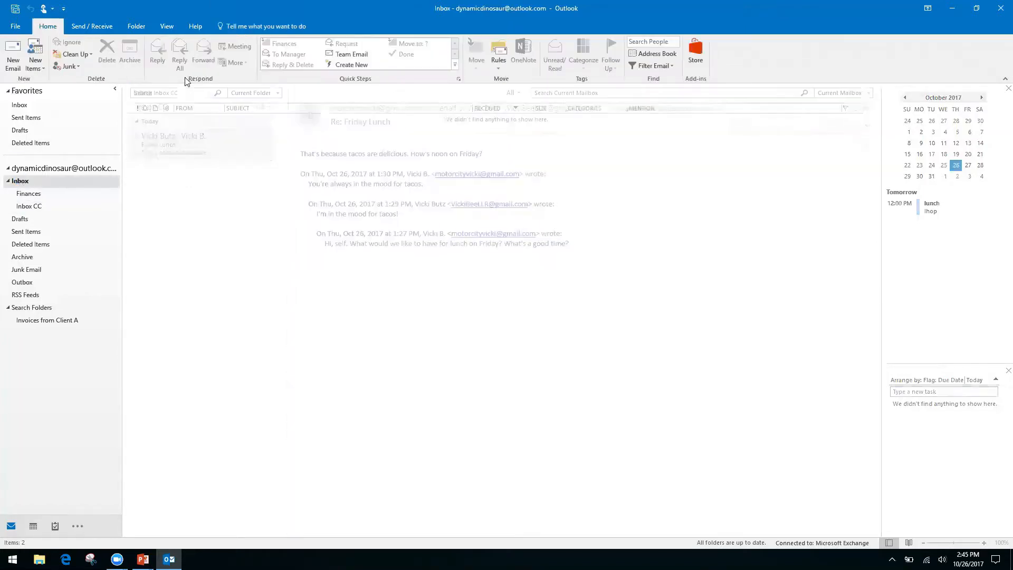
left_click(36, 206)
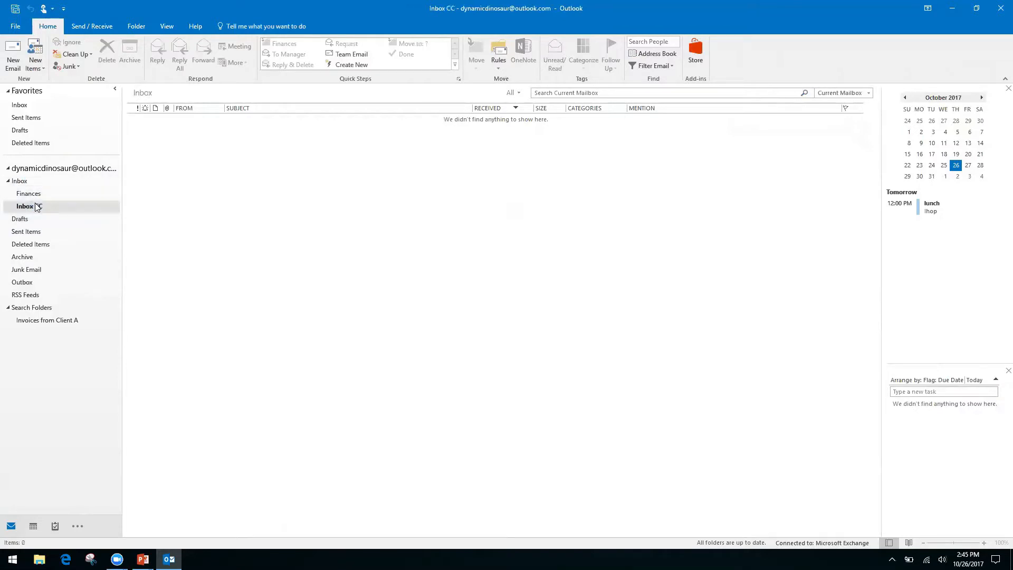
right_click(181, 94)
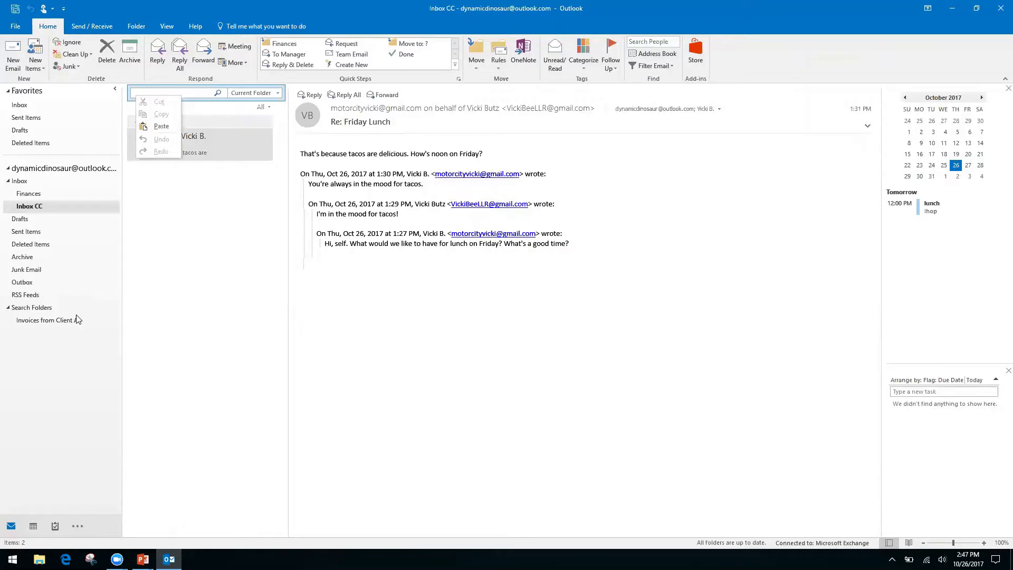
left_click(403, 334)
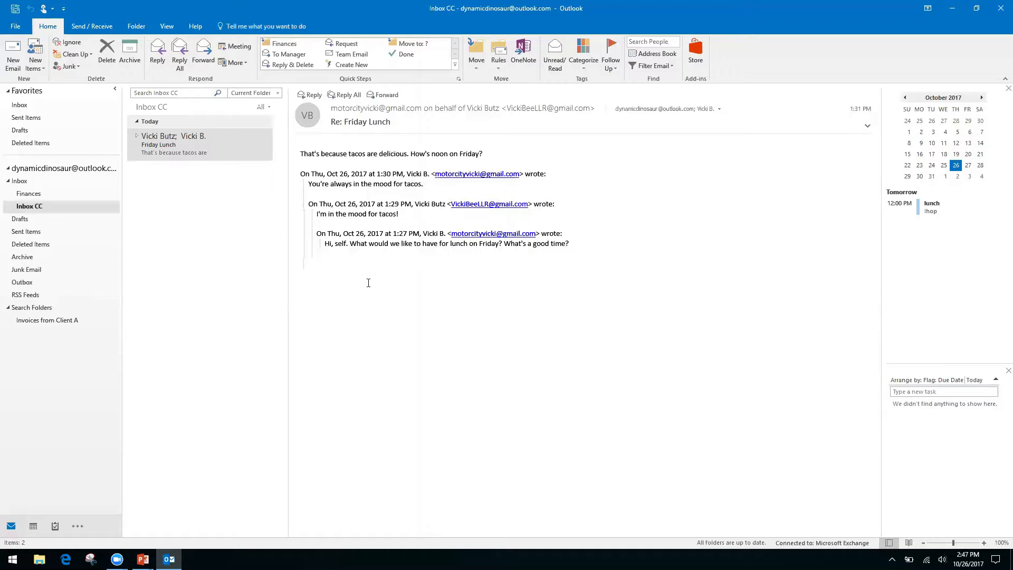
key("alt+Tab")
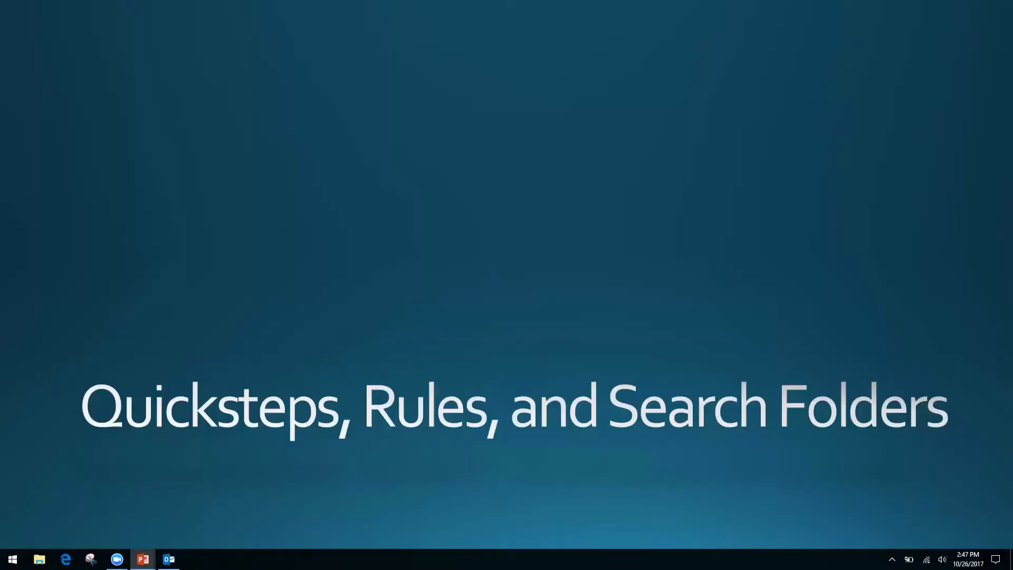
Advance the slide show to Forms, Templates, and Quick Parts and return to Outlook
key("Right")
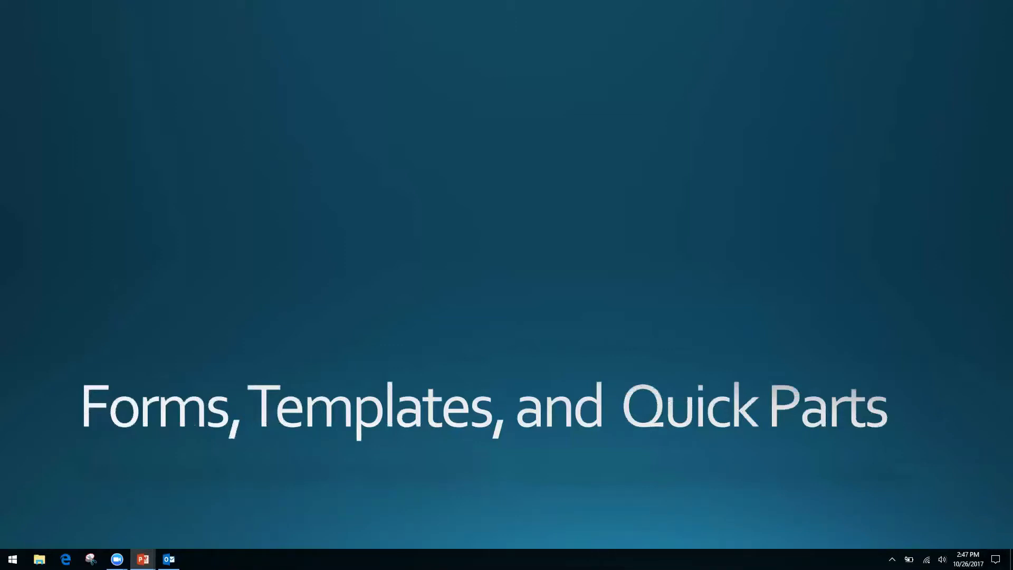
key("alt+Tab")
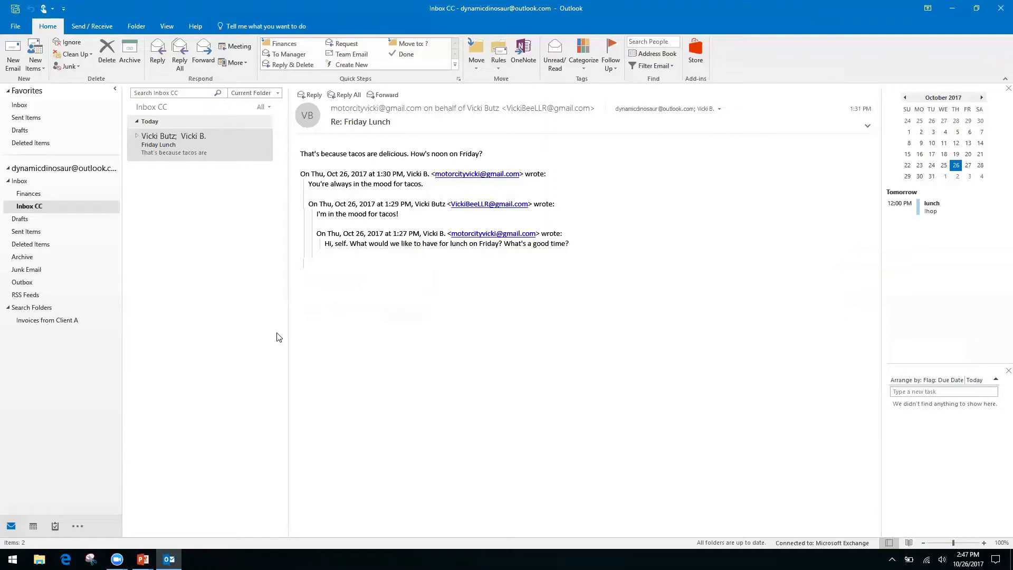
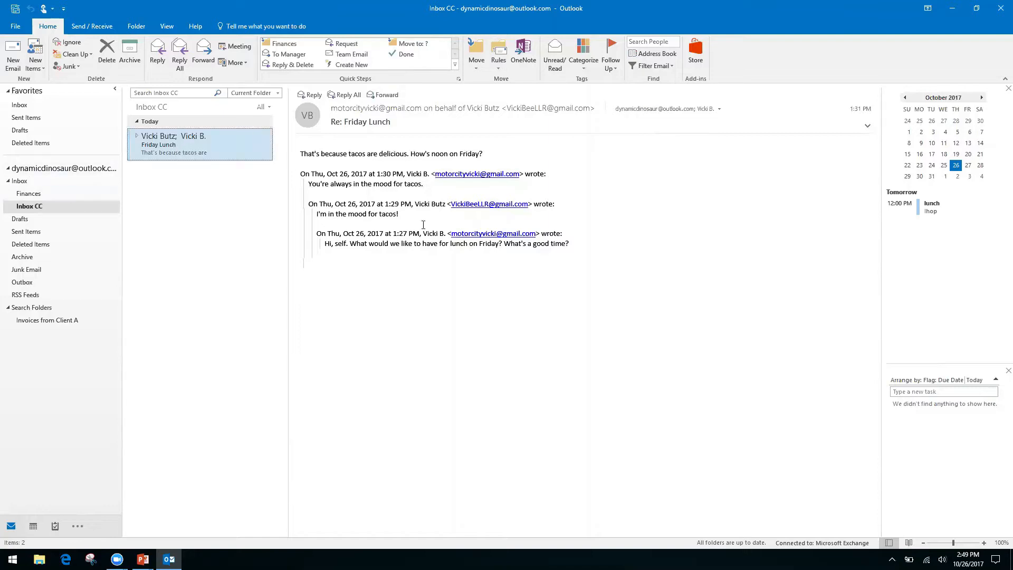
Bring up the shortcut menu on the message text twice, then dismiss it
right_click(393, 245)
right_click(344, 233)
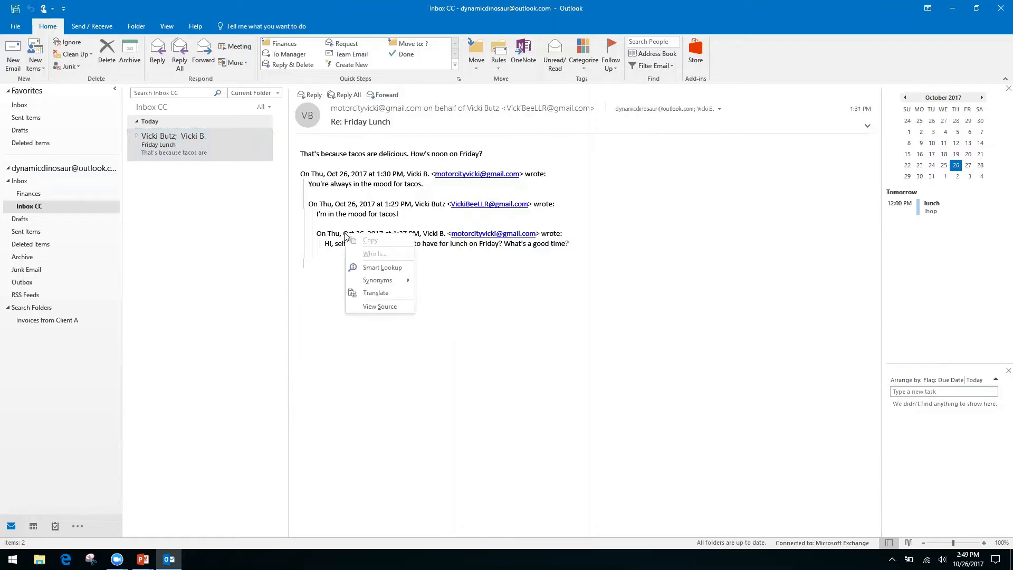
left_click(743, 63)
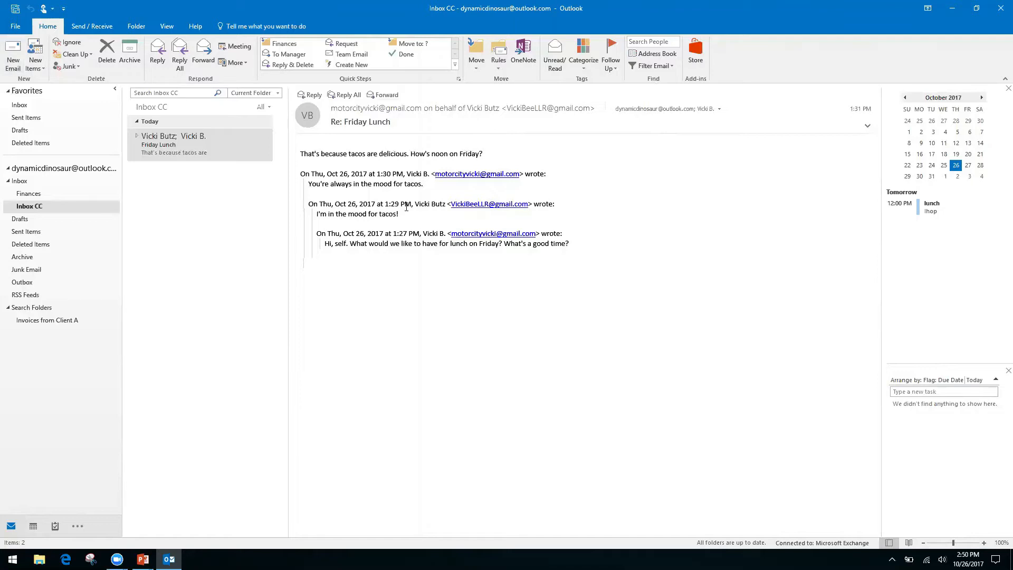
Start a new email with the subject 'Monthly Report'
left_click(13, 56)
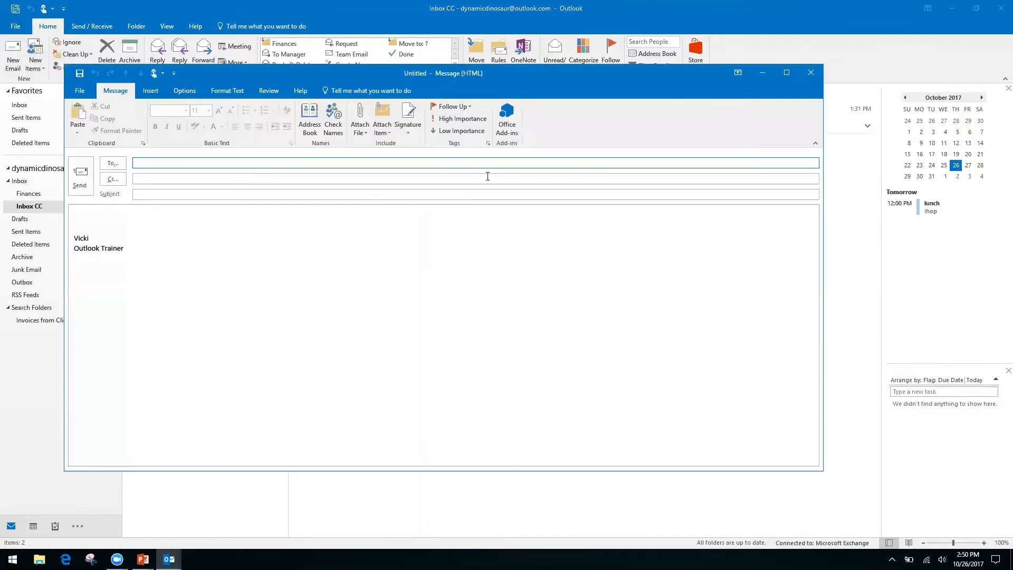
left_click(101, 217)
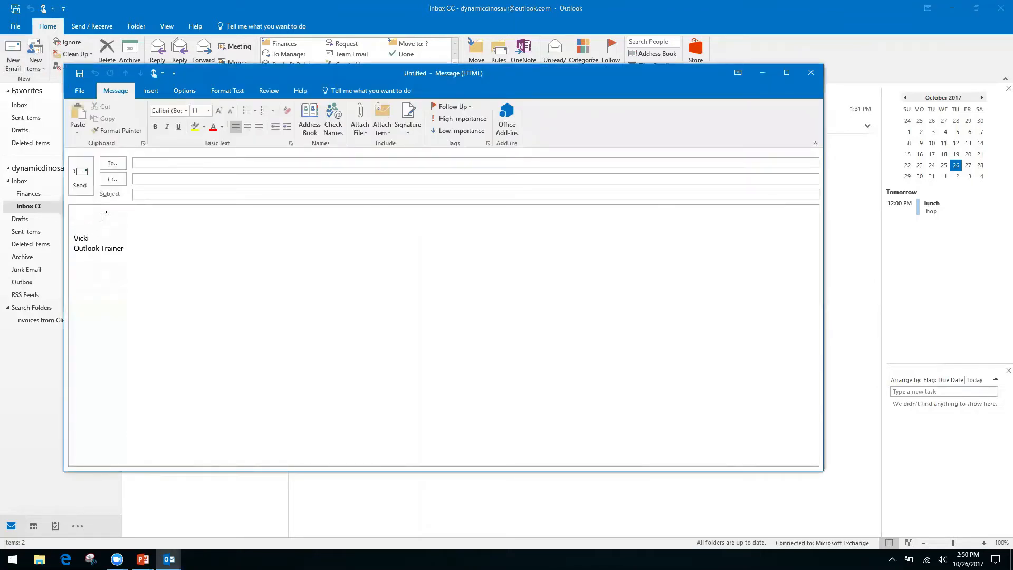
left_click(176, 195)
type("Monthly Report")
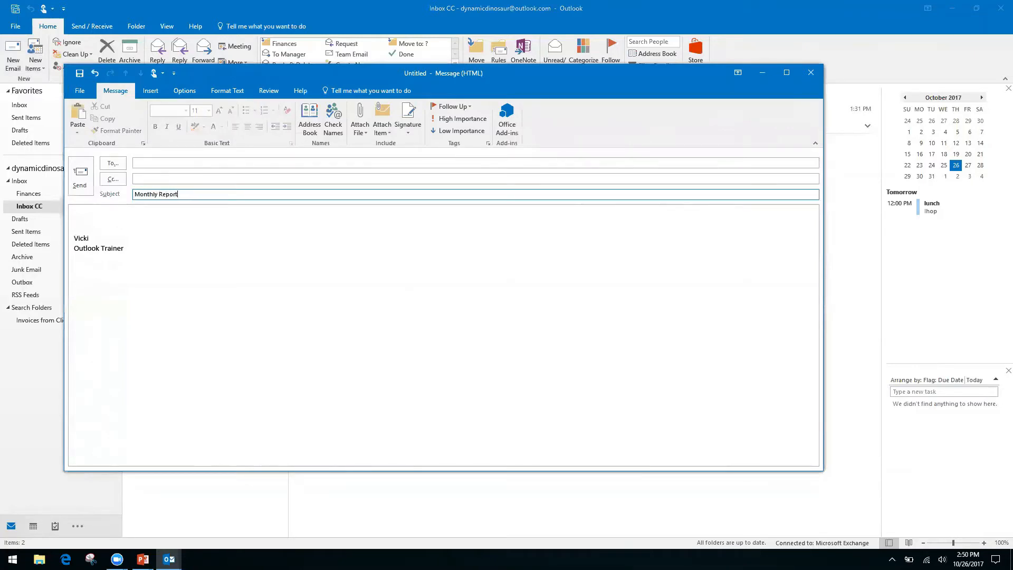
Write 'Month', 'Date', a blank line, and 'Information, see spreadsheet' in the body
left_click(100, 214)
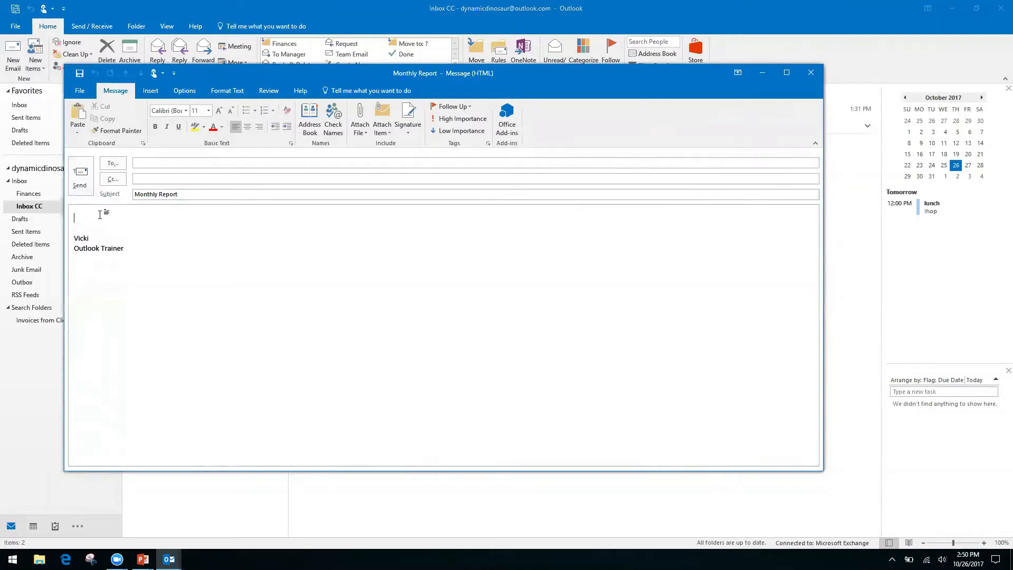
type("Month")
key("Return")
type("Date")
key("Return")
key("Return")
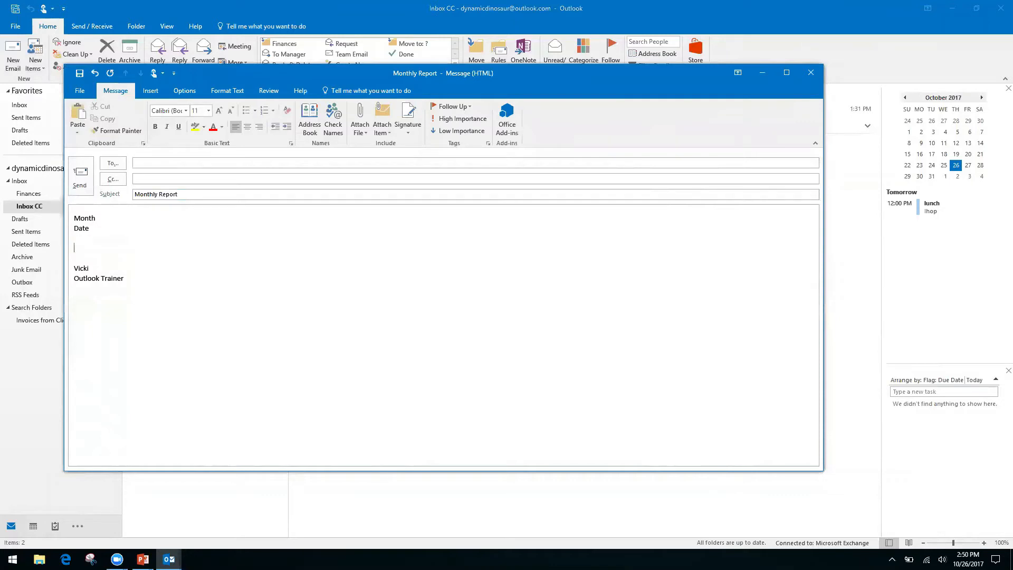
type("Information, see spreadsheet")
Save the Monthly Report message as an HTML file through Save As
left_click(74, 91)
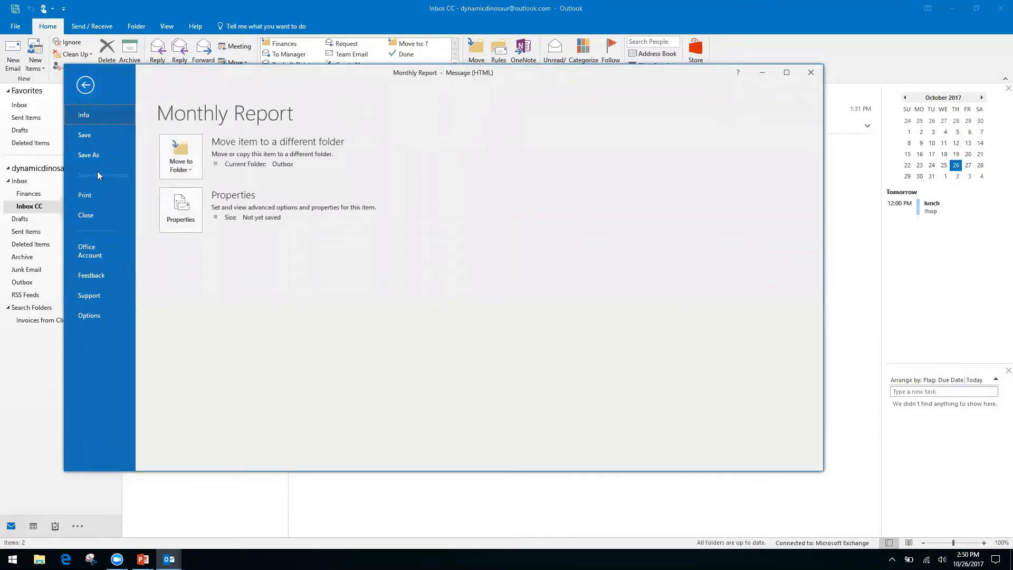
left_click(93, 154)
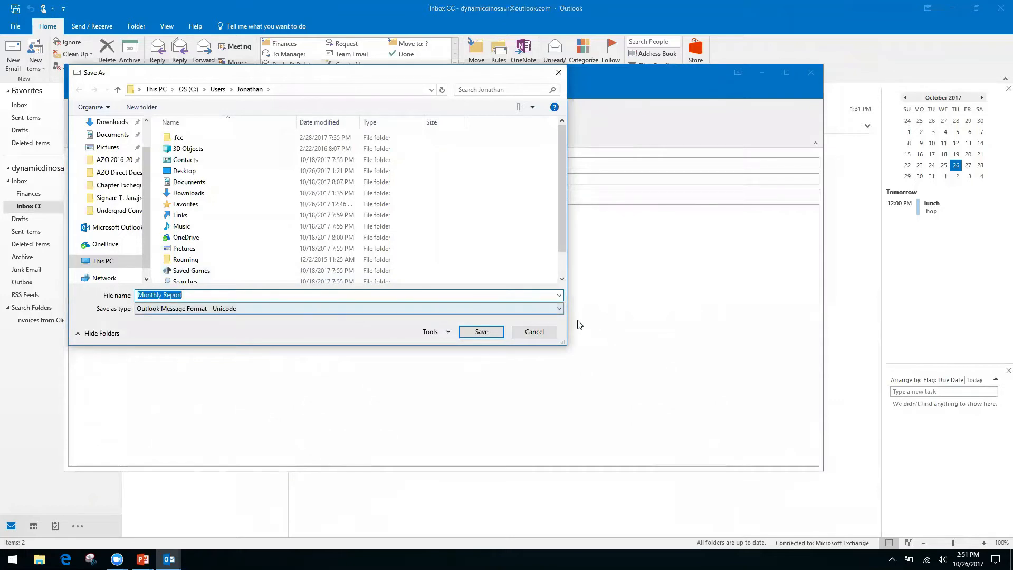
left_click(520, 311)
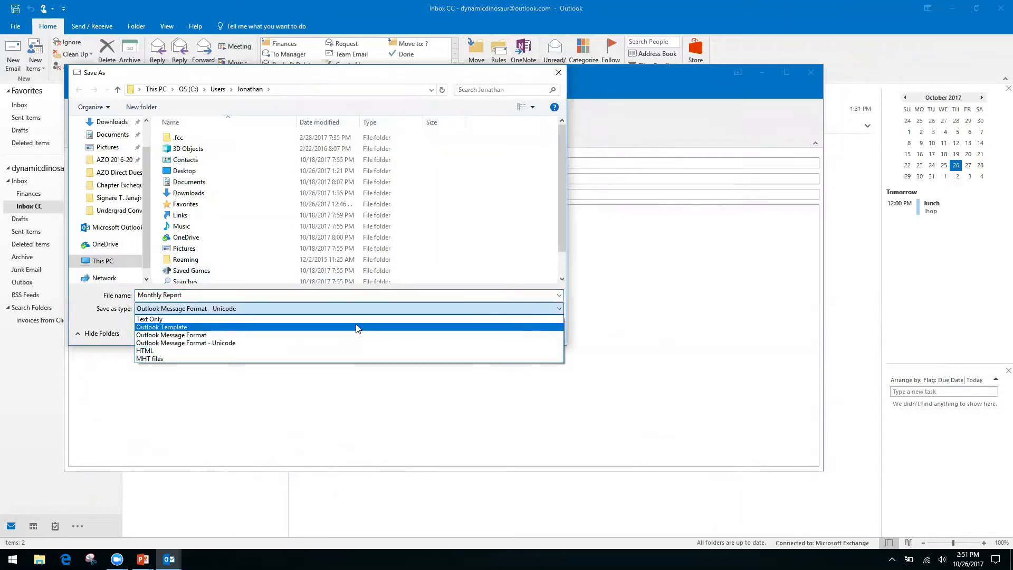
left_click(172, 351)
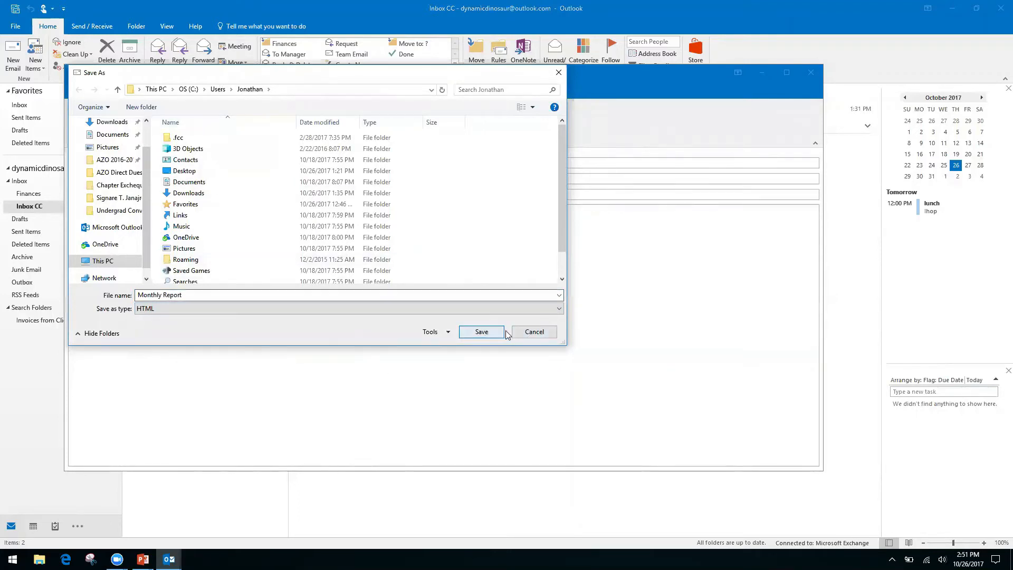
left_click(535, 332)
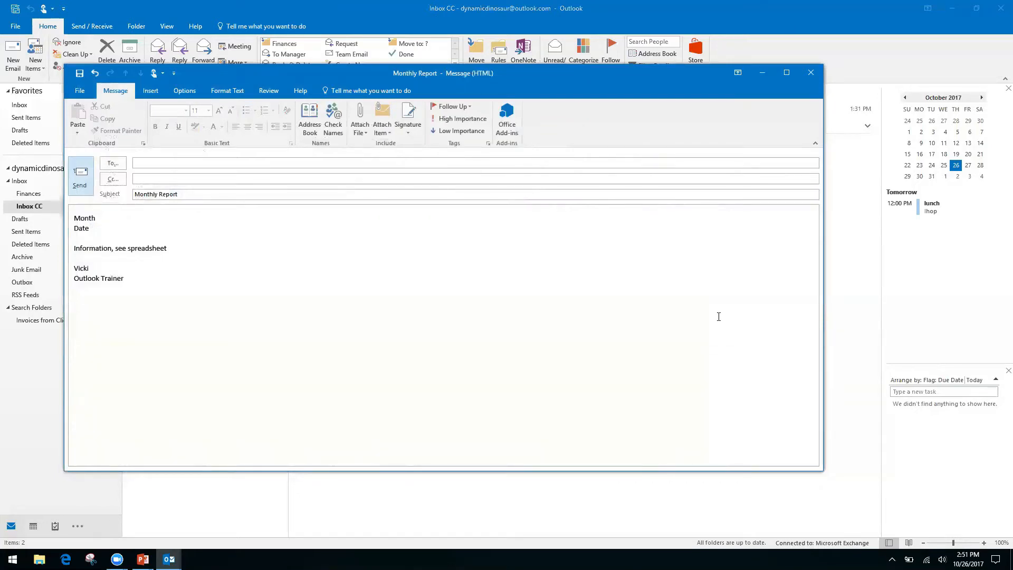
Close the Monthly Report draft without saving, then advance the PowerPoint slide show one slide
left_click(810, 76)
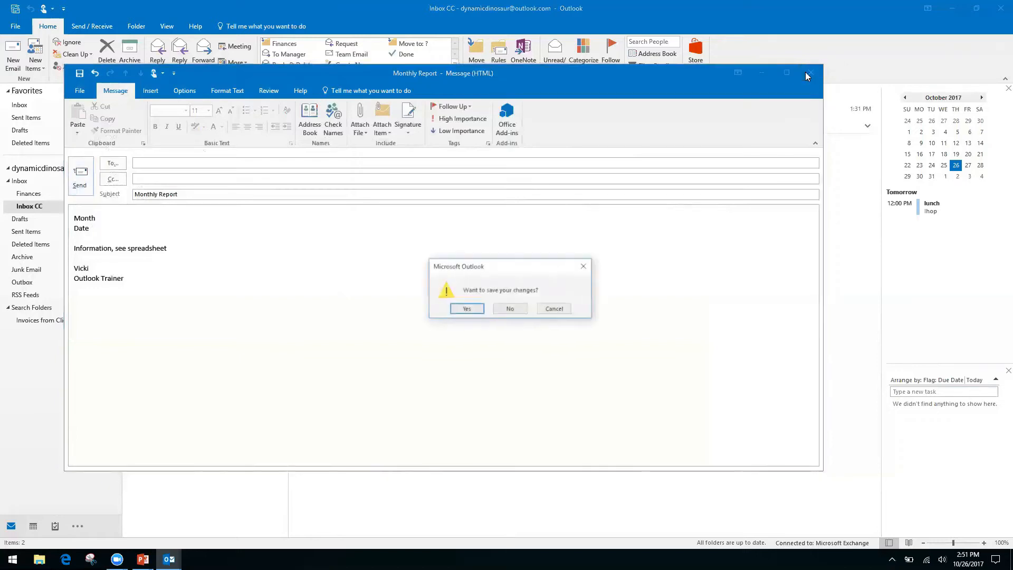
left_click(510, 310)
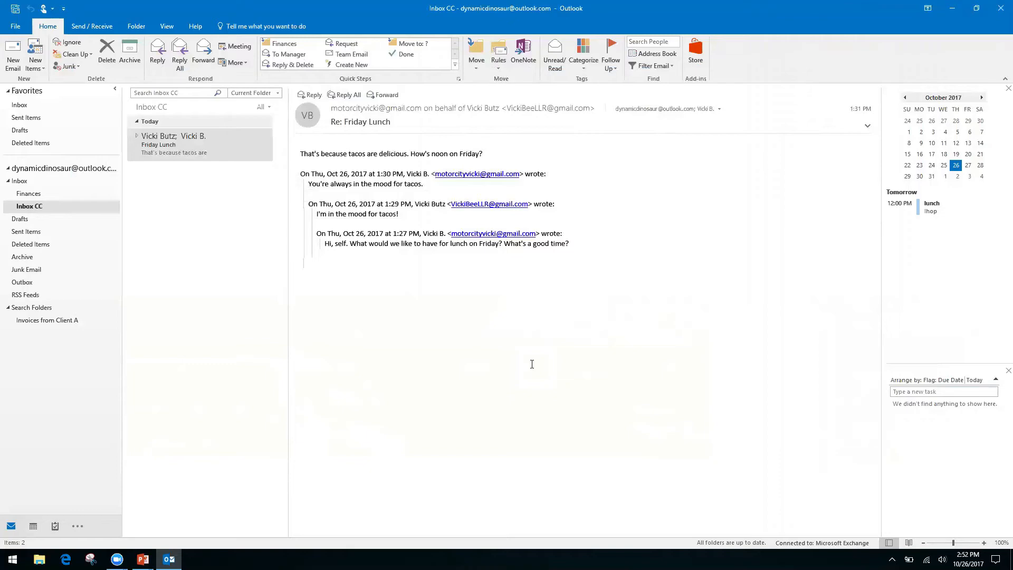
key("alt+Tab")
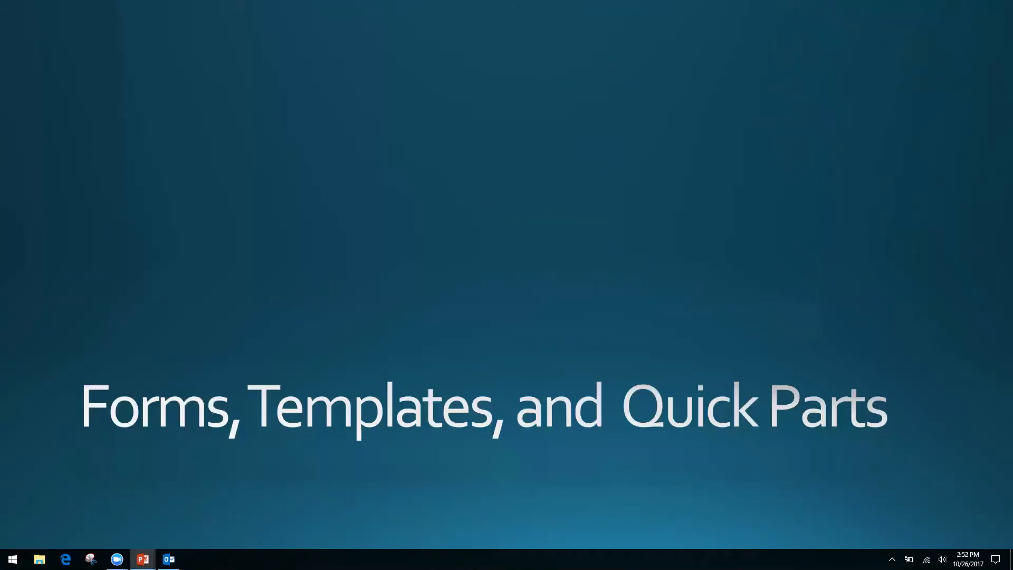
key("Right")
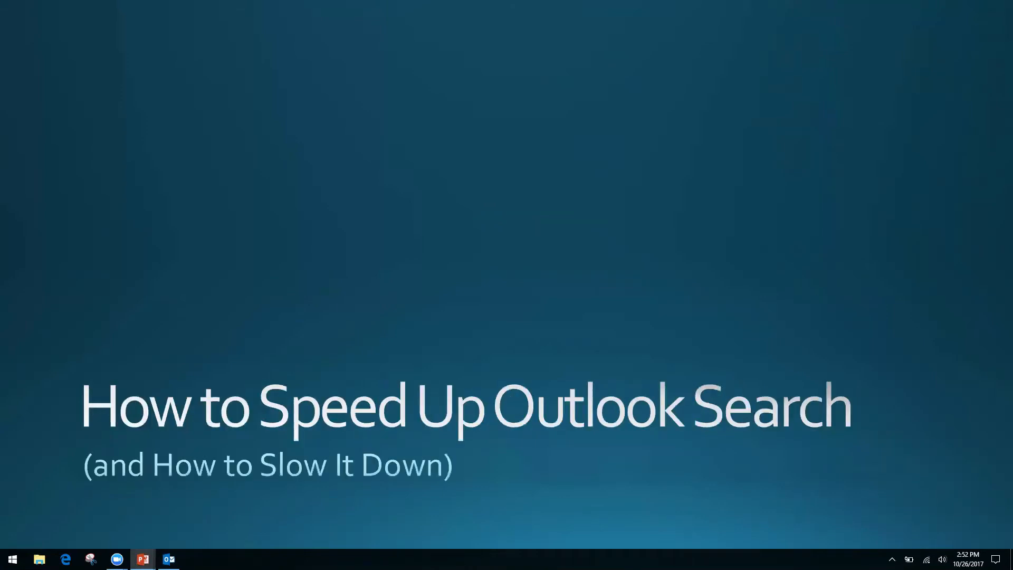